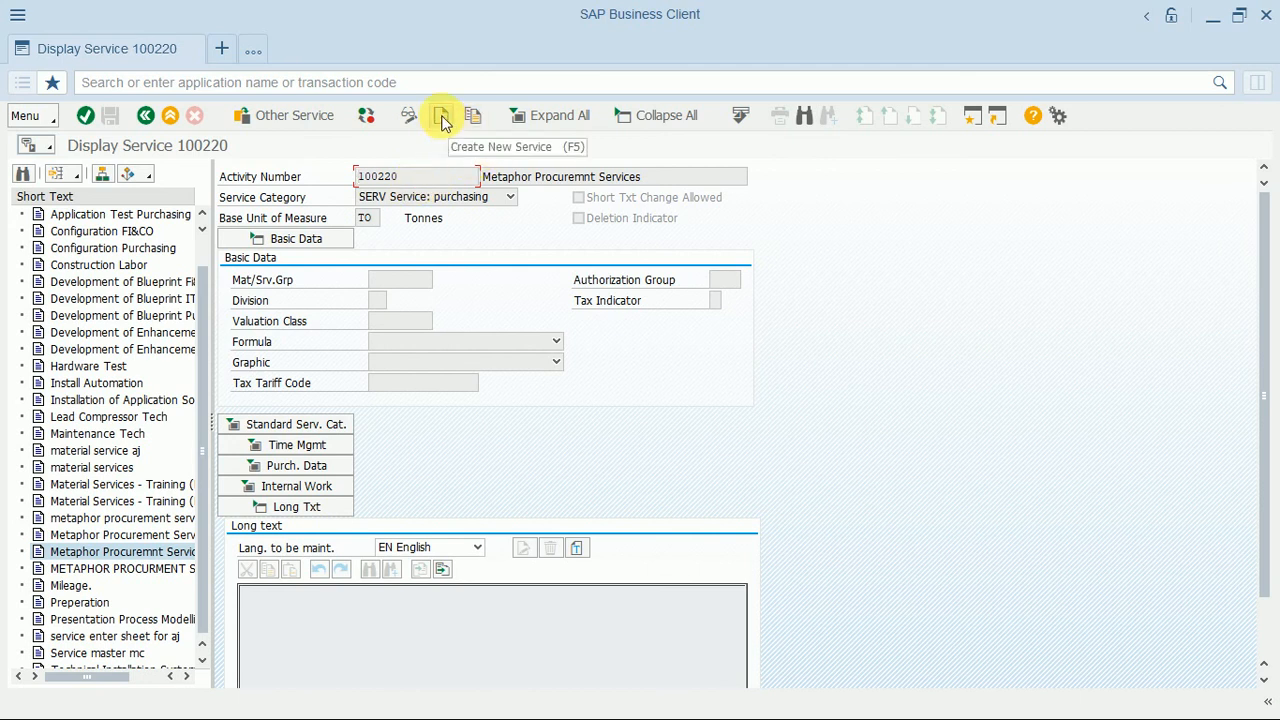
Start a new service master record and fill its short text with the previously used entry "Metaphor Procuremnt Services".
{"action": "left_click", "coordinate": [443, 119]}
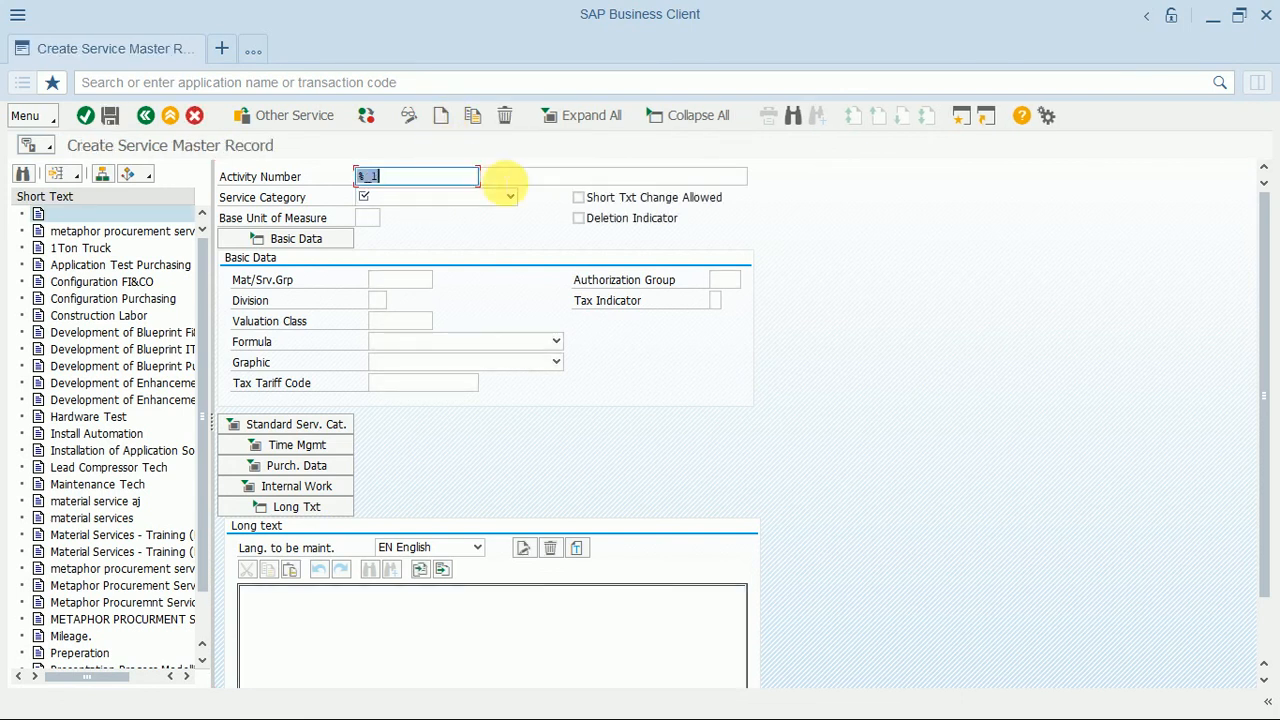
{"action": "left_click", "coordinate": [522, 182]}
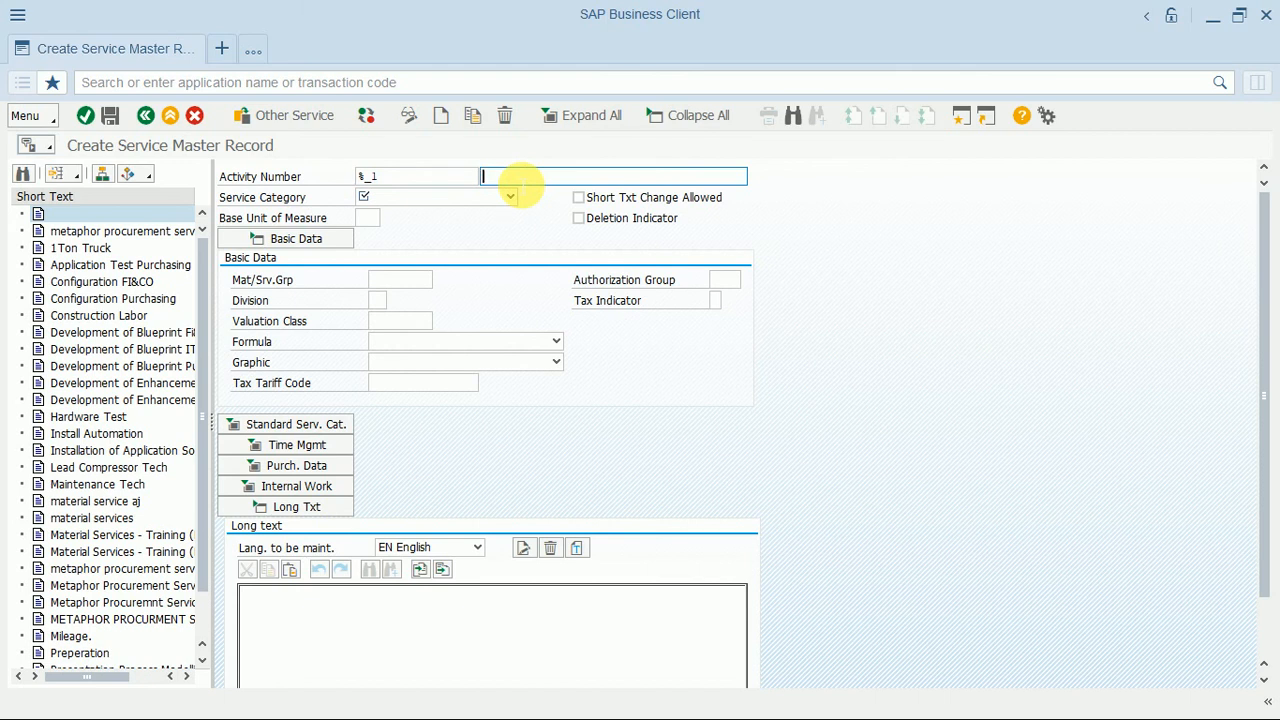
{"action": "left_click", "coordinate": [523, 183]}
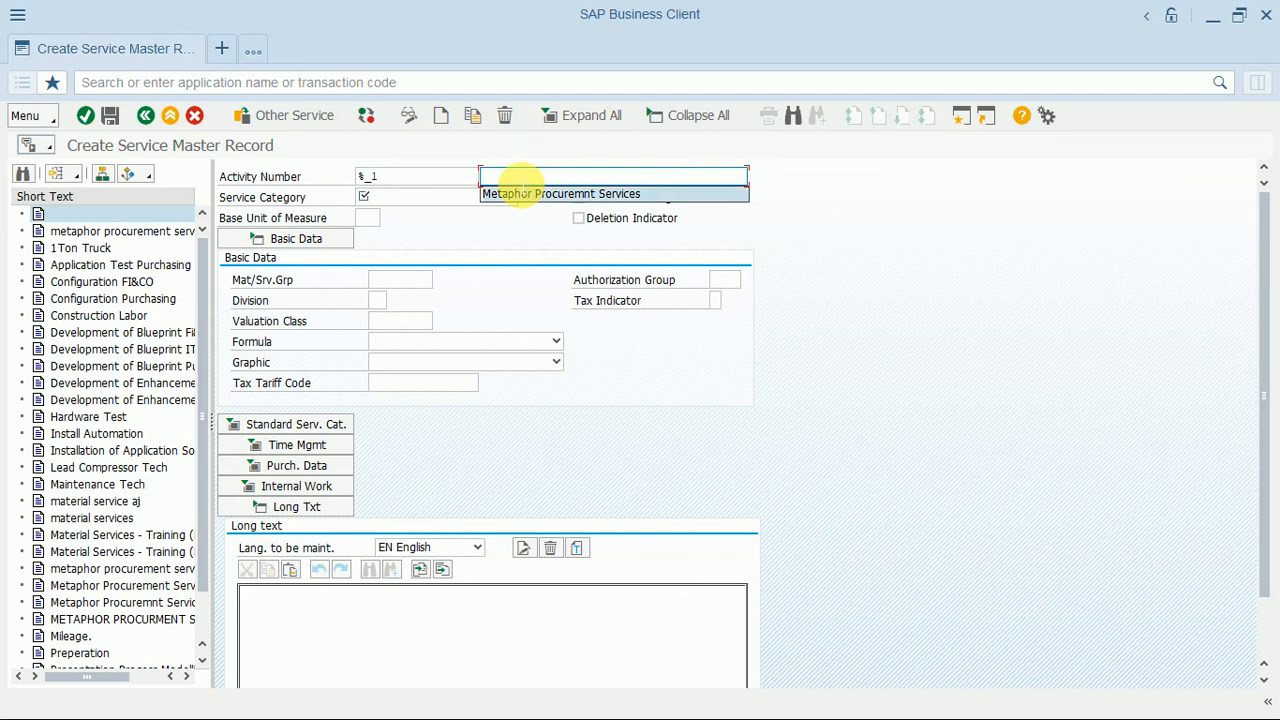
{"action": "left_click", "coordinate": [522, 193]}
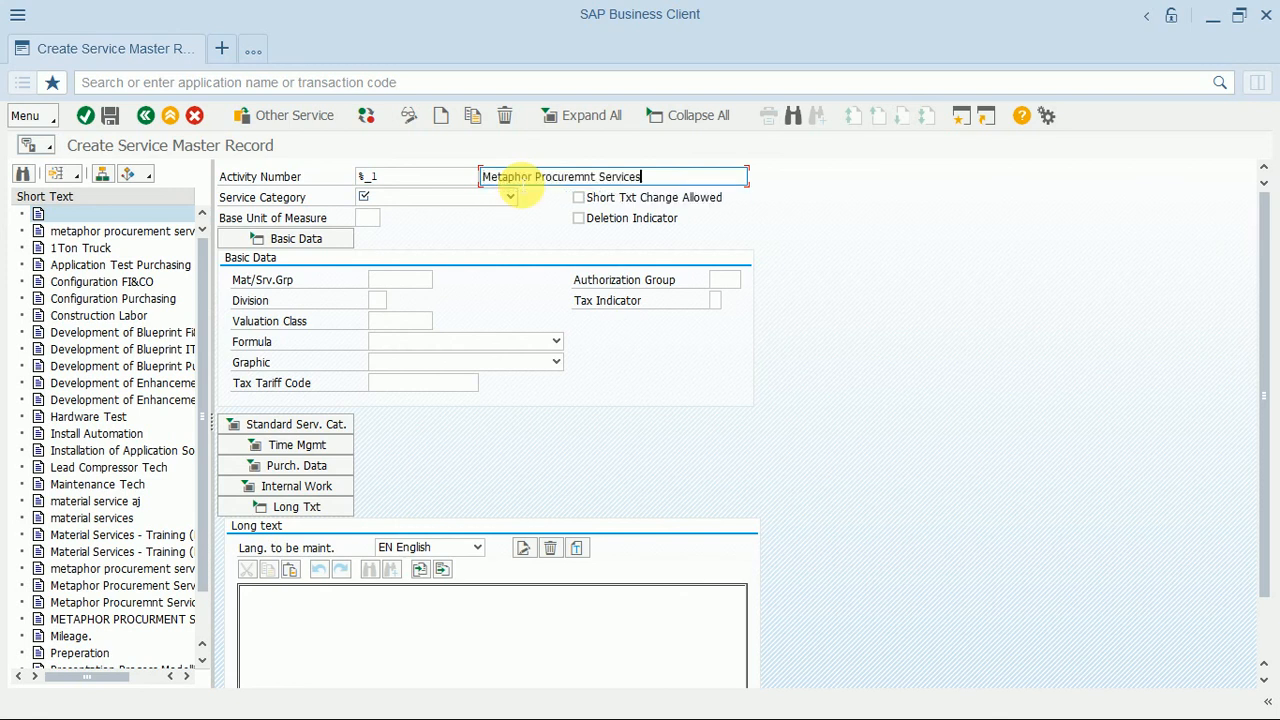
Change the new service's short text to "Metaphor Consulting Material Services".
{"action": "left_click", "coordinate": [599, 176]}
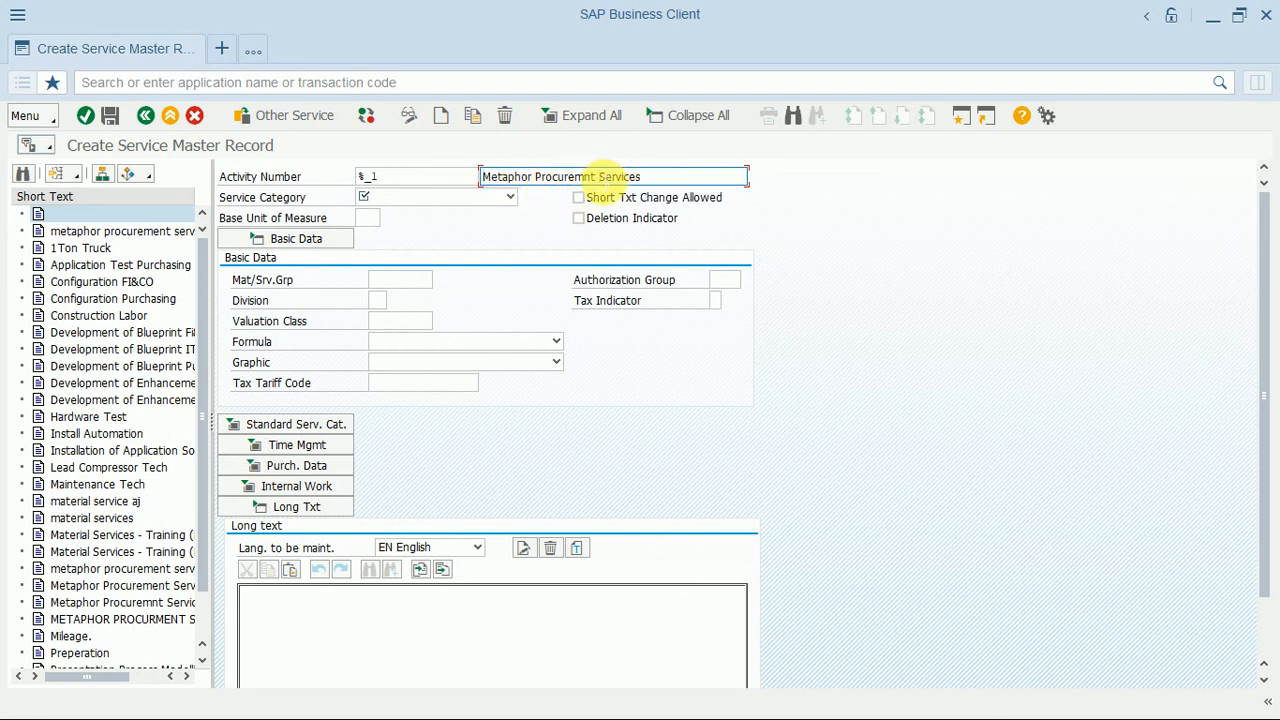
{"action": "key", "text": "BackSpace"}
{"action": "key", "text": "BackSpace"}
{"action": "key", "text": "BackSpace"}
{"action": "key", "text": "BackSpace"}
{"action": "key", "text": "BackSpace"}
{"action": "key", "text": "BackSpace"}
{"action": "key", "text": "BackSpace"}
{"action": "key", "text": "BackSpace"}
{"action": "key", "text": "BackSpace"}
{"action": "key", "text": "BackSpace"}
{"action": "key", "text": "BackSpace"}
{"action": "type", "text": "Consu"}
{"action": "type", "text": "lting "}
{"action": "type", "text": "Materia"}
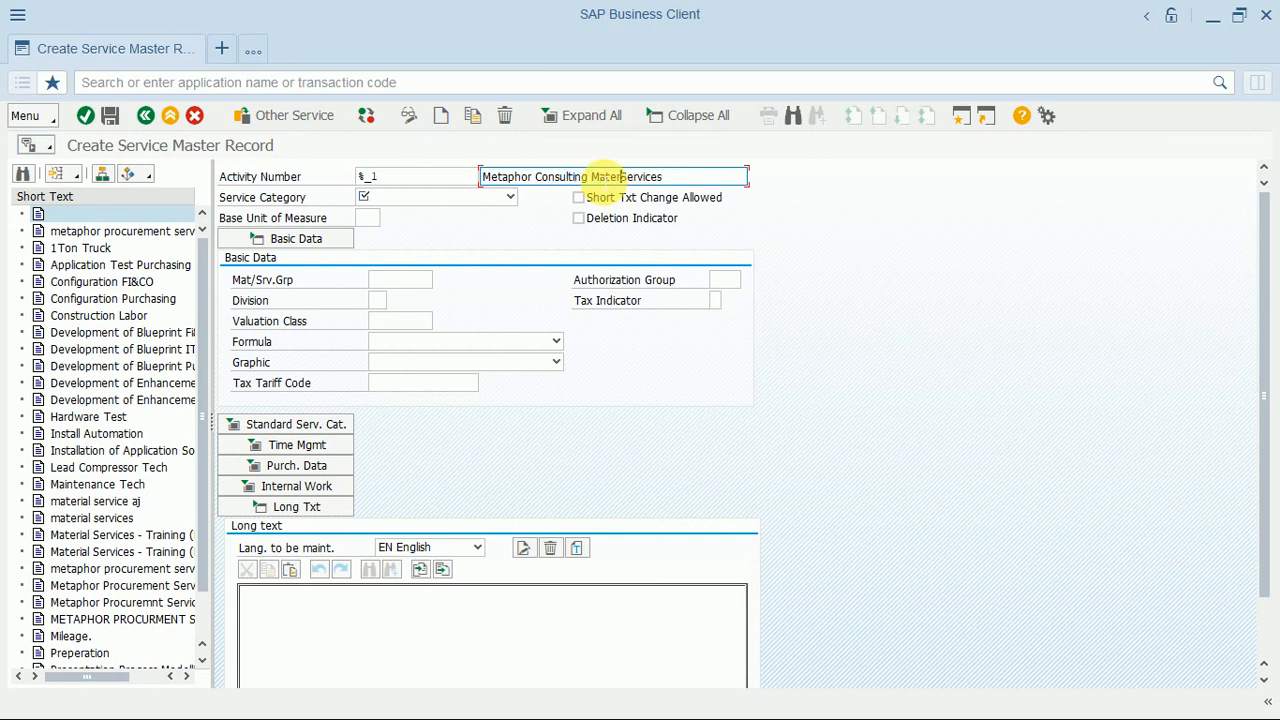
{"action": "type", "text": "l"}
Set the service category to SERV Service: purchasing and the base unit of measure to PC, and save the record.
{"action": "left_click", "coordinate": [409, 199]}
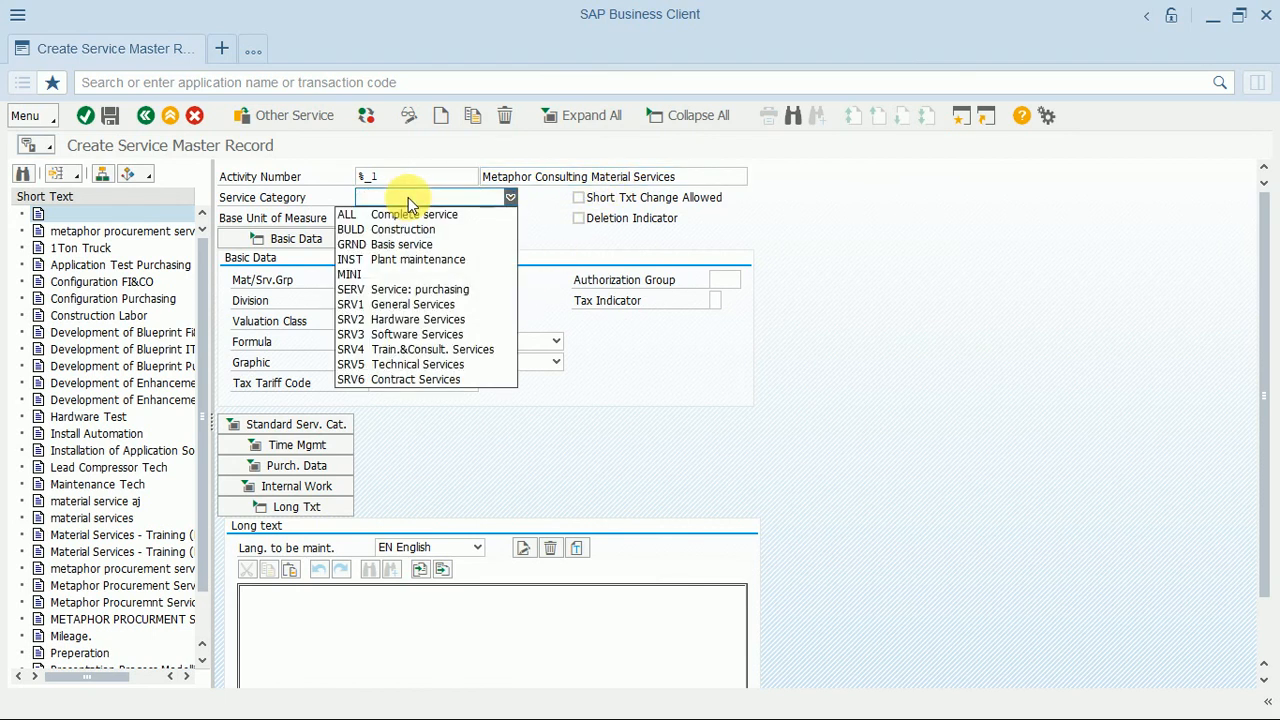
{"action": "left_click", "coordinate": [439, 292]}
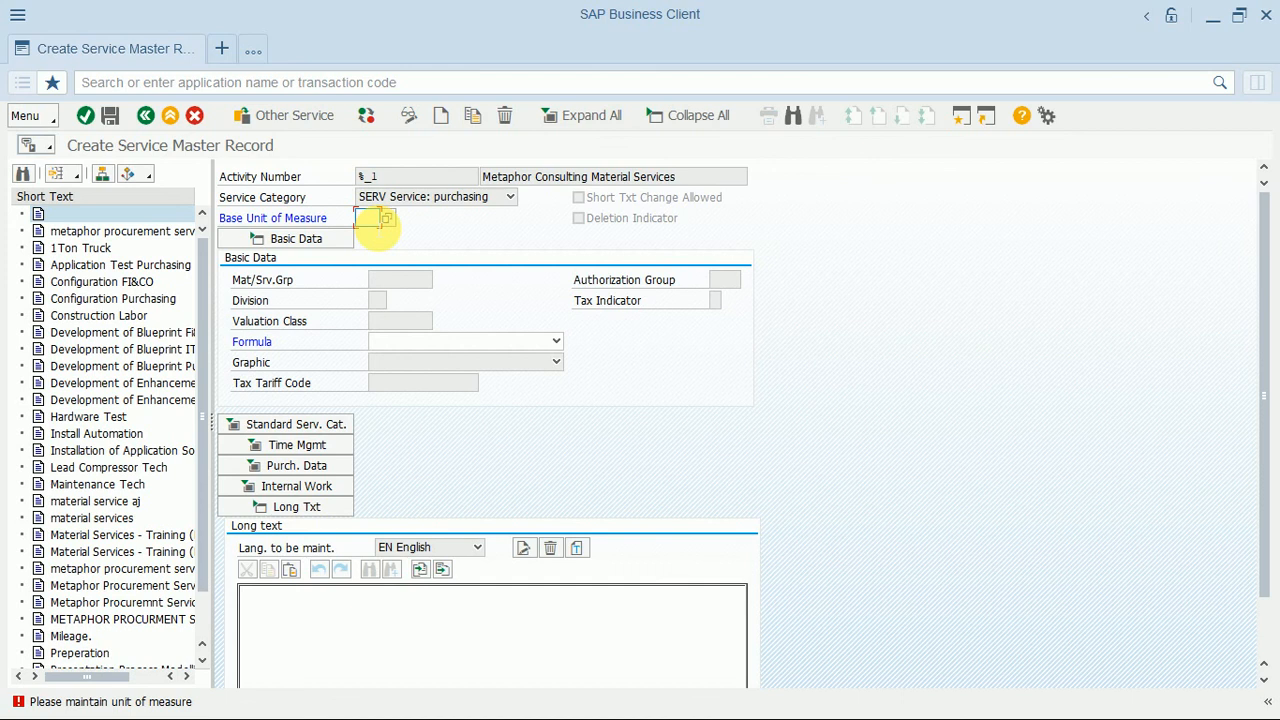
{"action": "type", "text": "to"}
{"action": "key", "text": "BackSpace"}
{"action": "key", "text": "BackSpace"}
{"action": "type", "text": "pc"}
{"action": "key", "text": "Return"}
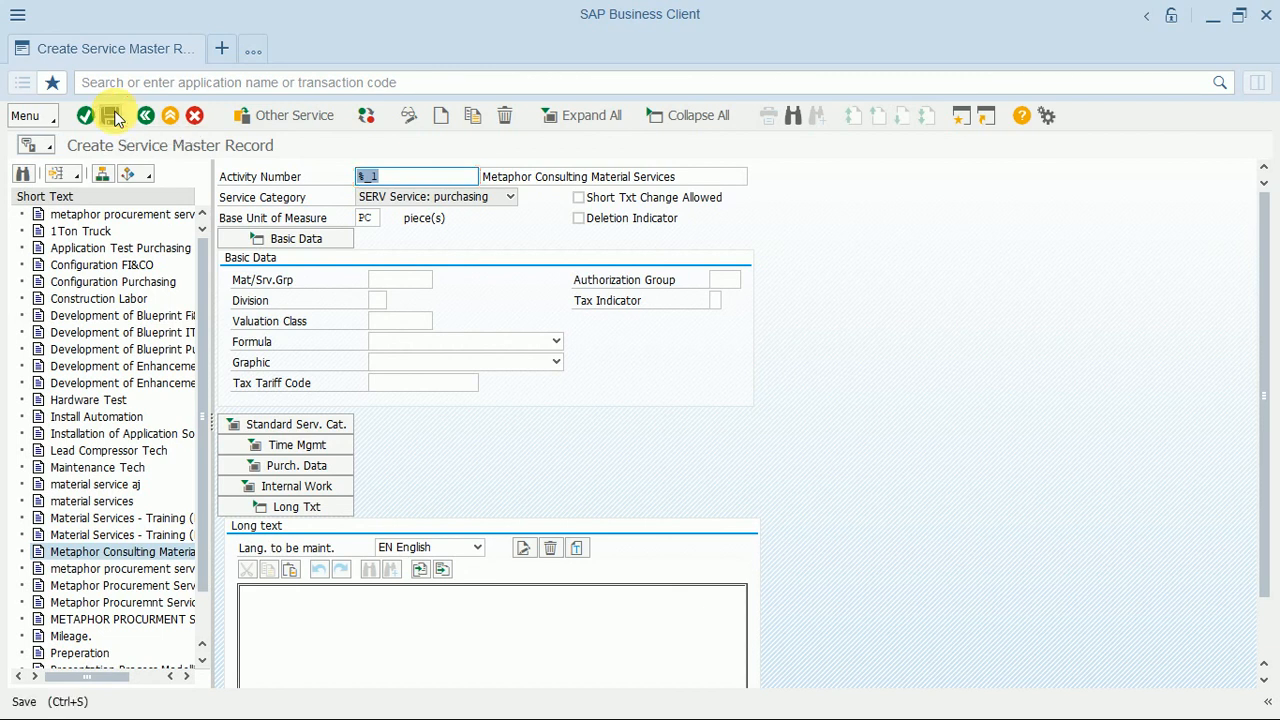
{"action": "left_click", "coordinate": [112, 116]}
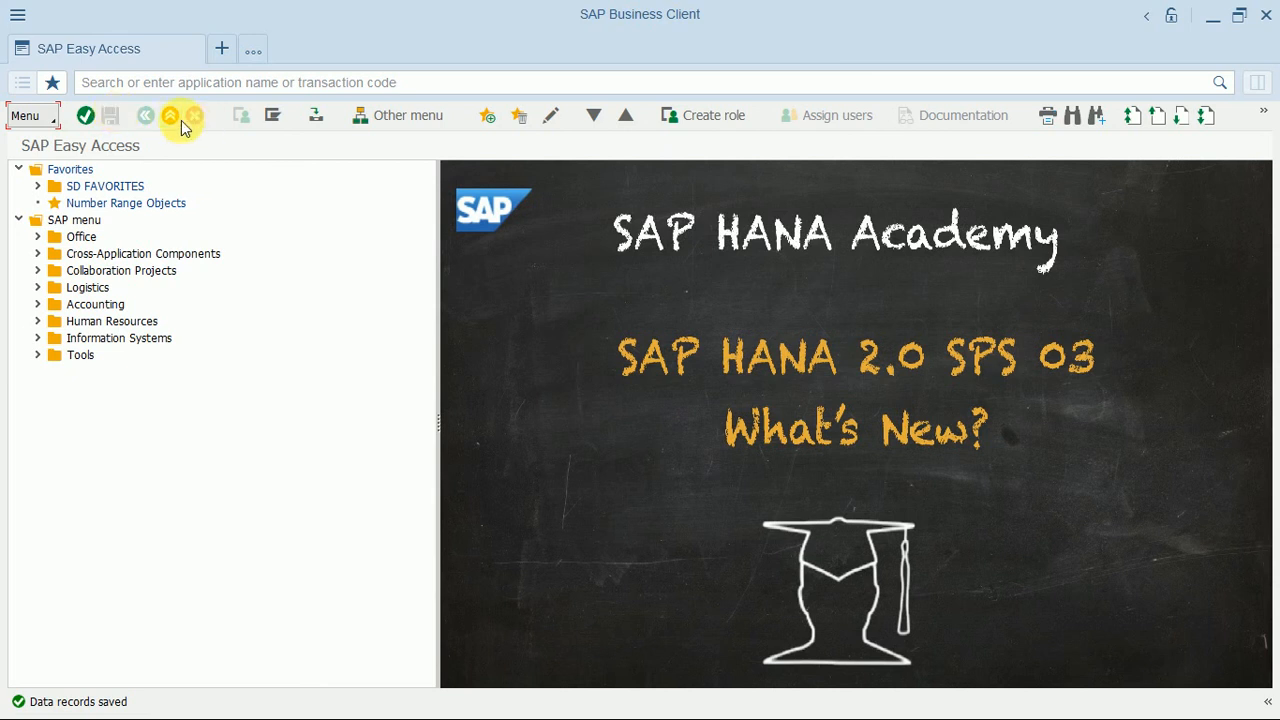
Display the saved service master record with transaction ac03, and return to the start screen.
{"action": "left_click", "coordinate": [175, 84]}
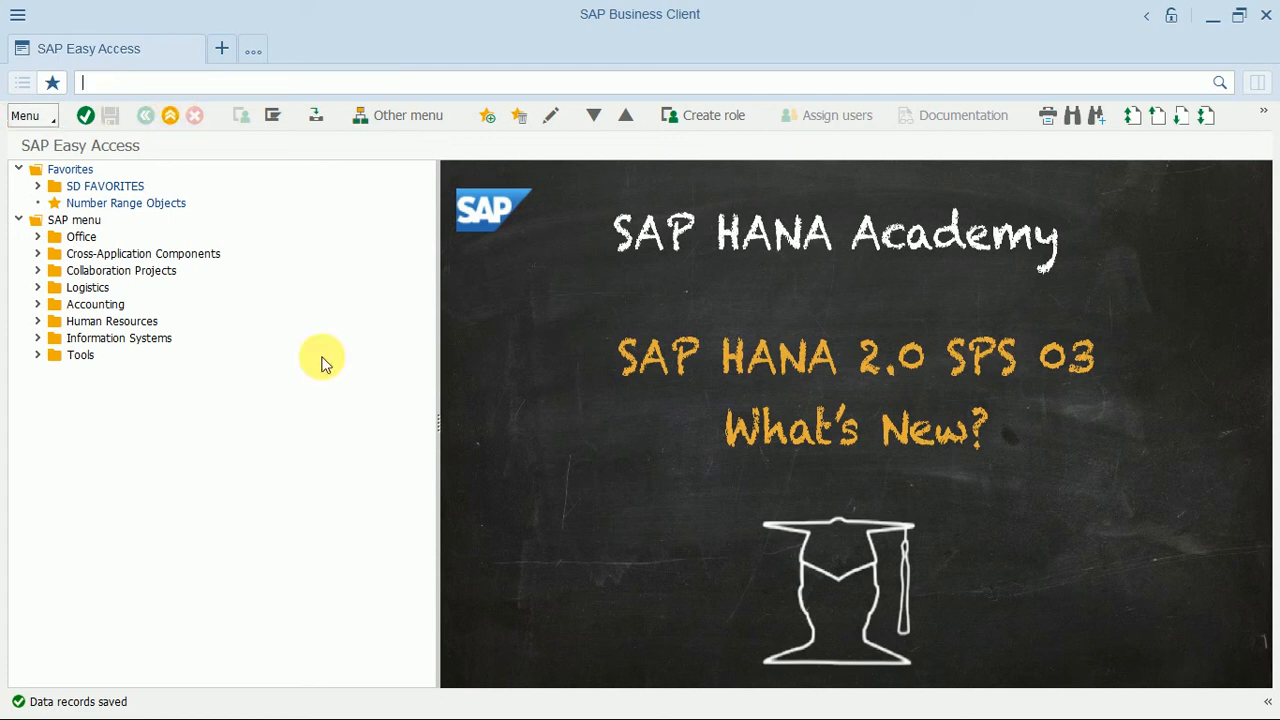
{"action": "type", "text": "ac03"}
{"action": "key", "text": "Return"}
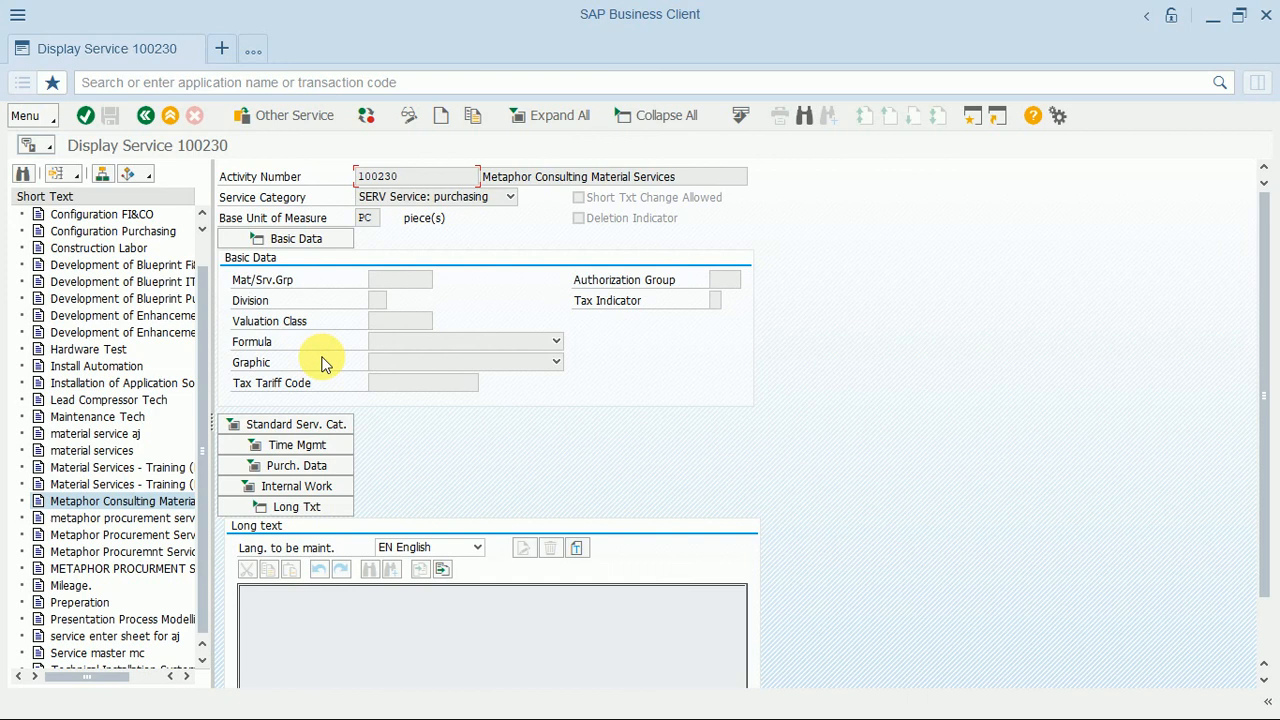
{"action": "left_click", "coordinate": [171, 117]}
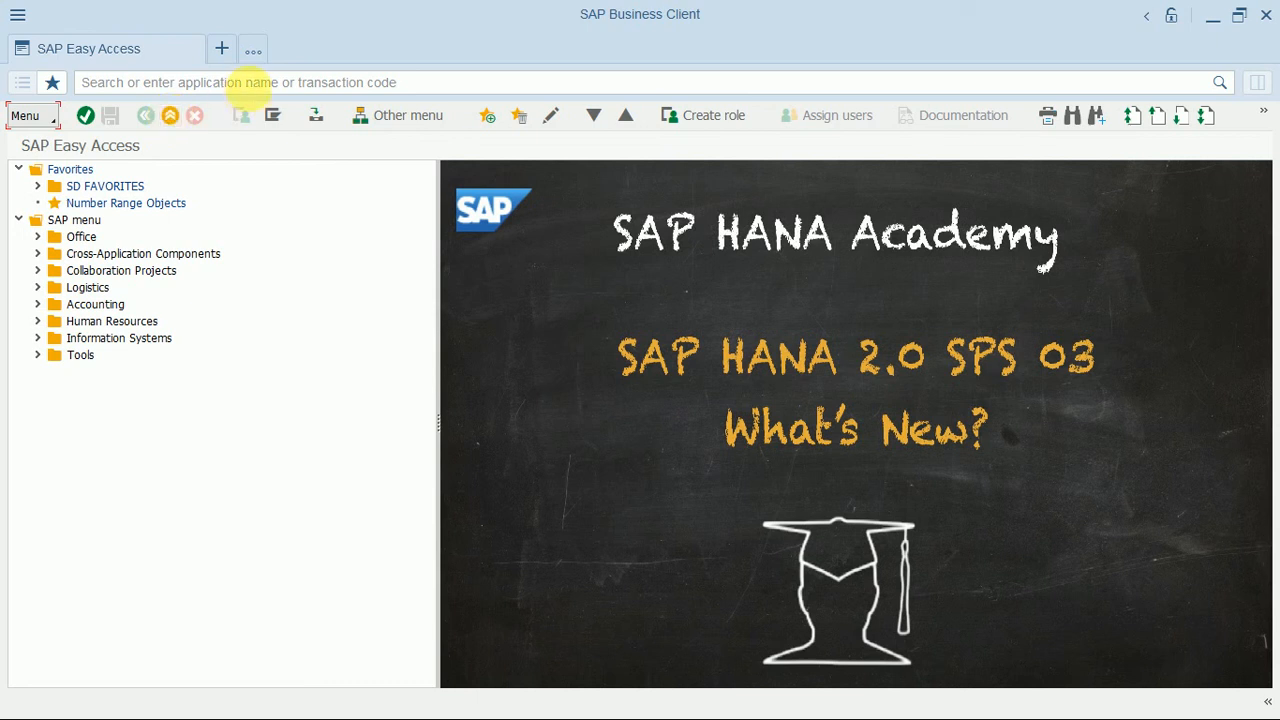
Open the purchase requisition creation screen with transaction ME51N.
{"action": "left_click", "coordinate": [255, 84]}
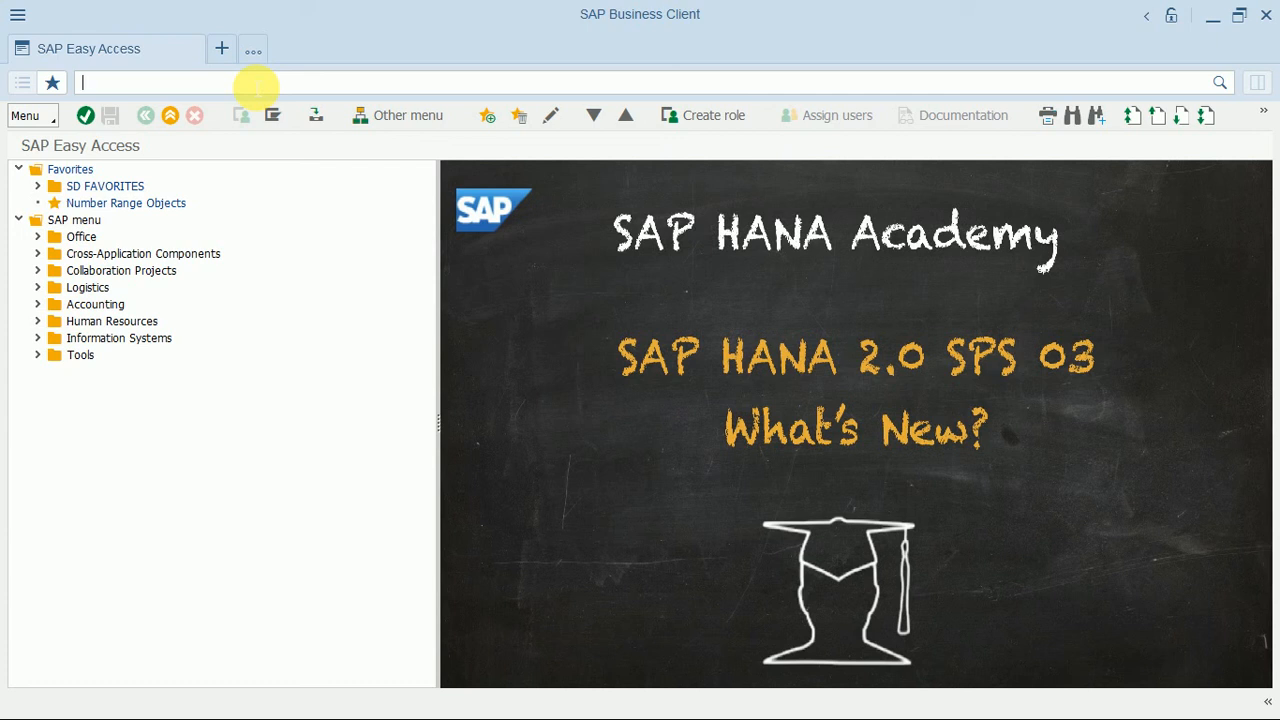
{"action": "type", "text": "ME51"}
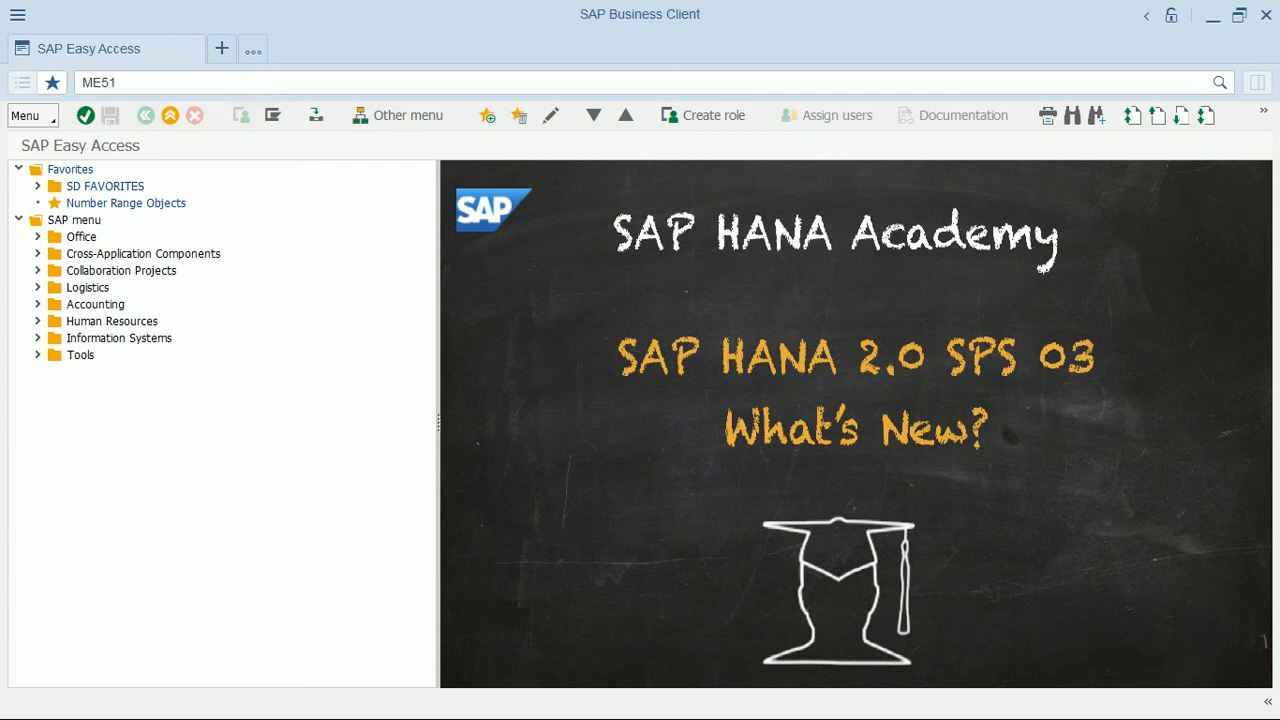
{"action": "type", "text": "N"}
{"action": "key", "text": "Return"}
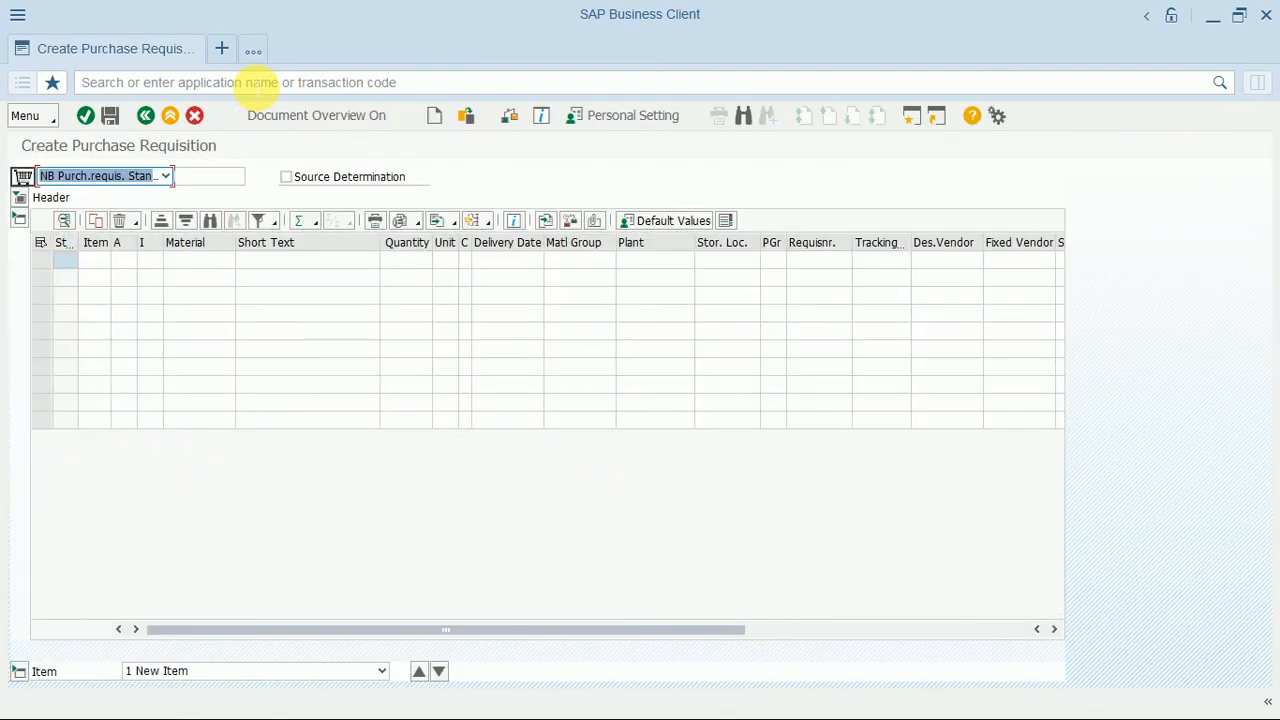
Set the first requisition item's account assignment category to F (Order) and its item category to D (Service).
{"action": "left_click", "coordinate": [124, 261]}
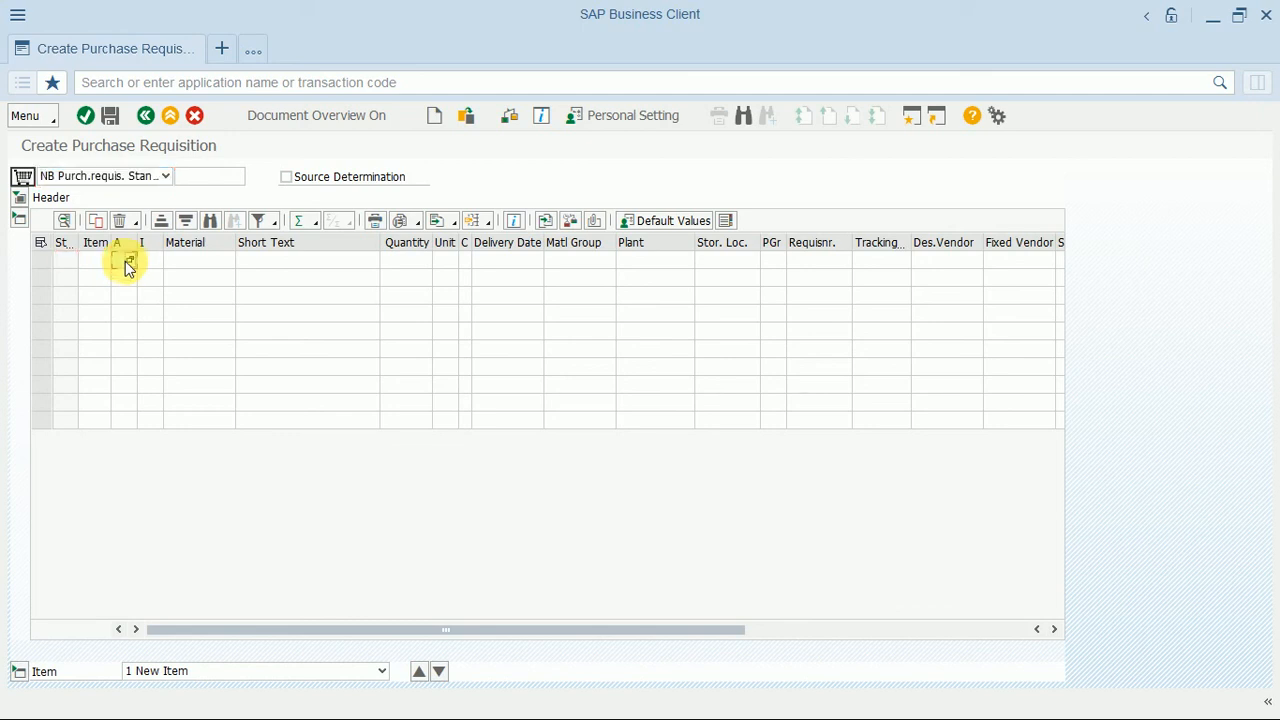
{"action": "left_click", "coordinate": [131, 263]}
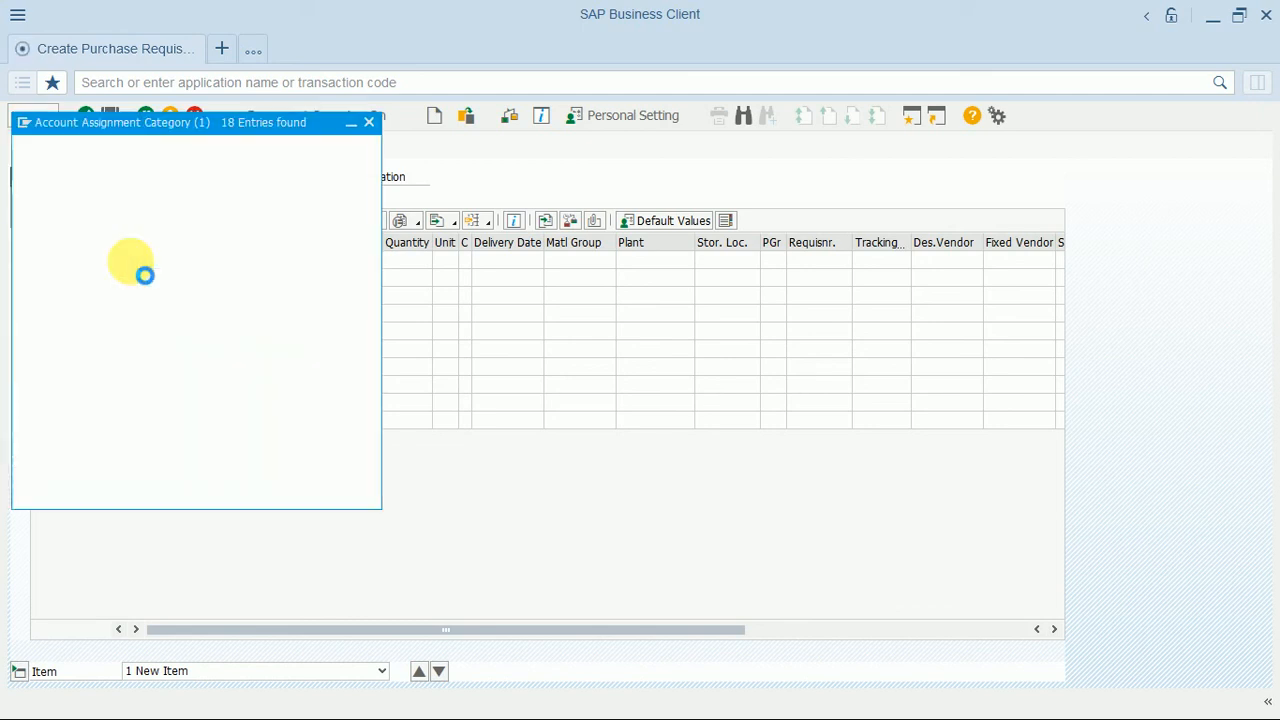
{"action": "left_click", "coordinate": [50, 360]}
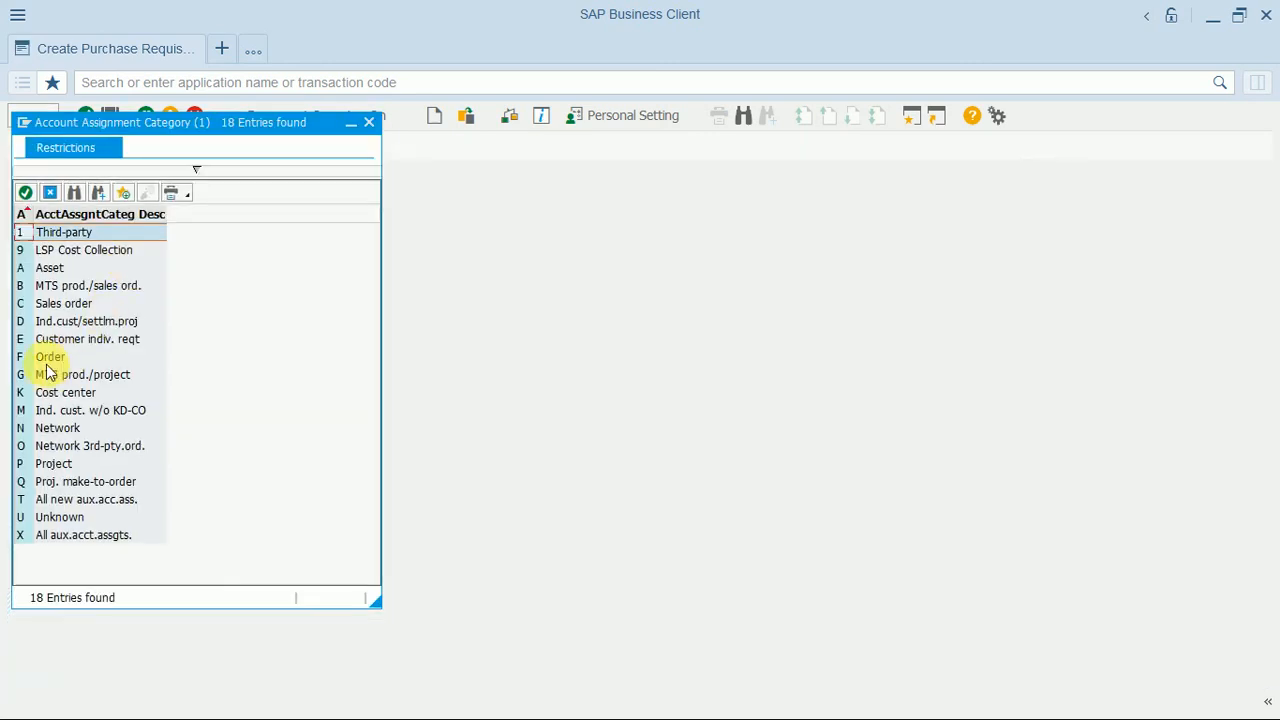
{"action": "double_click", "coordinate": [50, 360]}
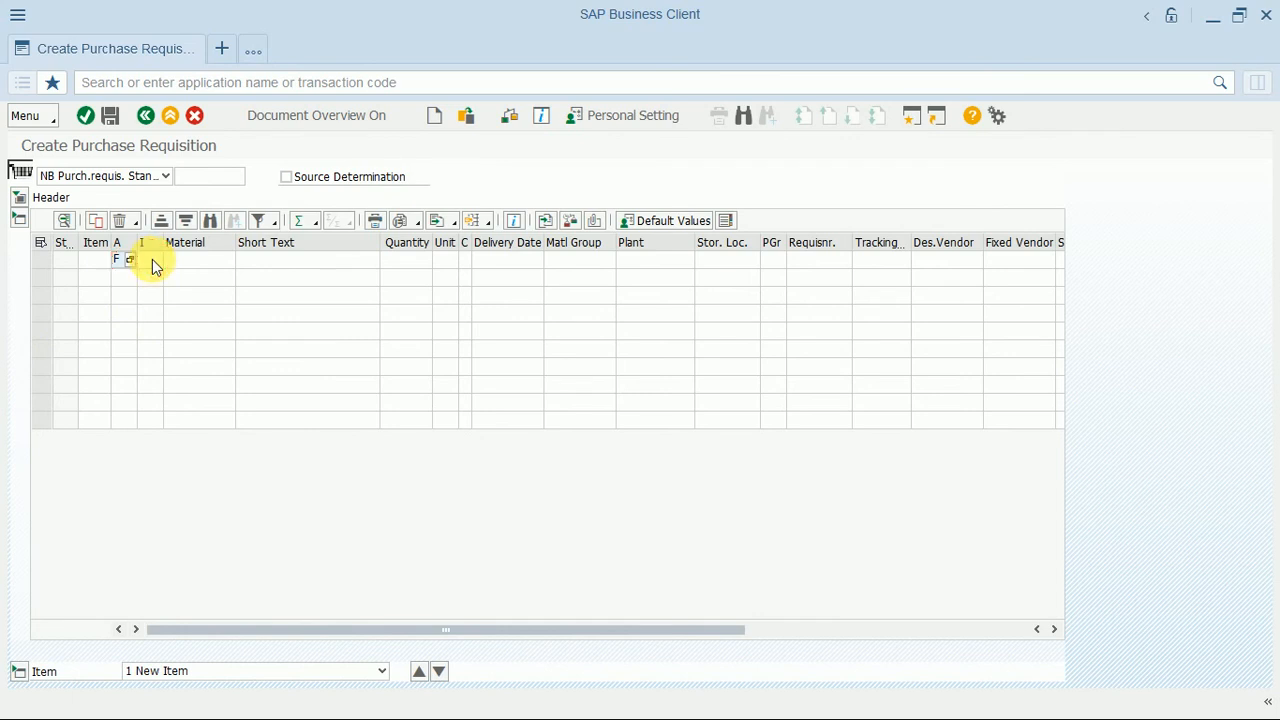
{"action": "left_click", "coordinate": [155, 260]}
{"action": "left_click", "coordinate": [157, 260]}
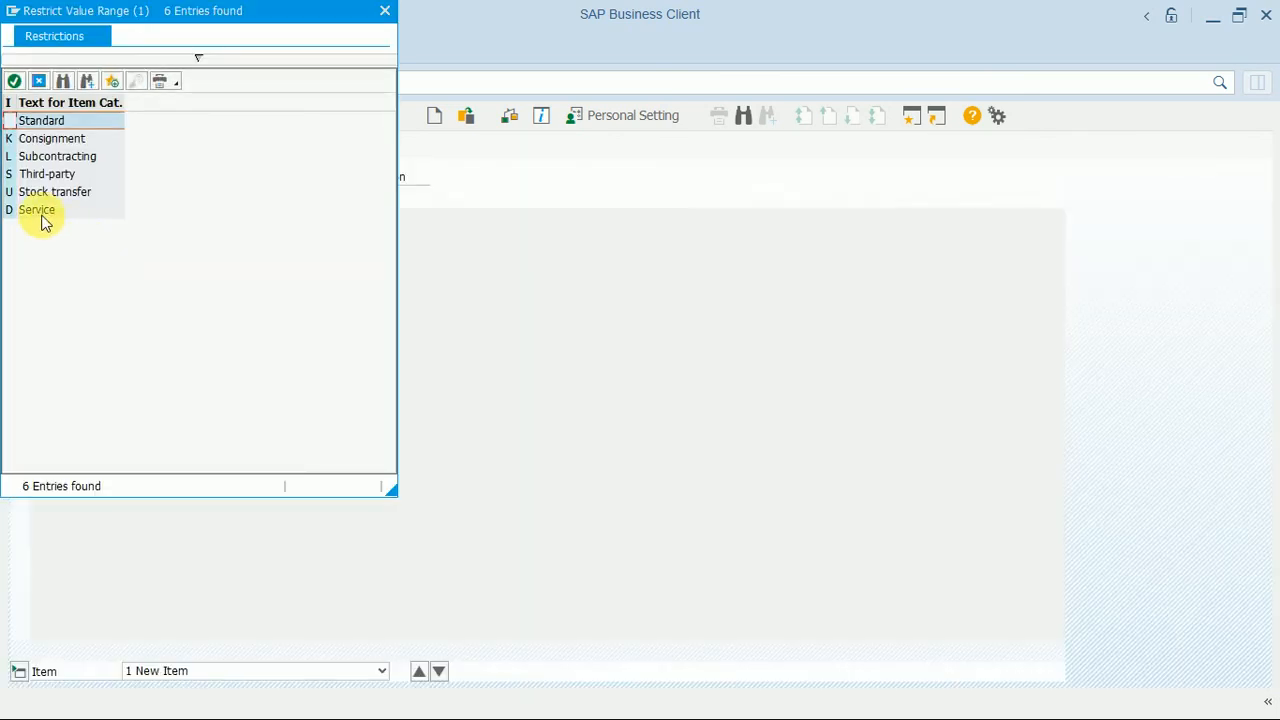
{"action": "double_click", "coordinate": [38, 212]}
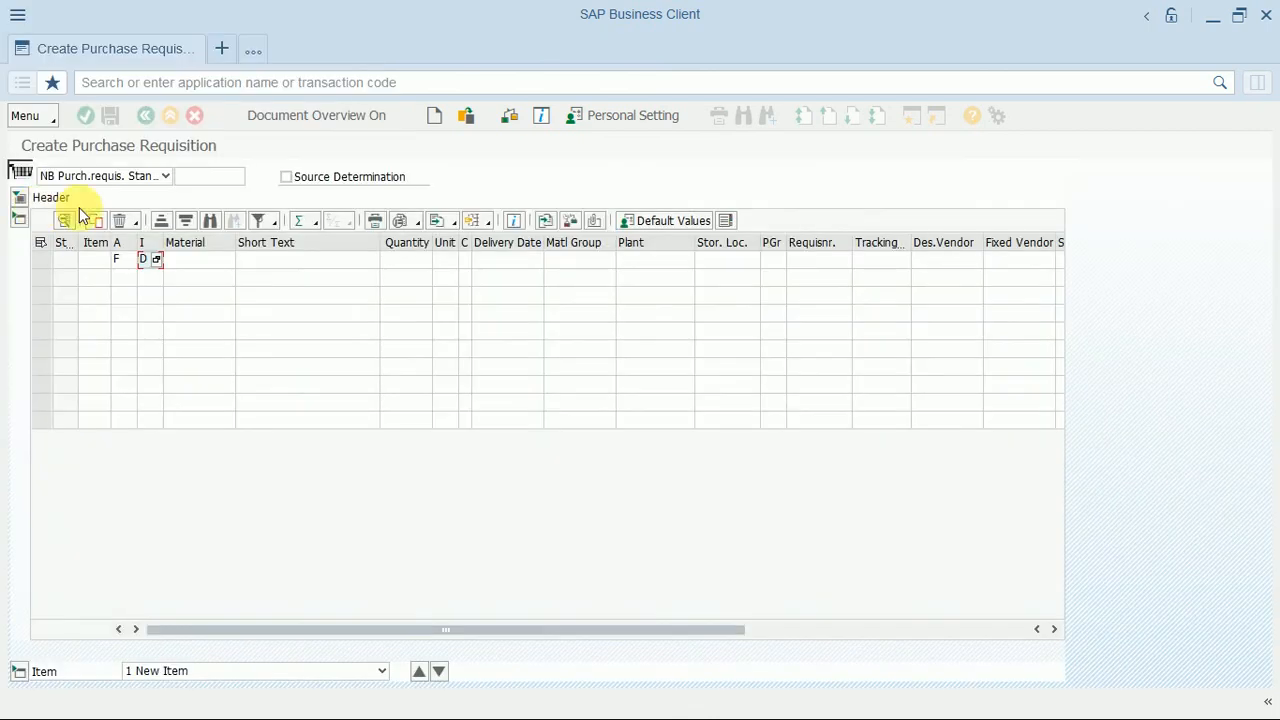
Give the item the short text "Meterial Services" and assign it to plant 9050, storage location 0004.
{"action": "left_click", "coordinate": [264, 266]}
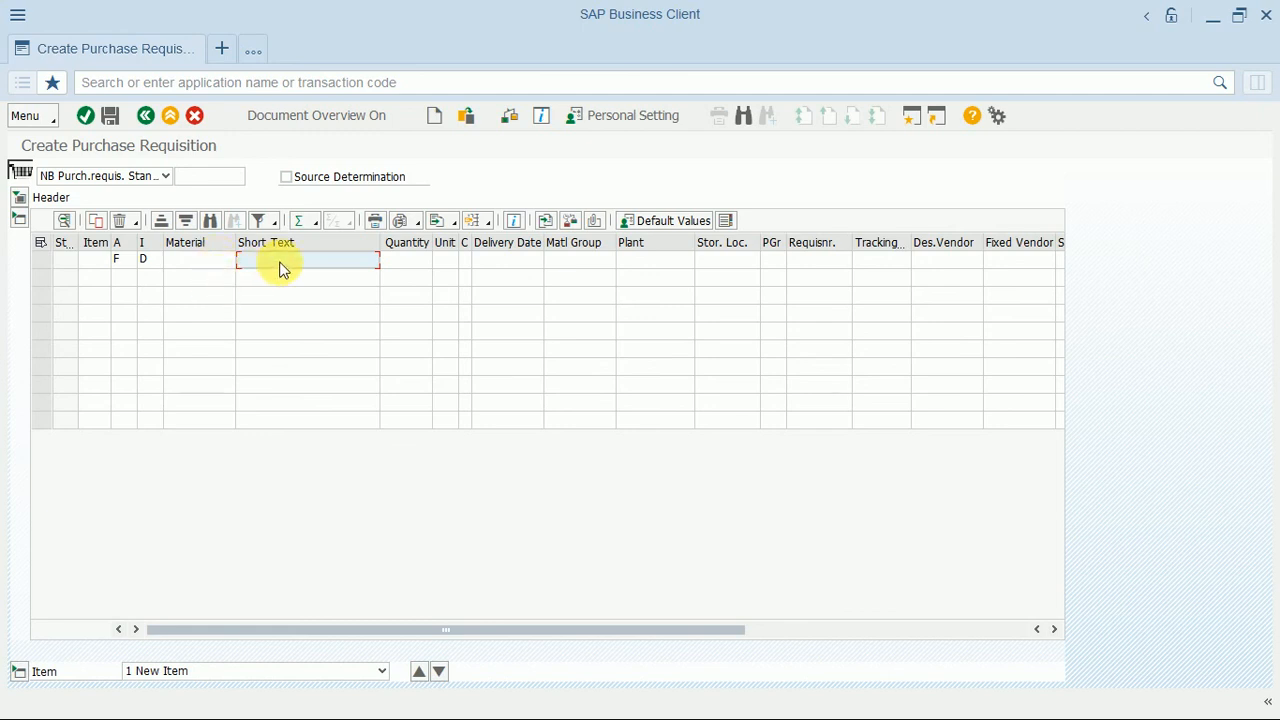
{"action": "type", "text": "Meterial Serv"}
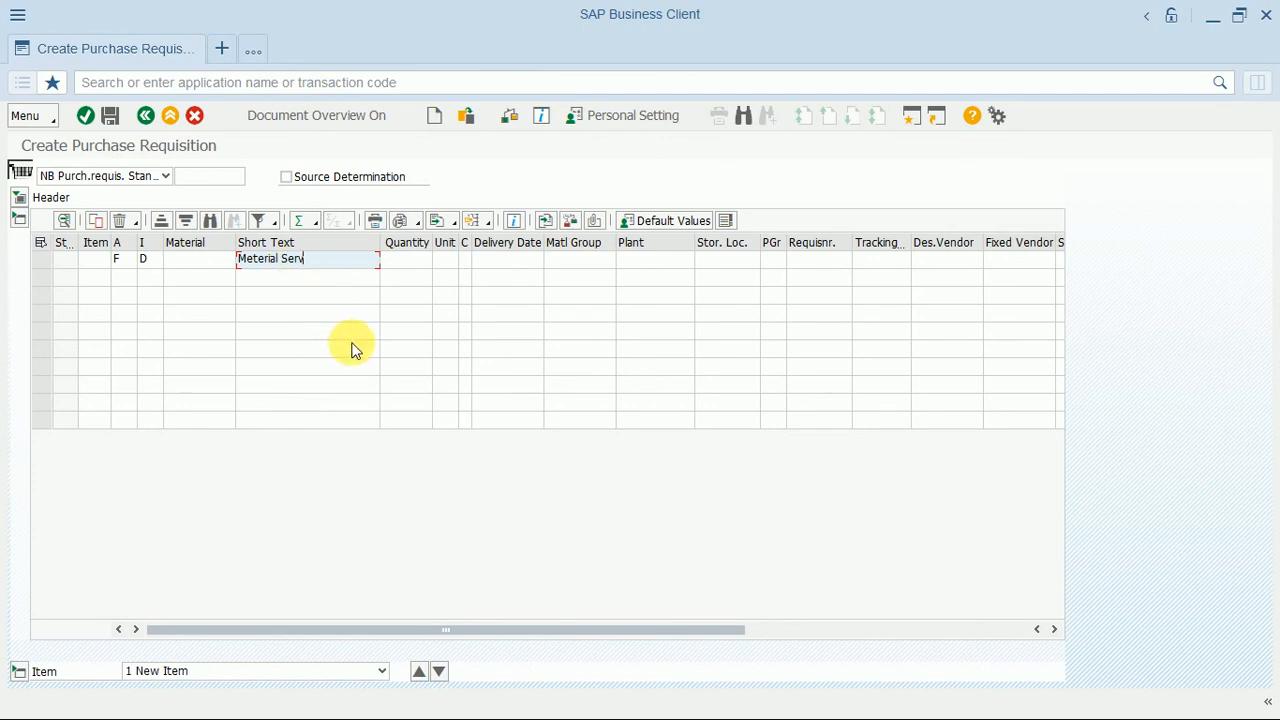
{"action": "type", "text": "ices"}
{"action": "left_click", "coordinate": [639, 258]}
{"action": "type", "text": "90"}
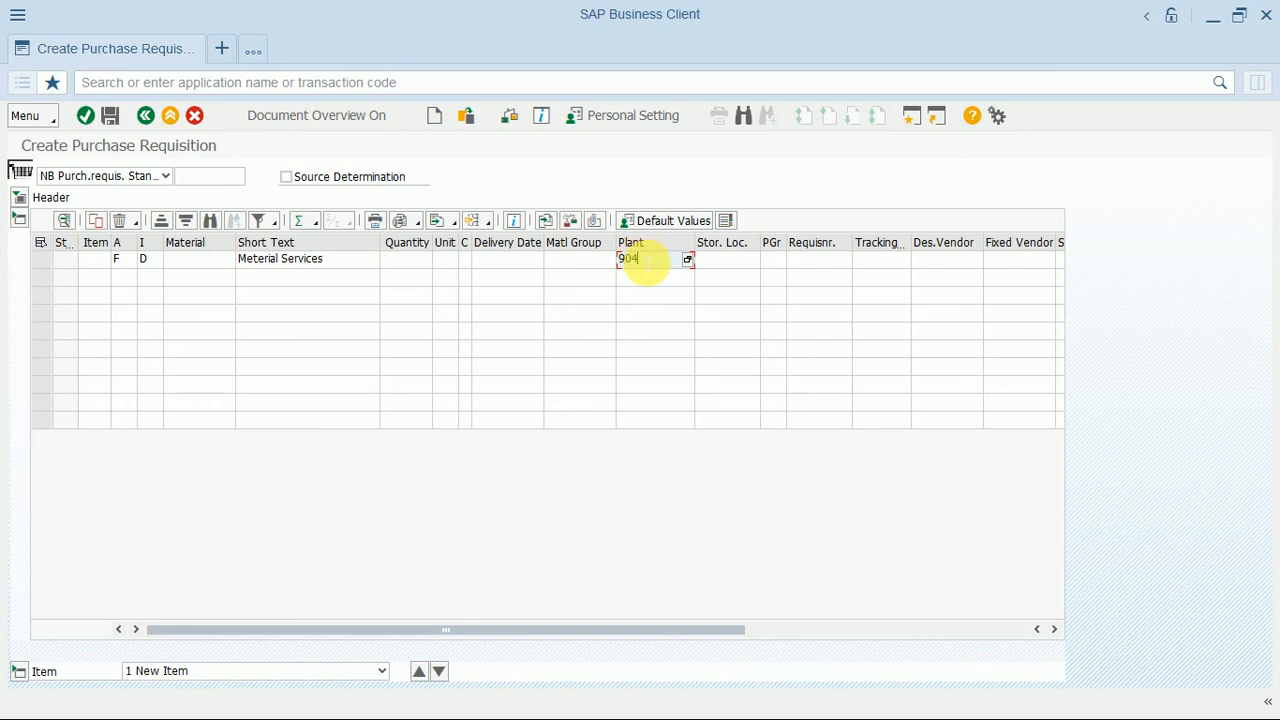
{"action": "type", "text": "50"}
{"action": "left_click", "coordinate": [712, 259]}
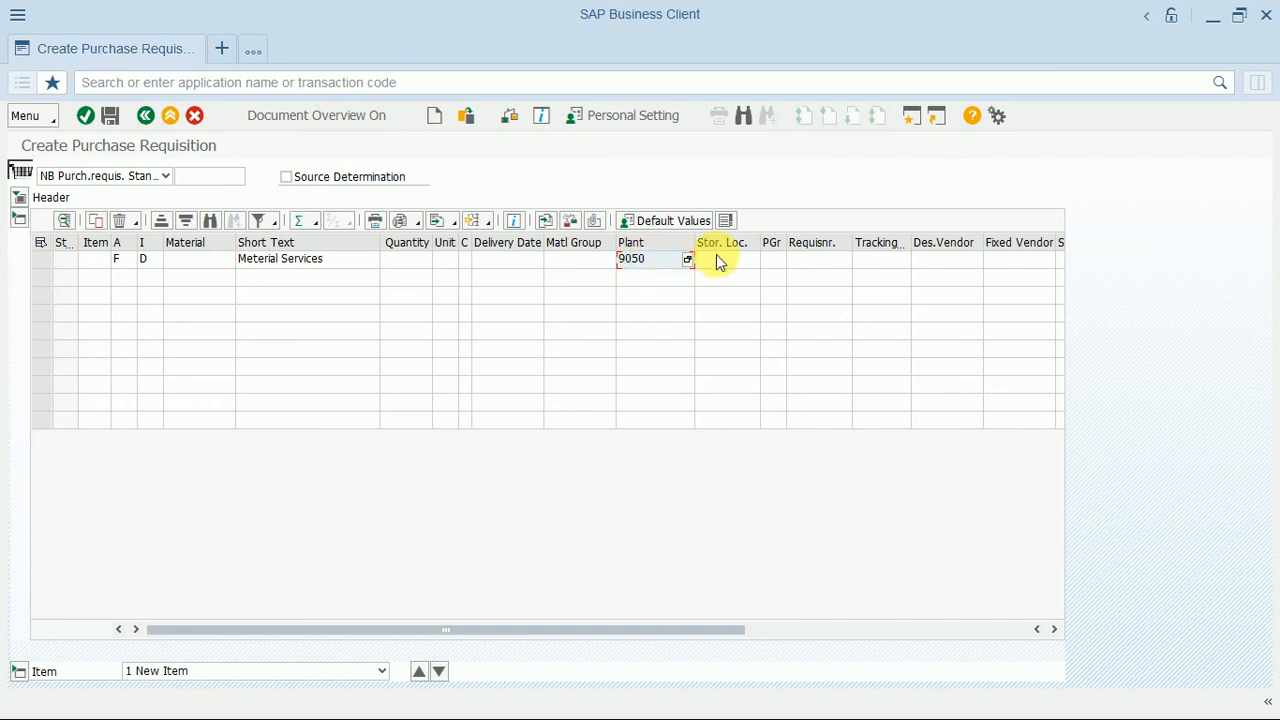
{"action": "type", "text": "000"}
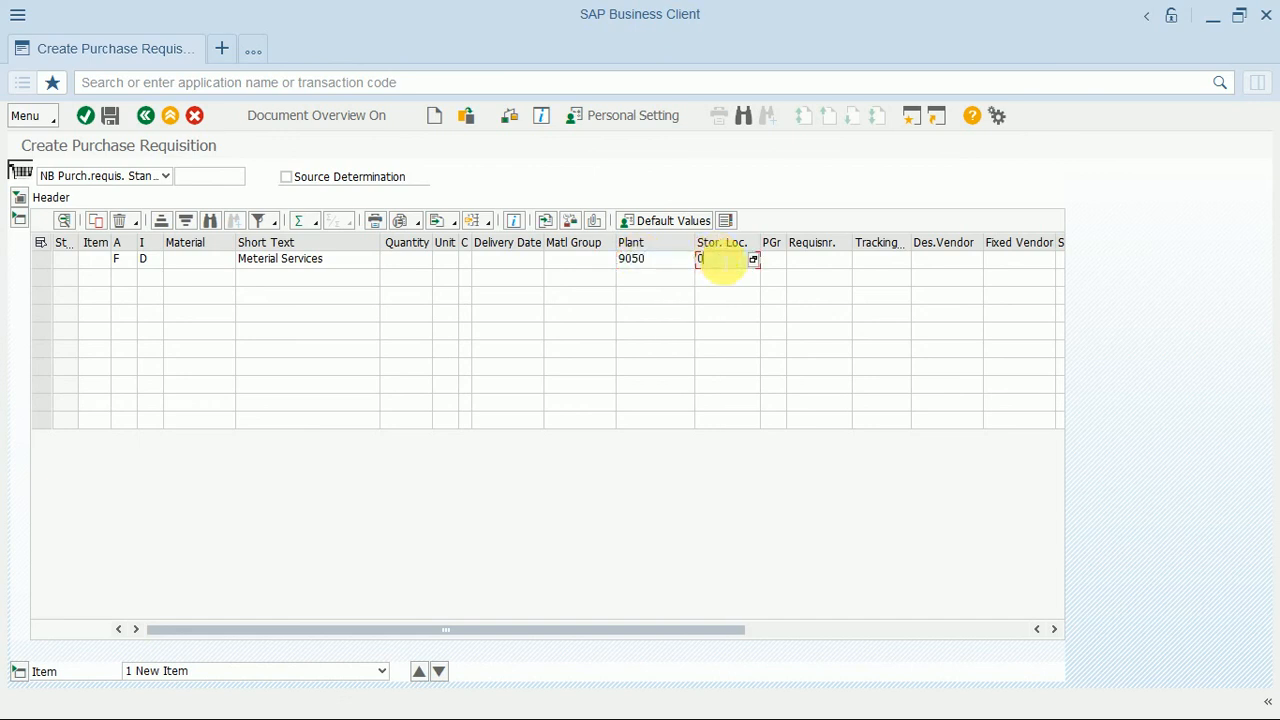
{"action": "type", "text": "4"}
Enter METAPHOR as the requisitioner and TRACK7 as the tracking number, and confirm the item.
{"action": "left_click", "coordinate": [810, 265]}
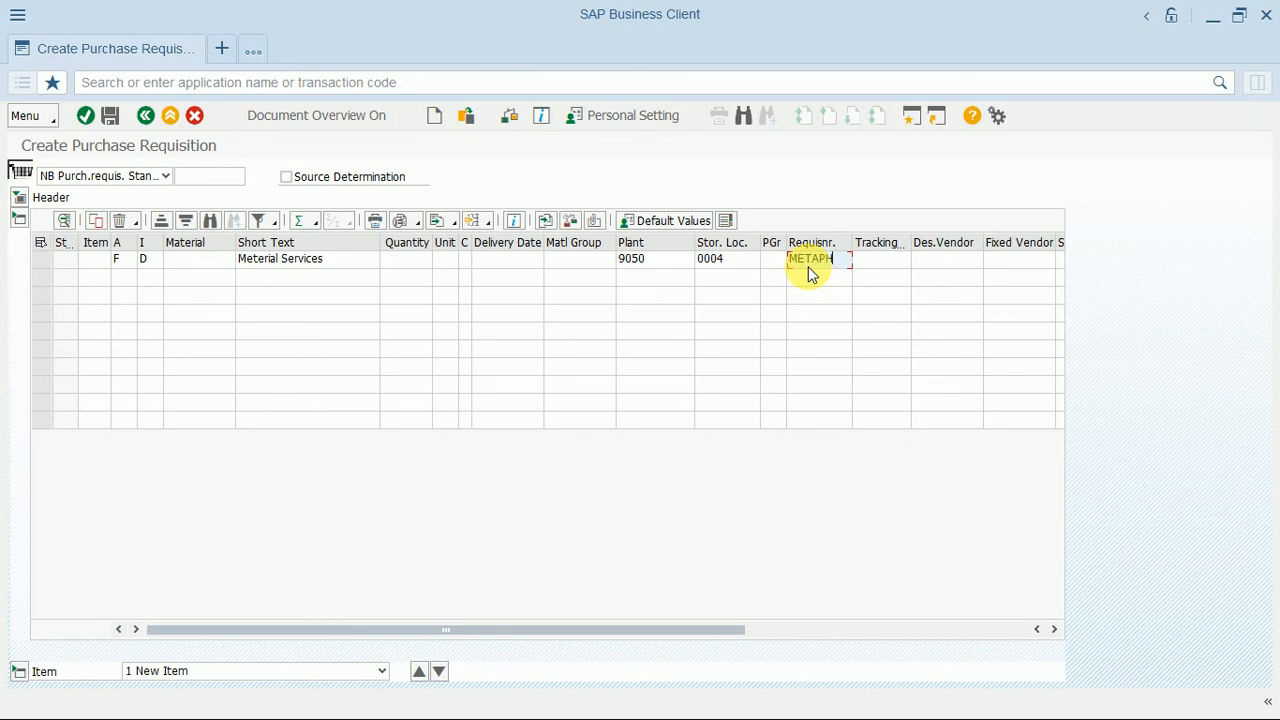
{"action": "type", "text": "METAPHOR"}
{"action": "left_click", "coordinate": [872, 266]}
{"action": "type", "text": "TRACK"}
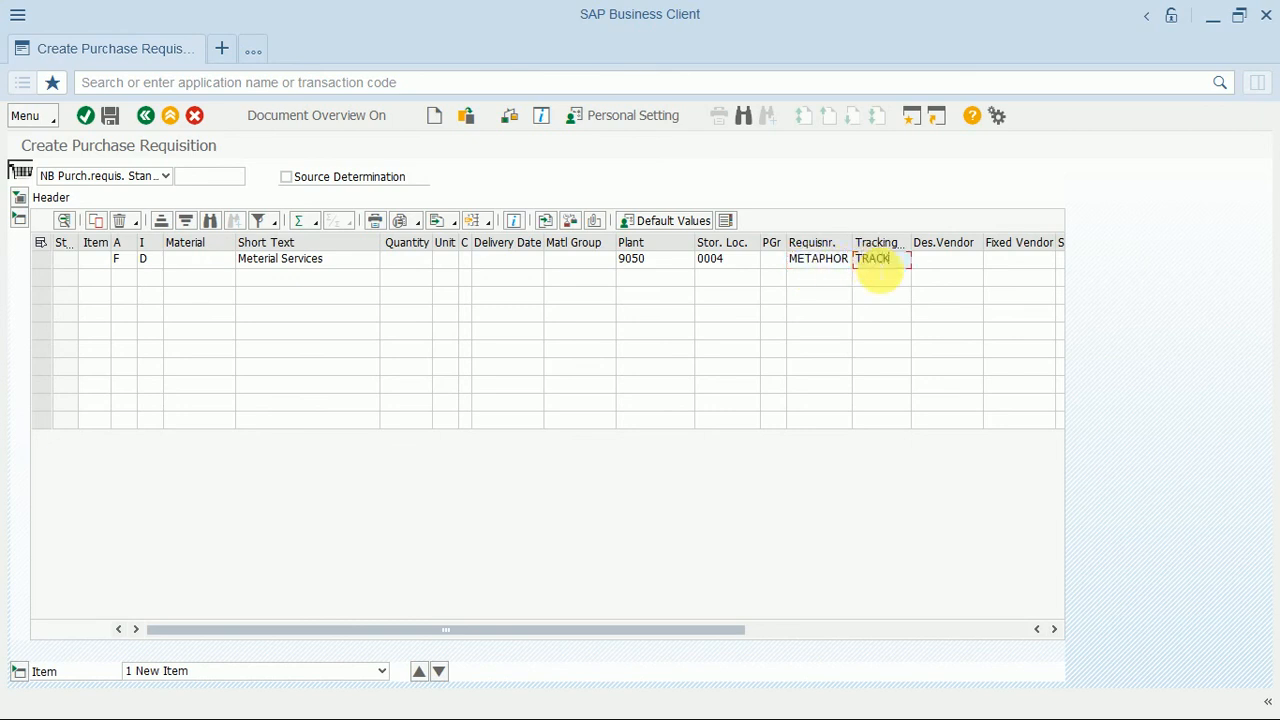
{"action": "type", "text": "7"}
{"action": "key", "text": "Return"}
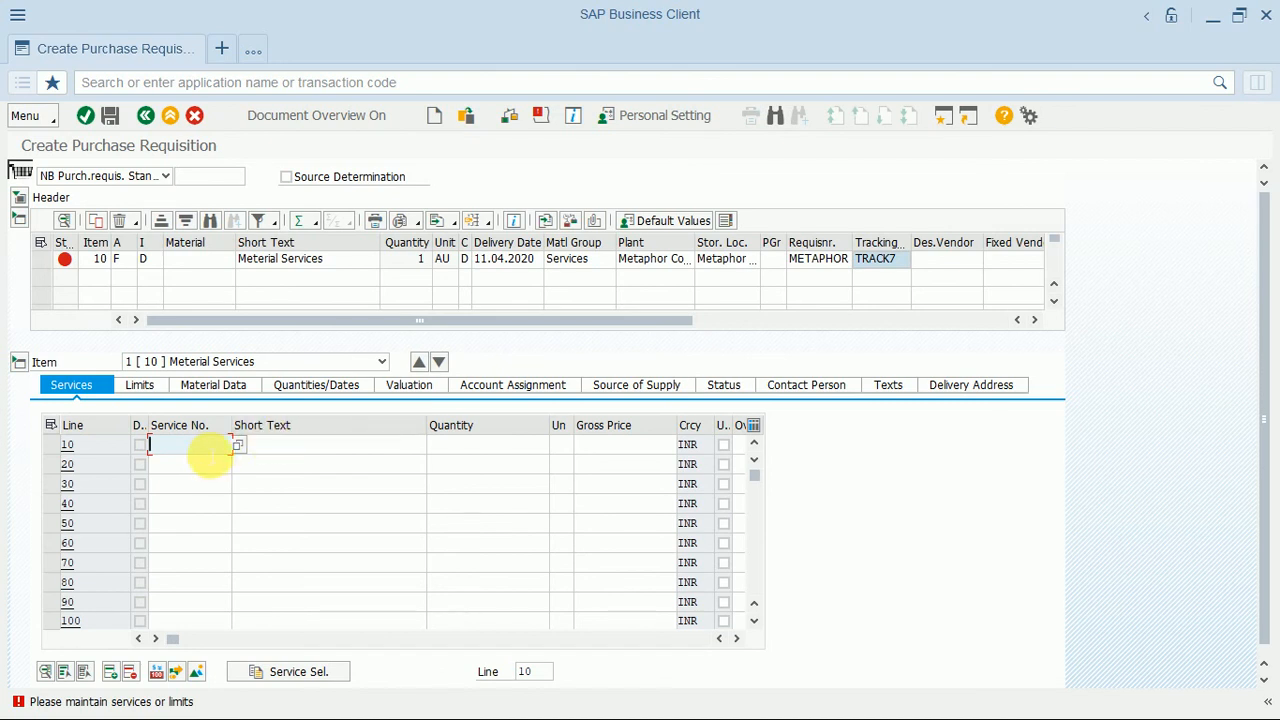
Enter service number 100230 in service line 10 with quantity 20 and gross price 150, and confirm the line.
{"action": "type", "text": "100"}
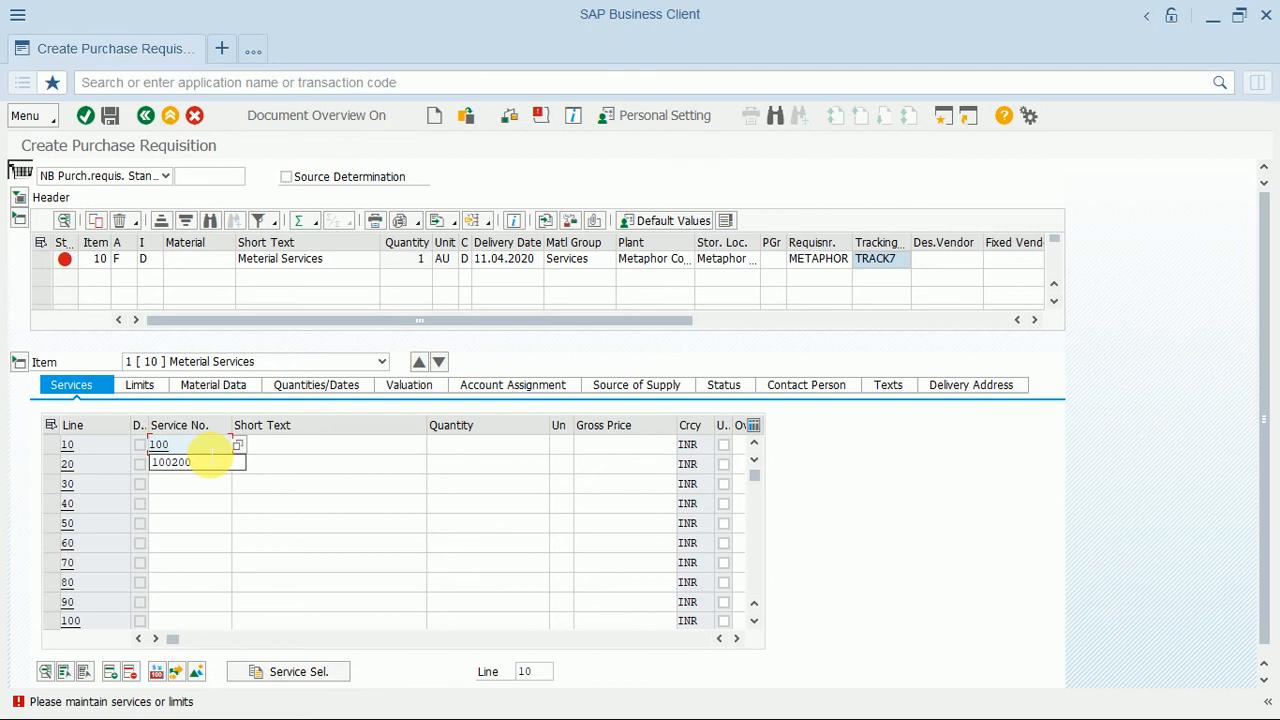
{"action": "type", "text": "230"}
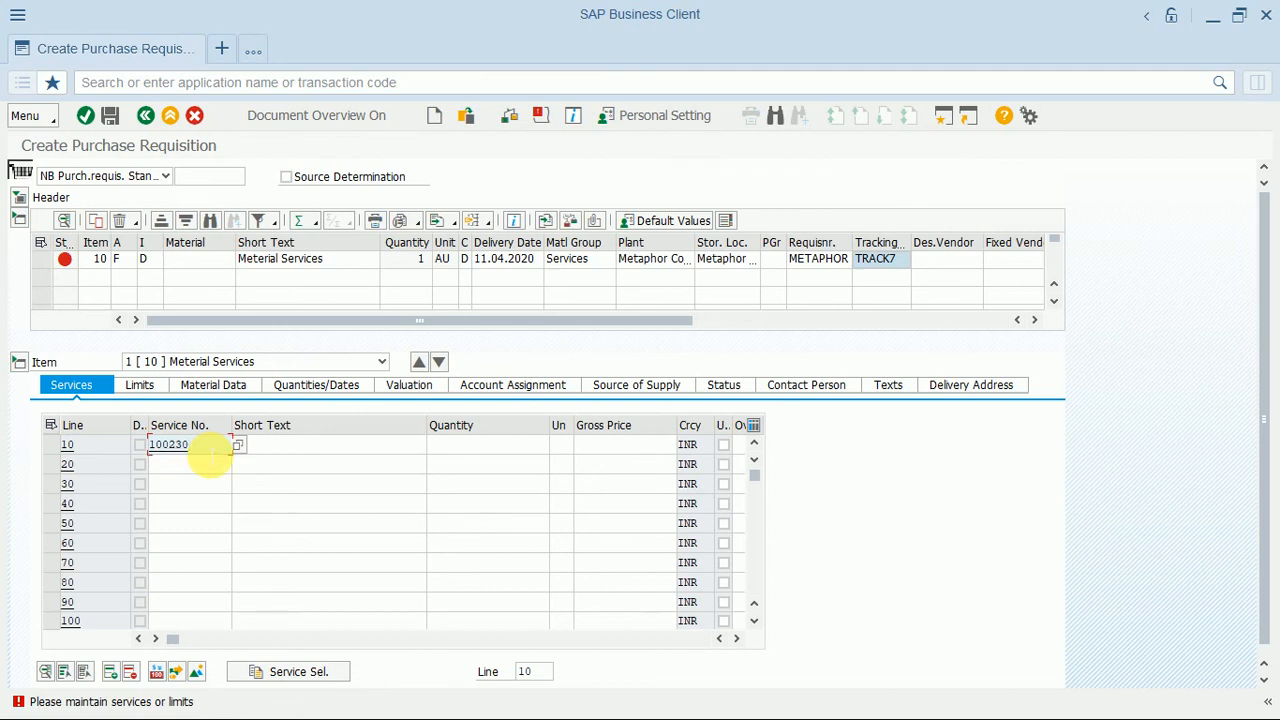
{"action": "left_click", "coordinate": [503, 451]}
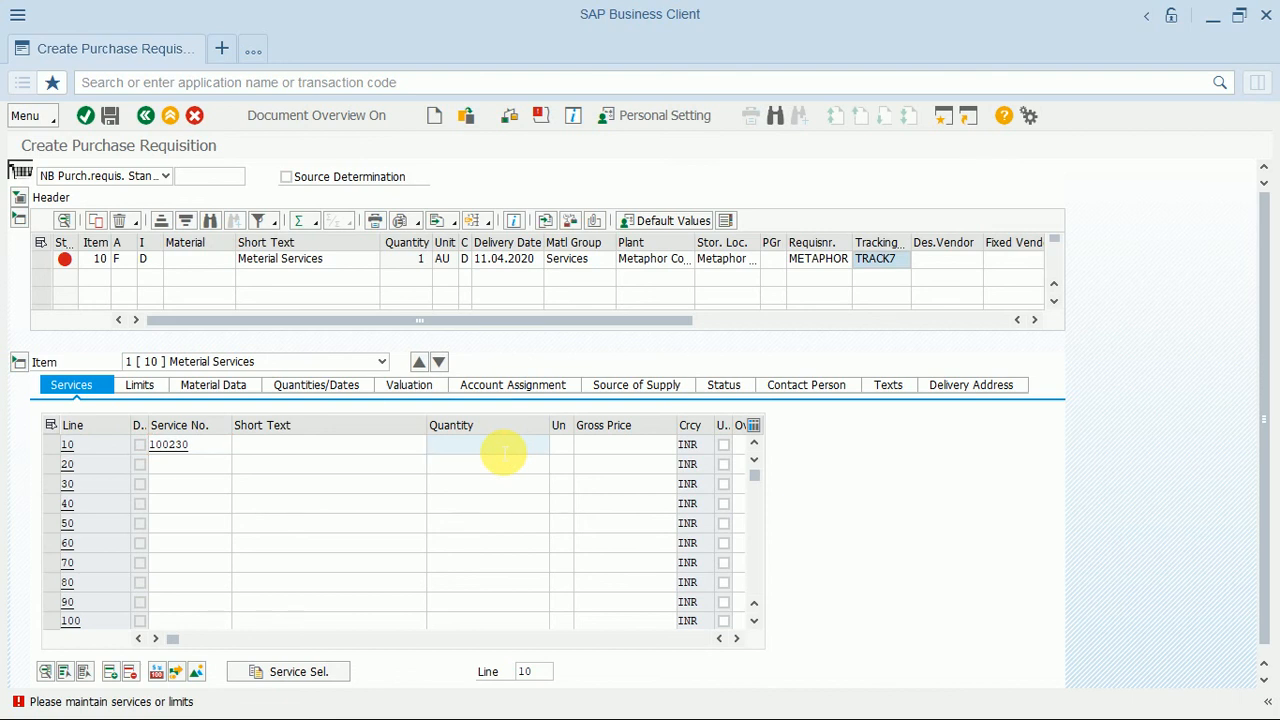
{"action": "type", "text": "20"}
{"action": "left_click", "coordinate": [610, 449]}
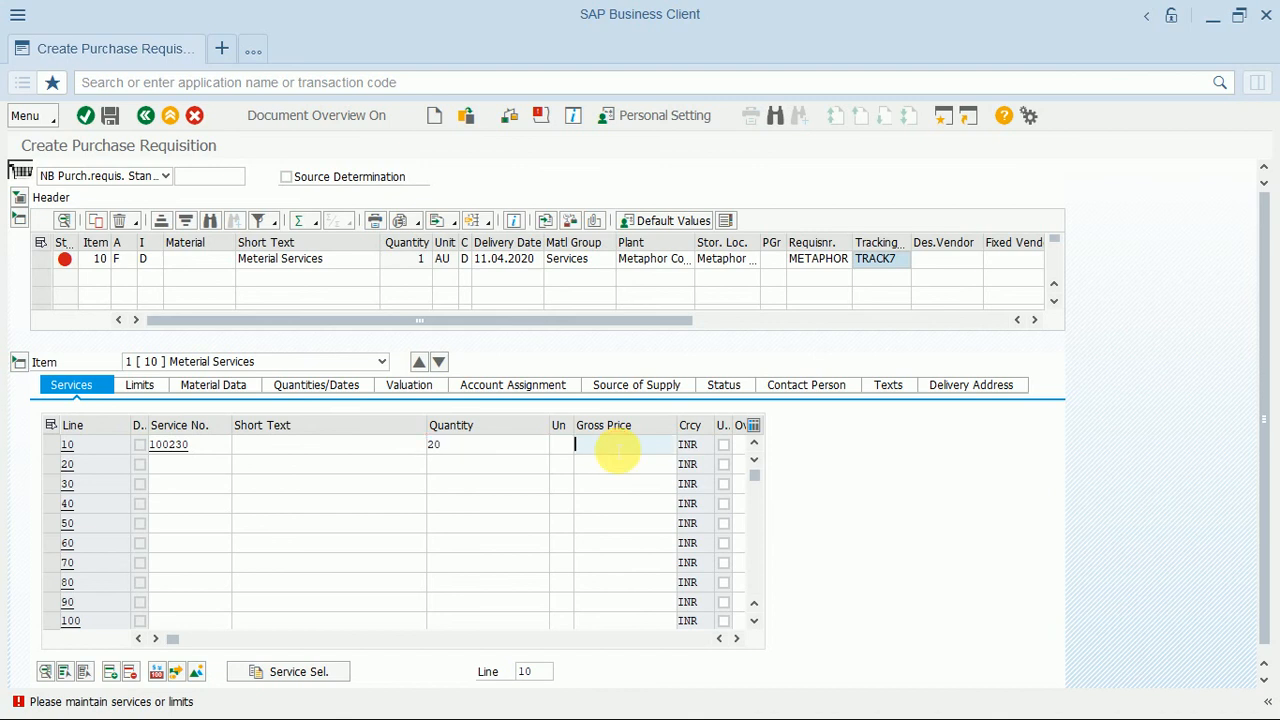
{"action": "type", "text": "150"}
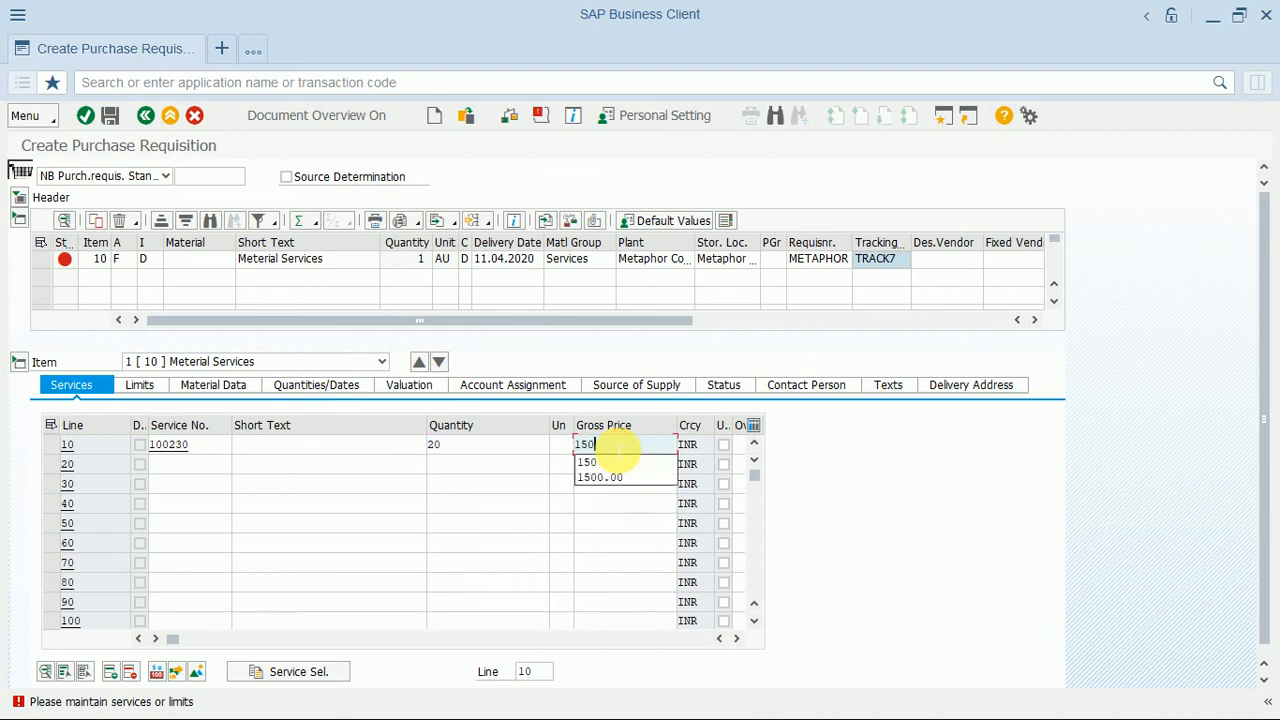
{"action": "key", "text": "Return"}
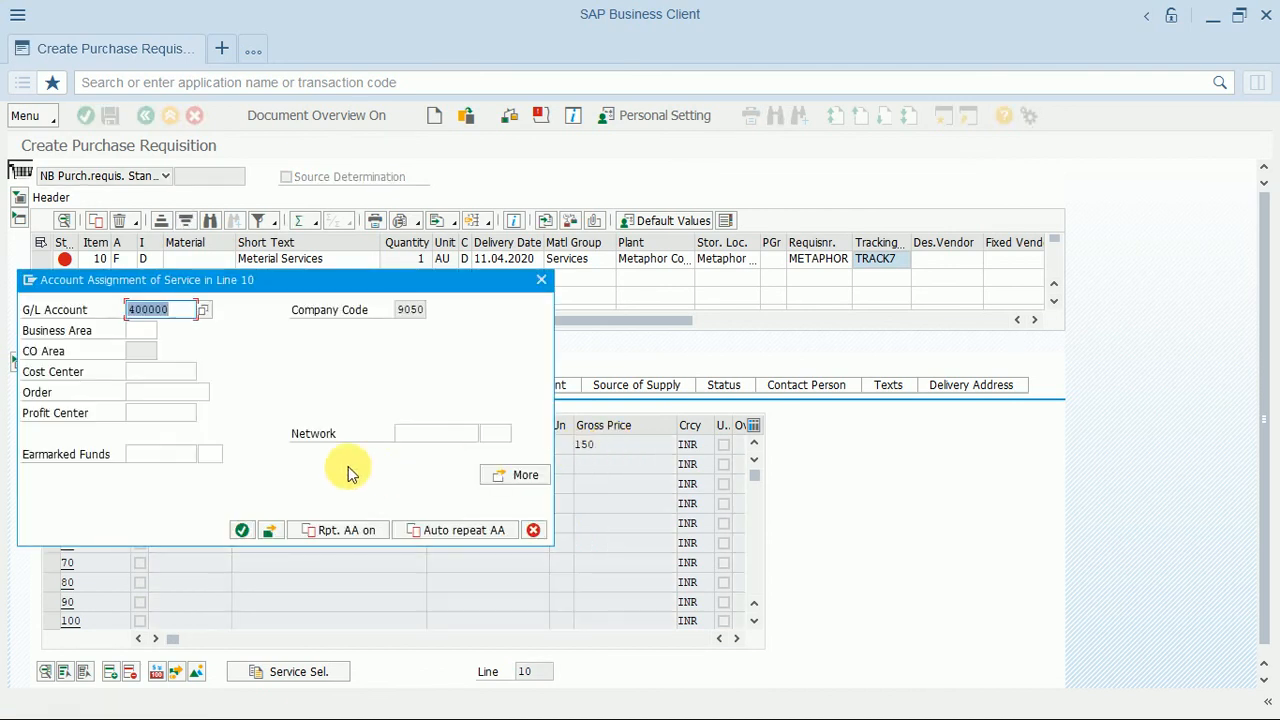
Assign service line 10 to the previously used internal order and confirm its account assignment.
{"action": "left_click", "coordinate": [174, 394]}
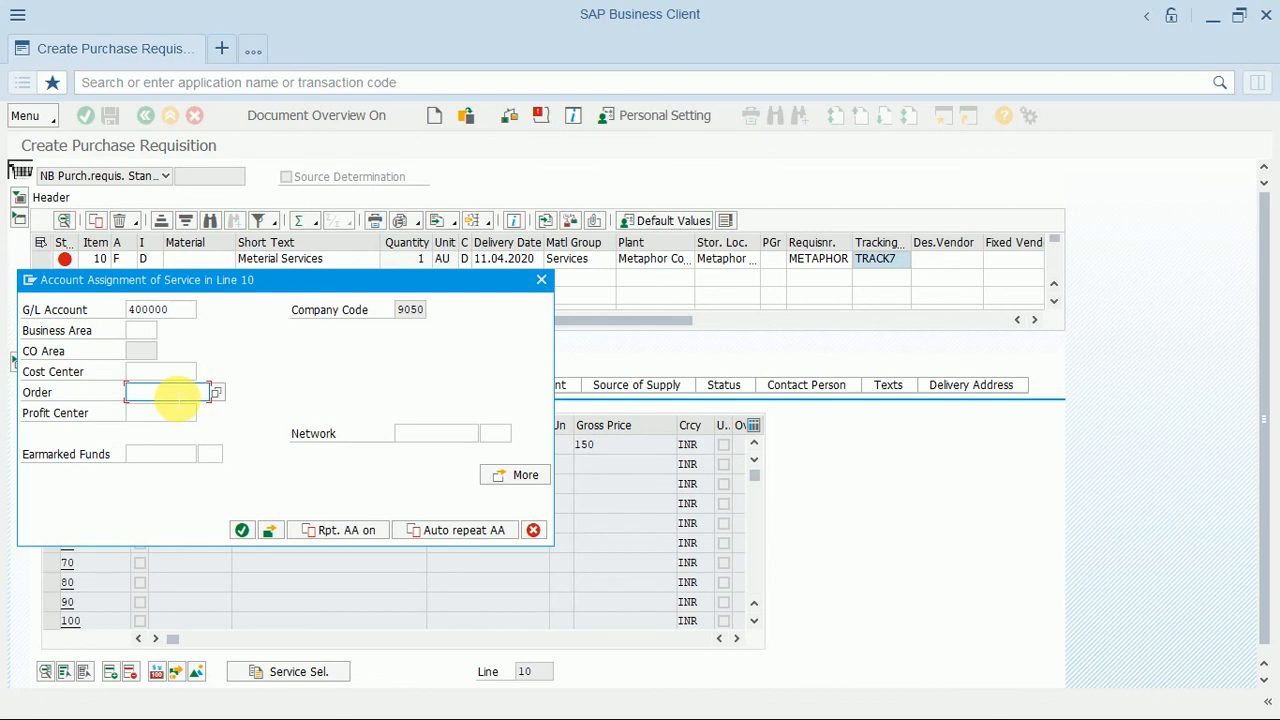
{"action": "key", "text": "BackSpace"}
{"action": "key", "text": "Down"}
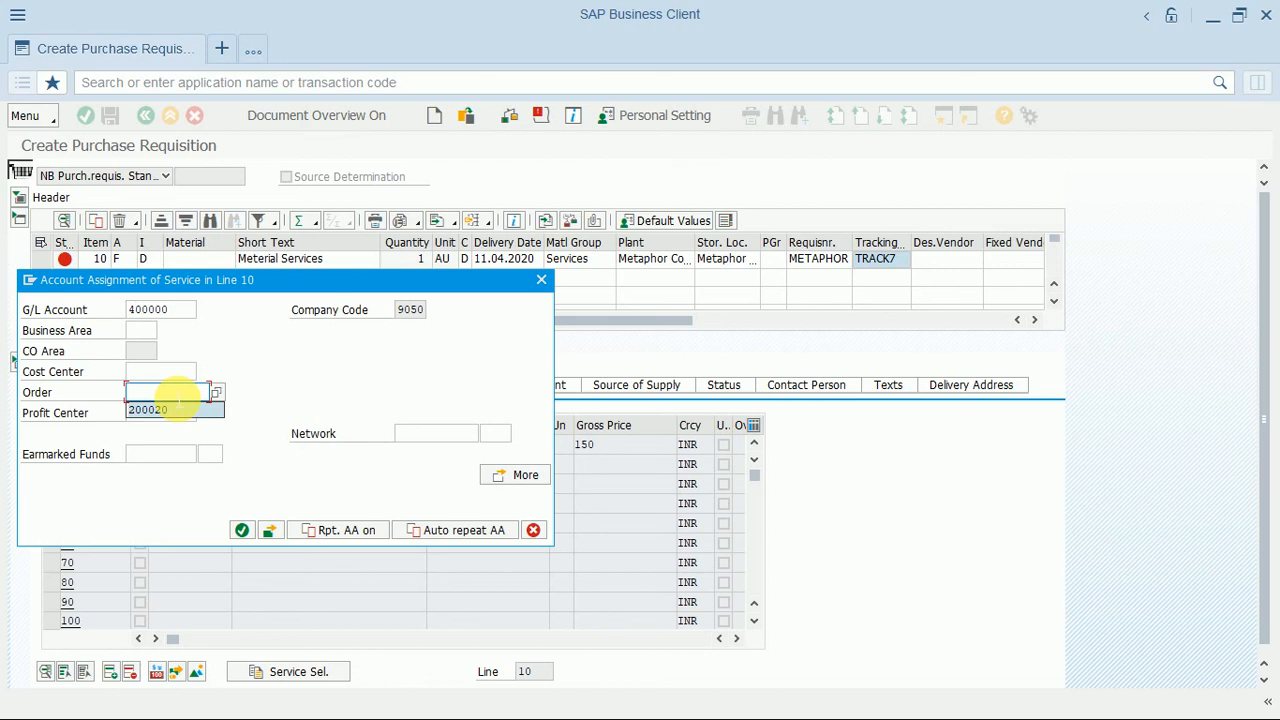
{"action": "key", "text": "Return"}
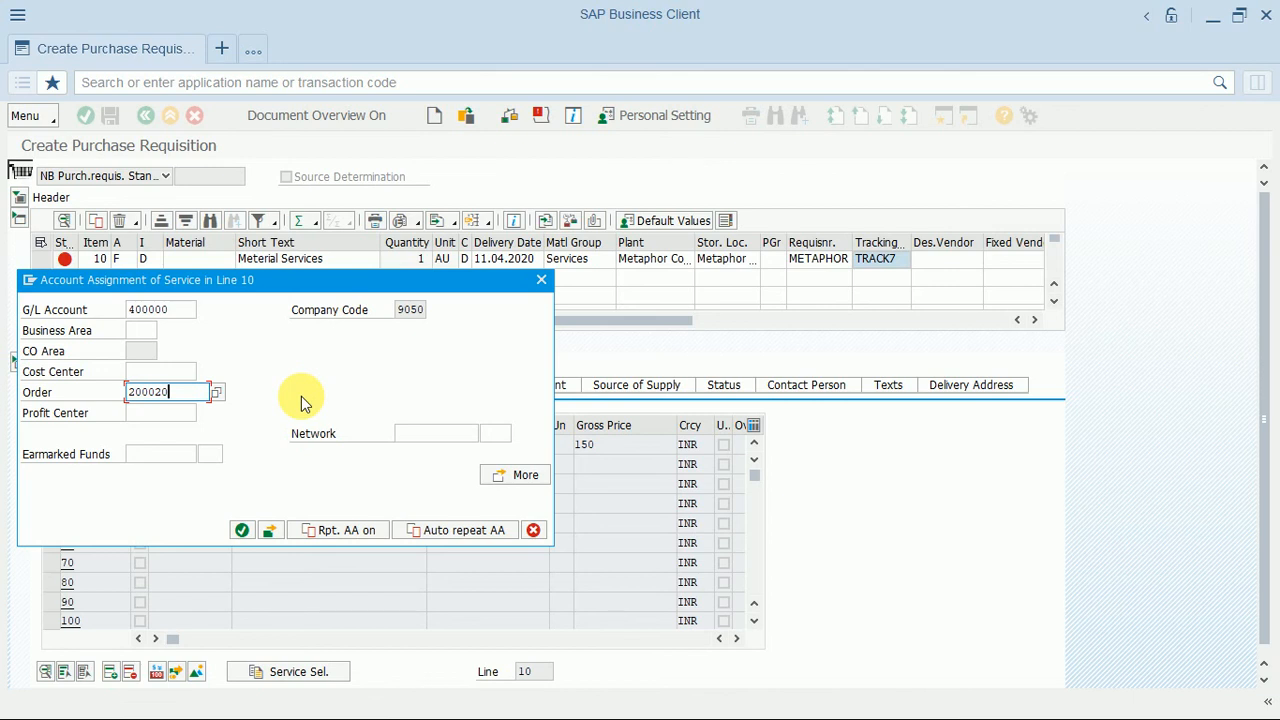
{"action": "key", "text": "Return"}
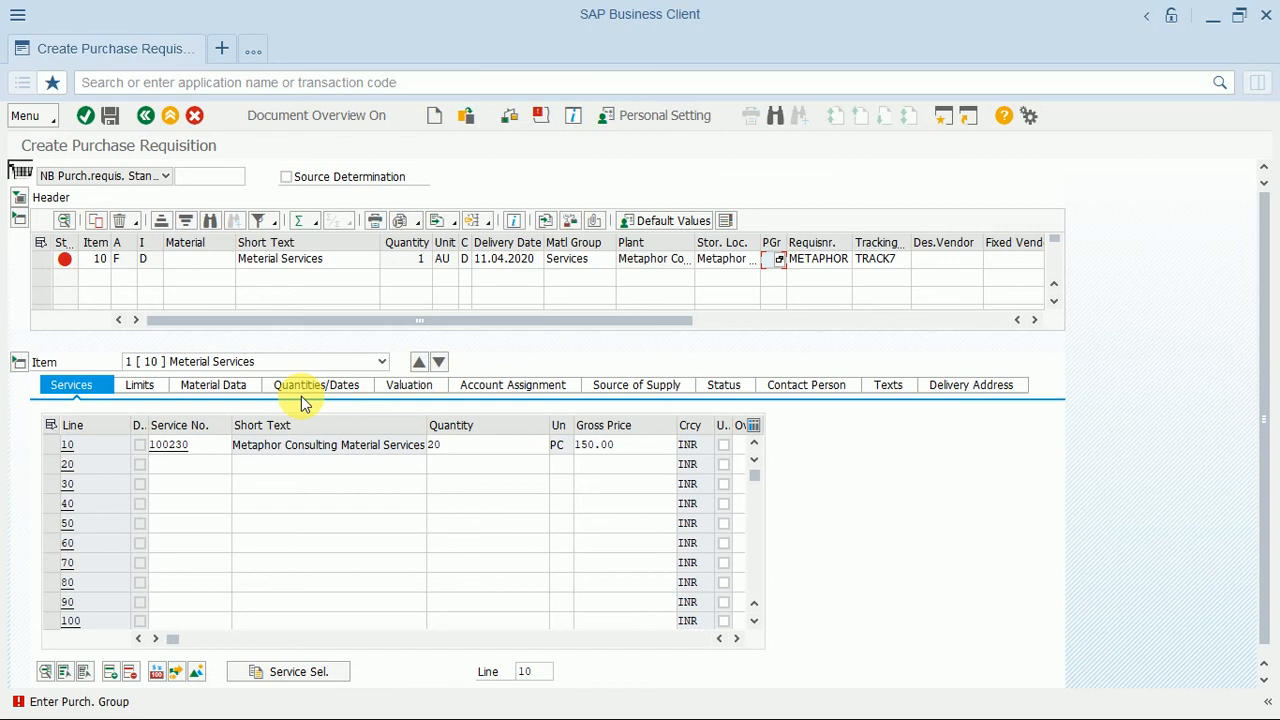
Set the requisition item's purchasing group to ZMC and accept the delivery date.
{"action": "left_click", "coordinate": [768, 260]}
{"action": "type", "text": "M"}
{"action": "key", "text": "BackSpace"}
{"action": "type", "text": "ZMC"}
{"action": "key", "text": "Return"}
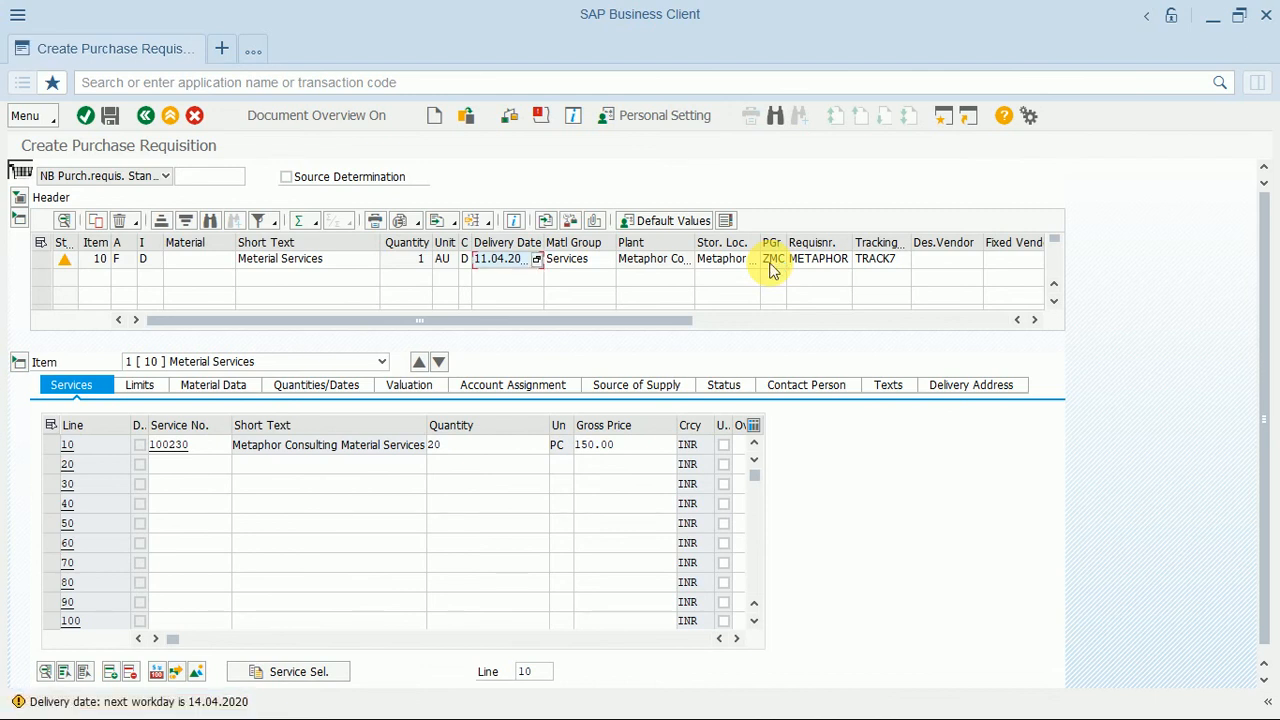
{"action": "key", "text": "Return"}
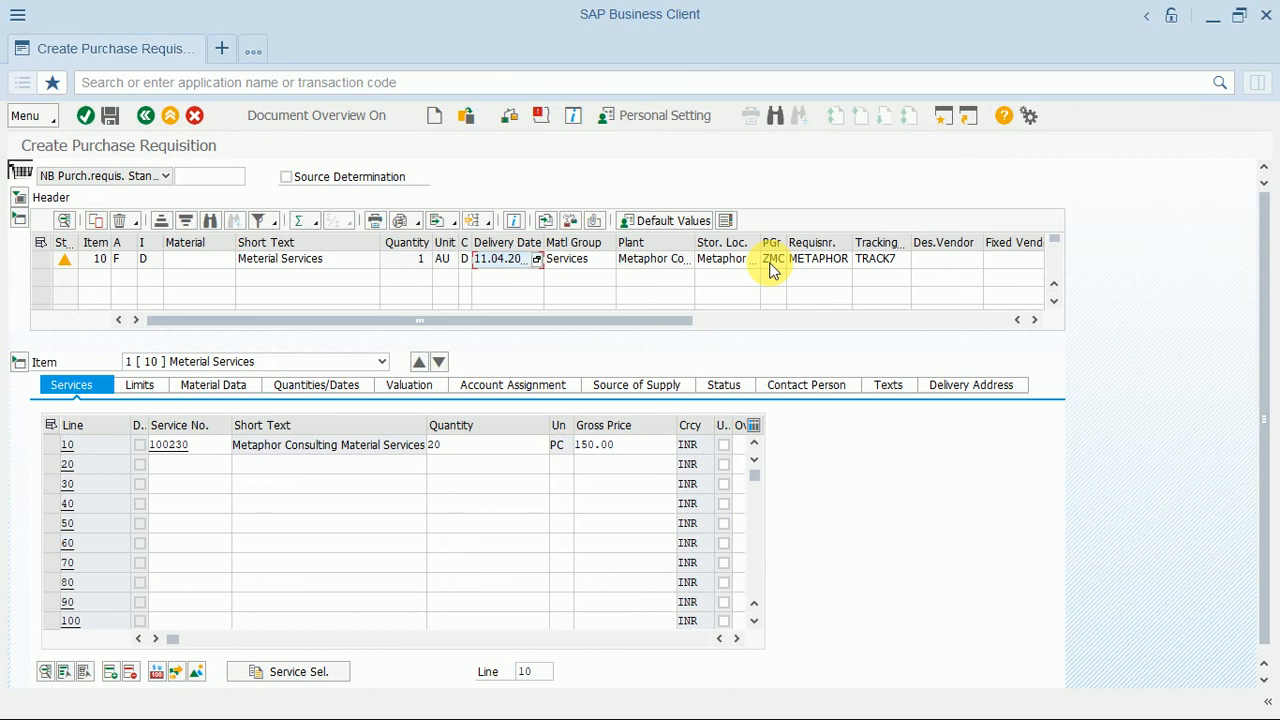
Check and save the purchase requisition, and return to the start screen.
{"action": "left_click", "coordinate": [511, 118]}
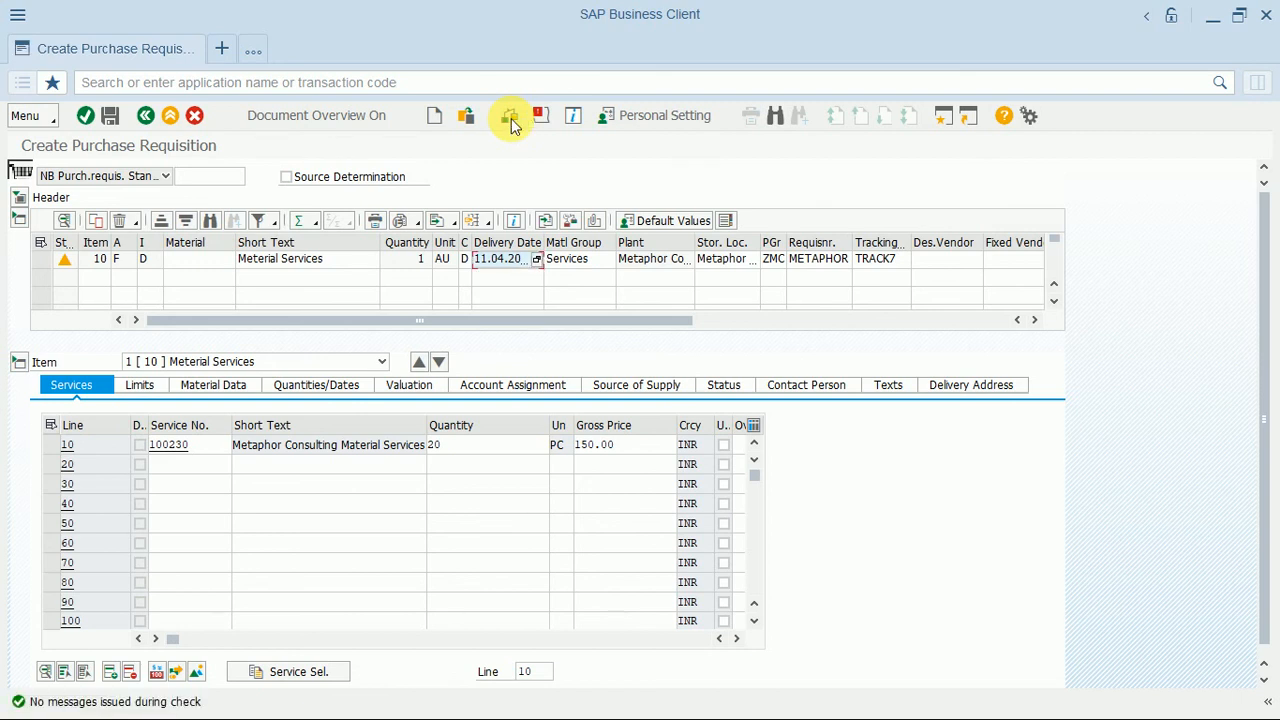
{"action": "left_click", "coordinate": [110, 116]}
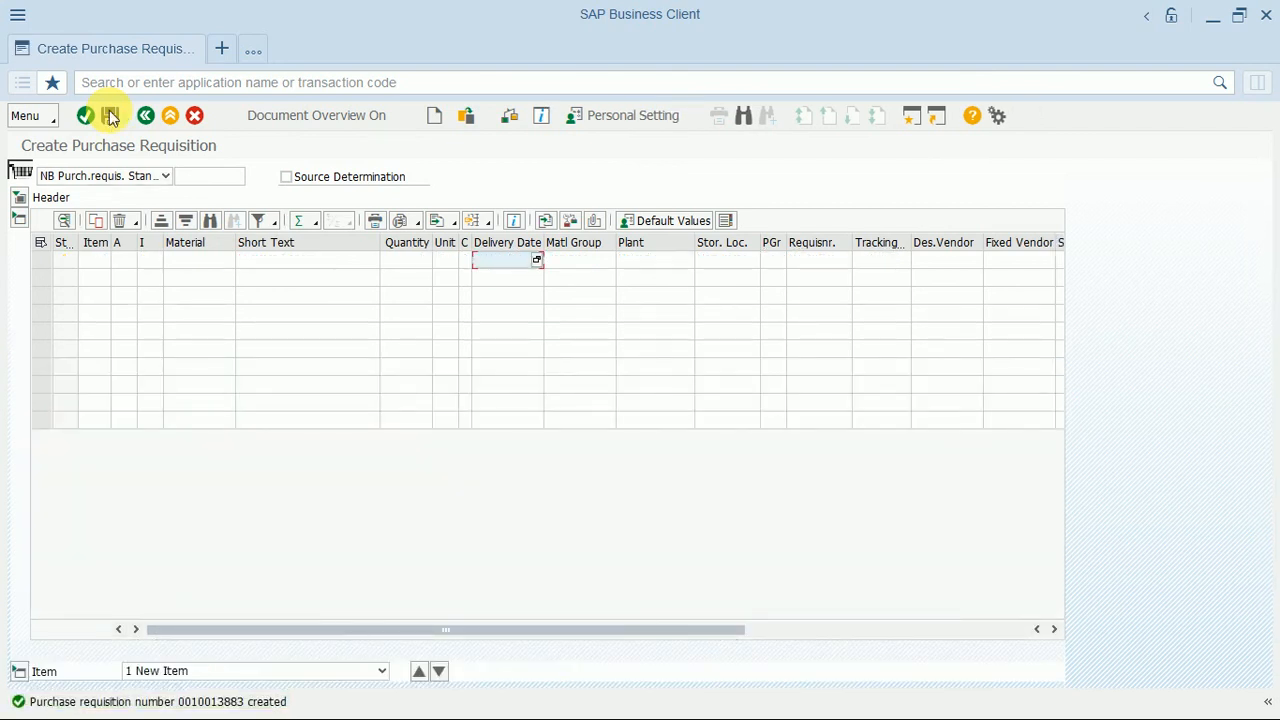
{"action": "left_click", "coordinate": [172, 117]}
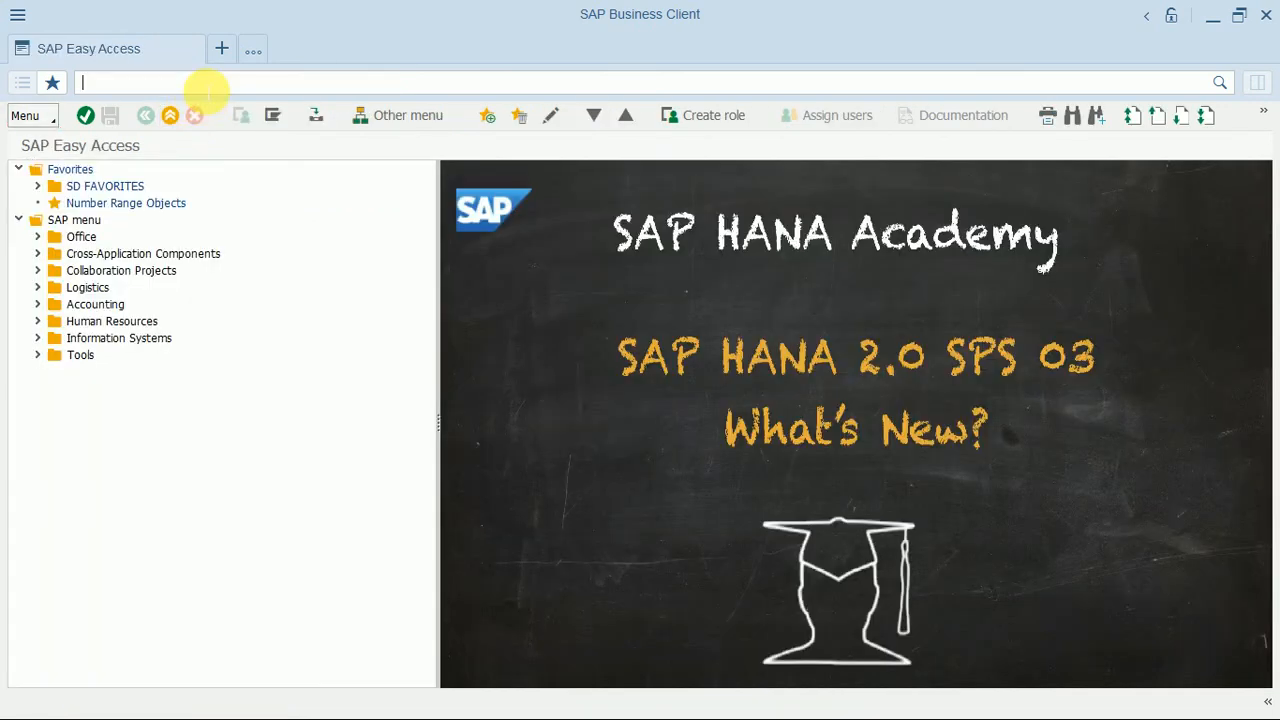
Open the RFQ creation screen with transaction ME41.
{"action": "left_click", "coordinate": [206, 88]}
{"action": "type", "text": "ME41"}
{"action": "key", "text": "Return"}
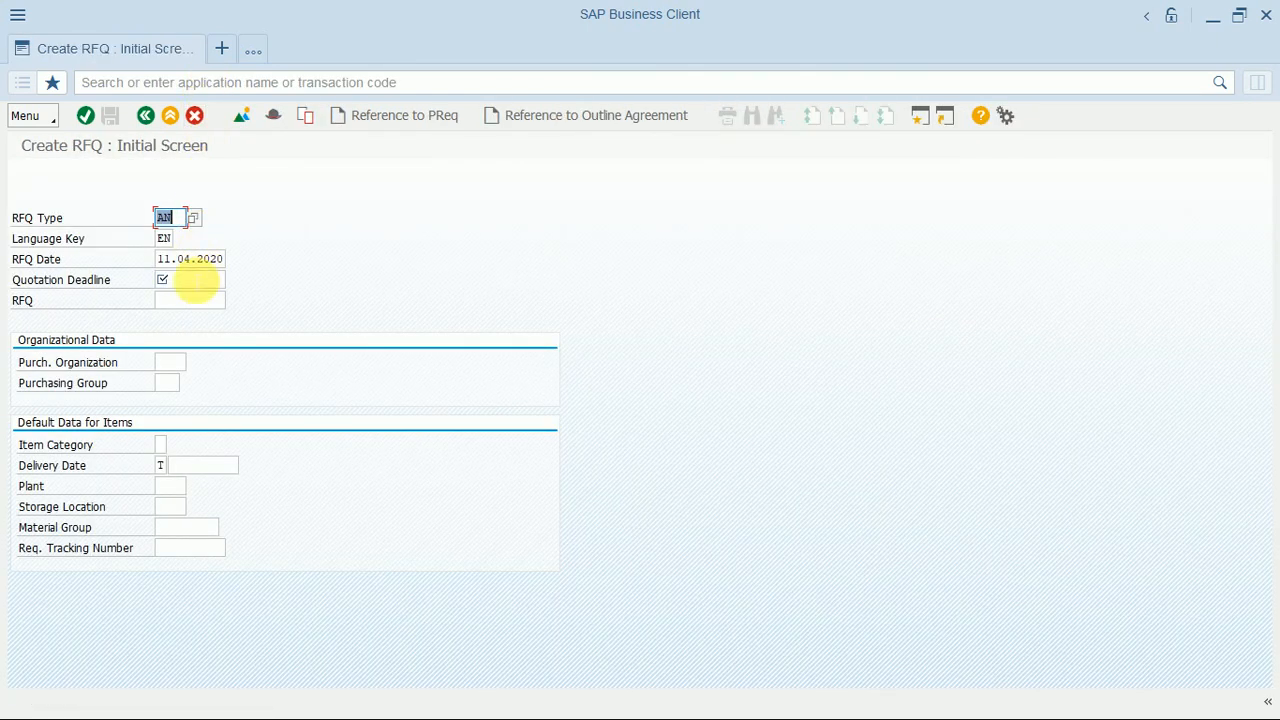
Set the RFQ's quotation deadline to 11.04.2020, its purchasing organization to 9050 and its purchasing group to ZMC.
{"action": "left_click", "coordinate": [186, 282]}
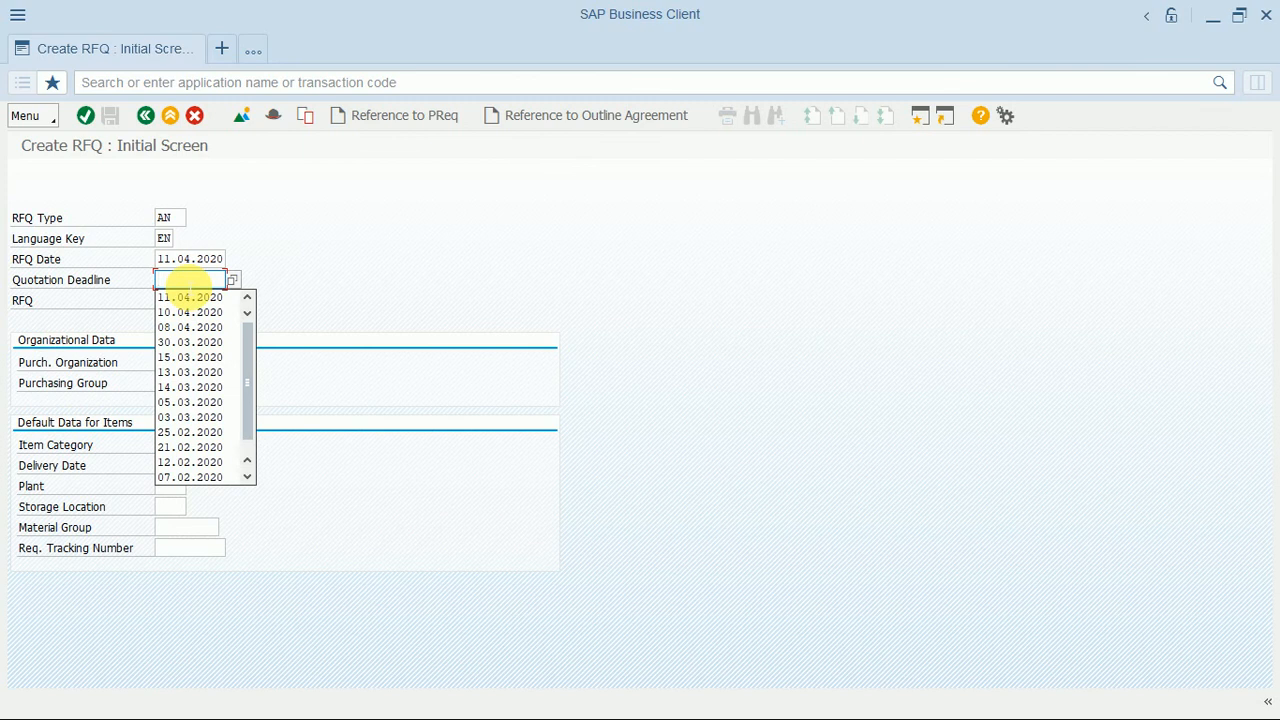
{"action": "left_click", "coordinate": [190, 296]}
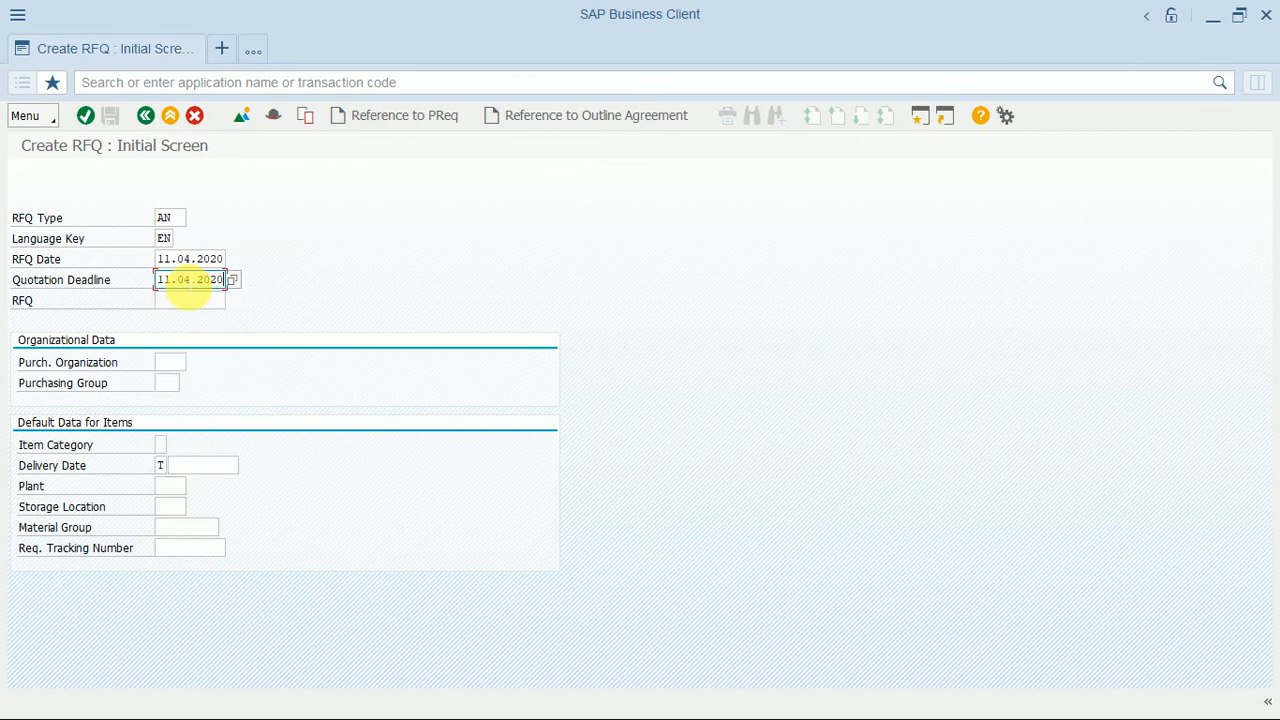
{"action": "left_click", "coordinate": [172, 362]}
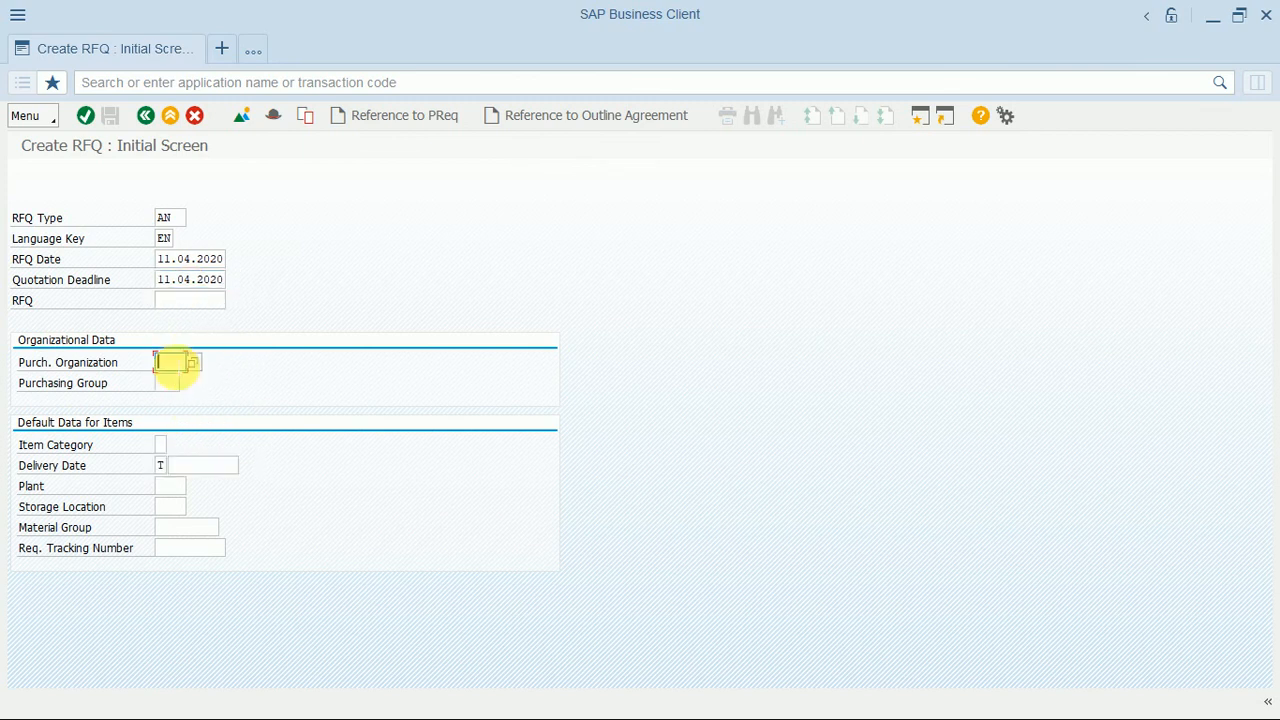
{"action": "key", "text": "Down"}
{"action": "key", "text": "Return"}
{"action": "left_click", "coordinate": [172, 380]}
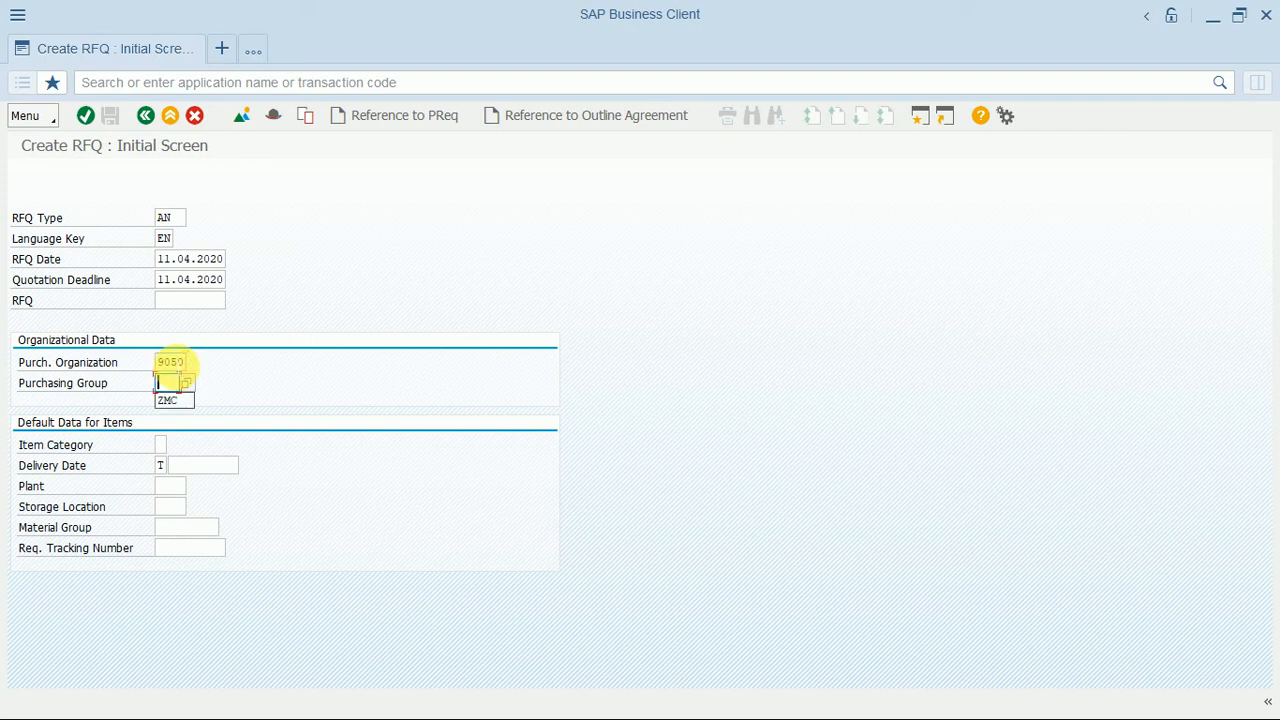
{"action": "key", "text": "Down"}
{"action": "key", "text": "Return"}
Reference the newly created purchase requisition in the RFQ and enter the requisition's number as the collective number.
{"action": "left_click", "coordinate": [376, 122]}
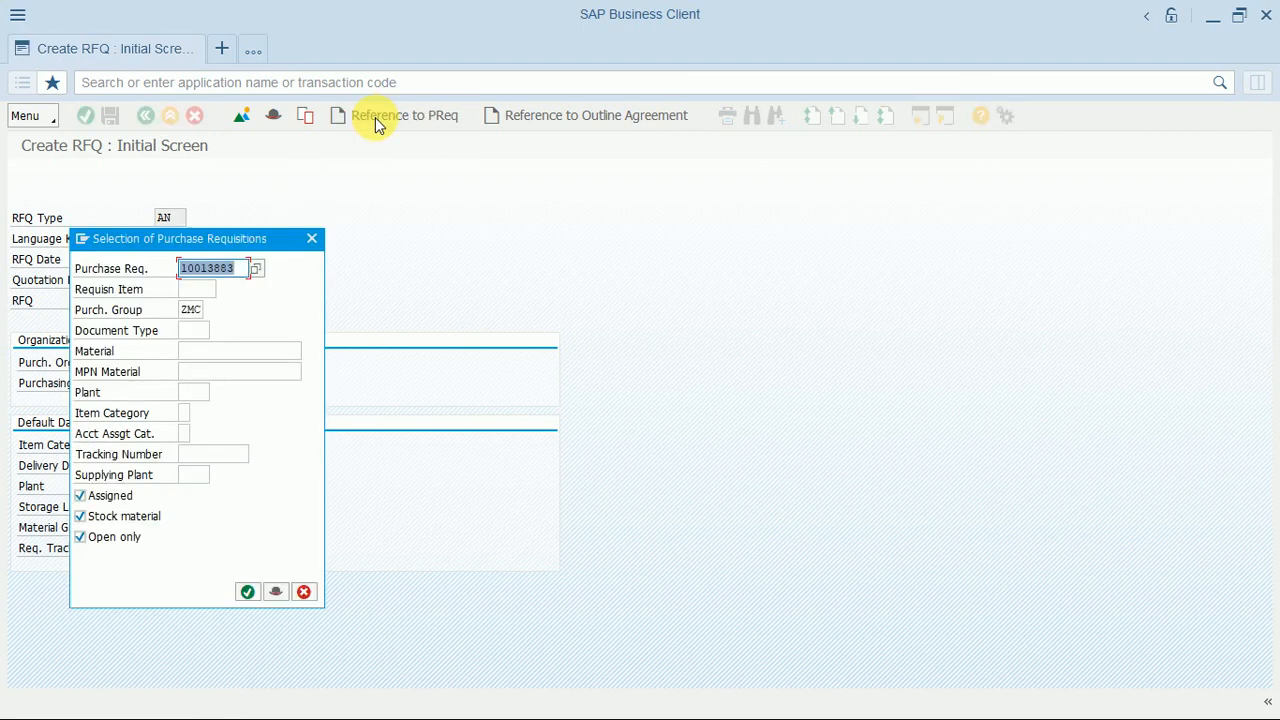
{"action": "type", "text": "10013883"}
{"action": "key", "text": "Return"}
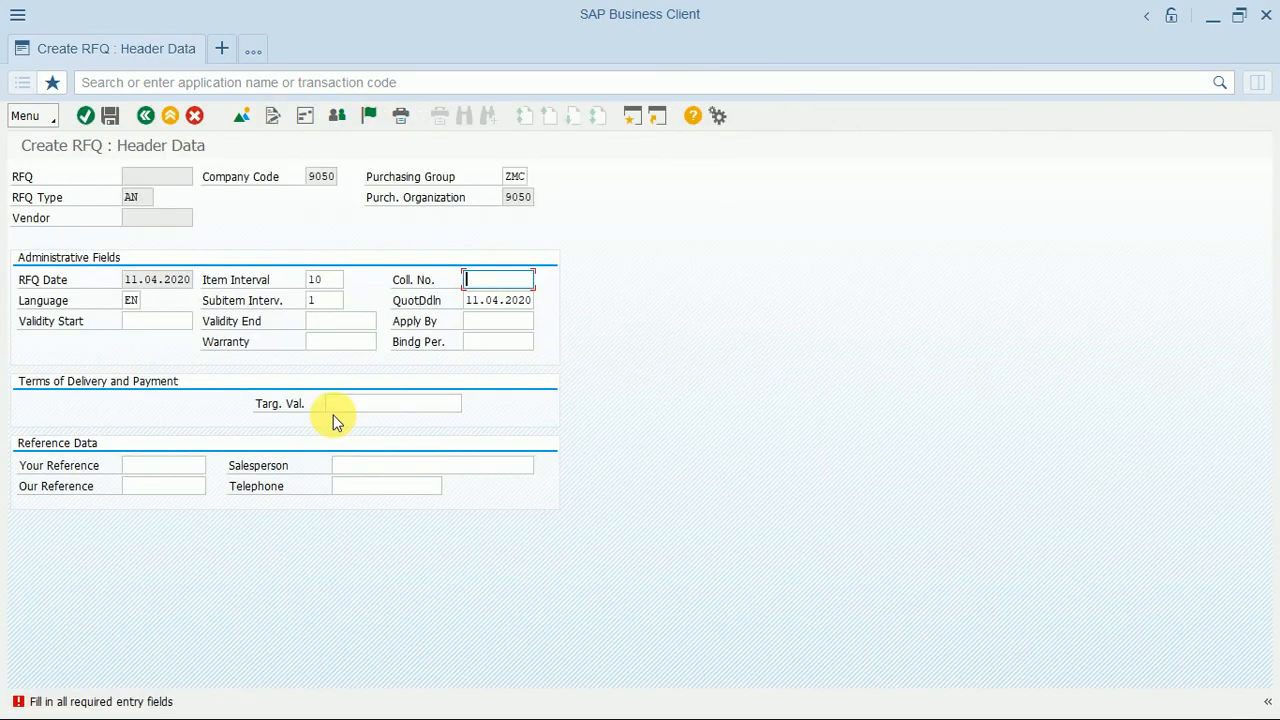
{"action": "type", "text": "10013883"}
{"action": "key", "text": "Return"}
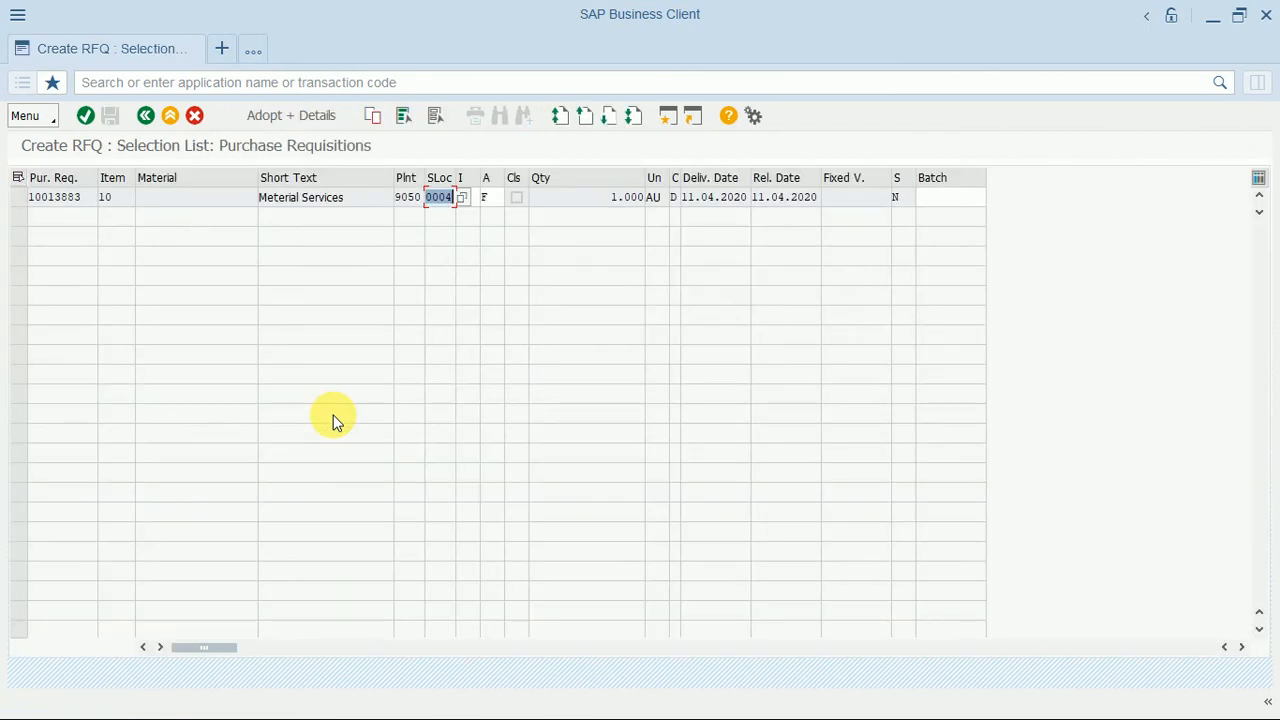
Adopt requisition item 10, Meterial Services, with its details into the RFQ.
{"action": "left_click", "coordinate": [19, 198]}
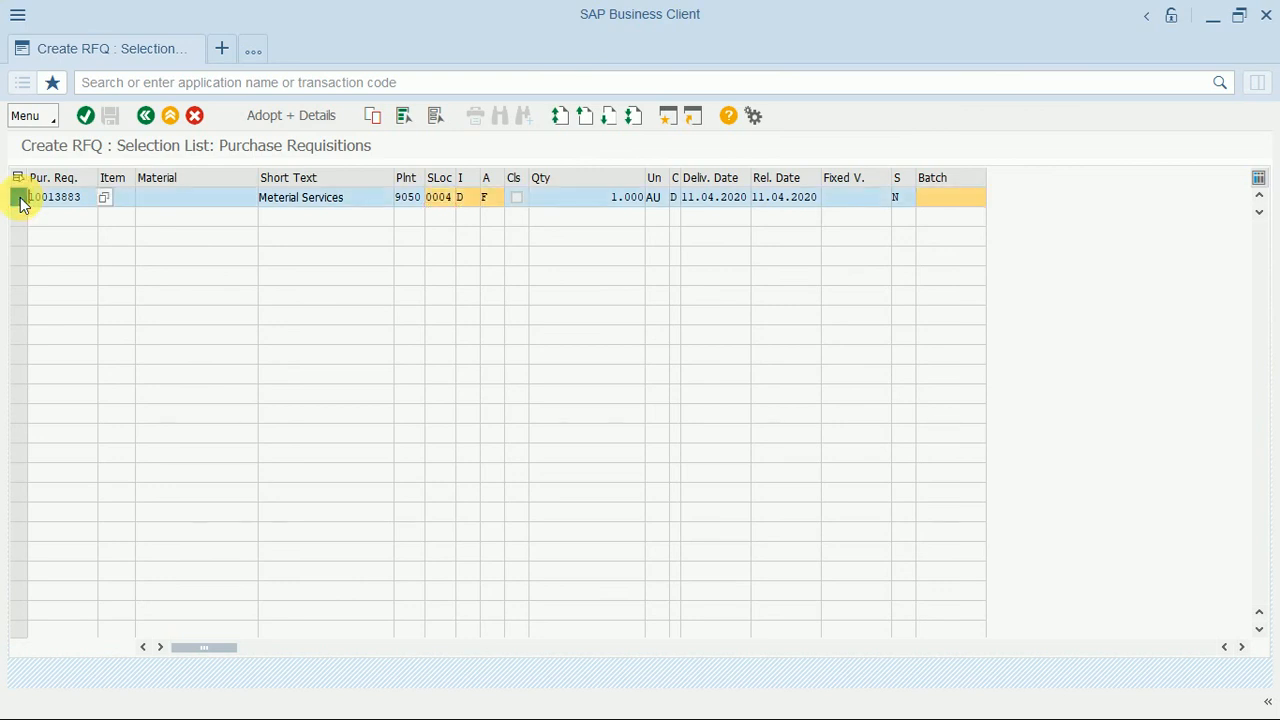
{"action": "left_click", "coordinate": [293, 117]}
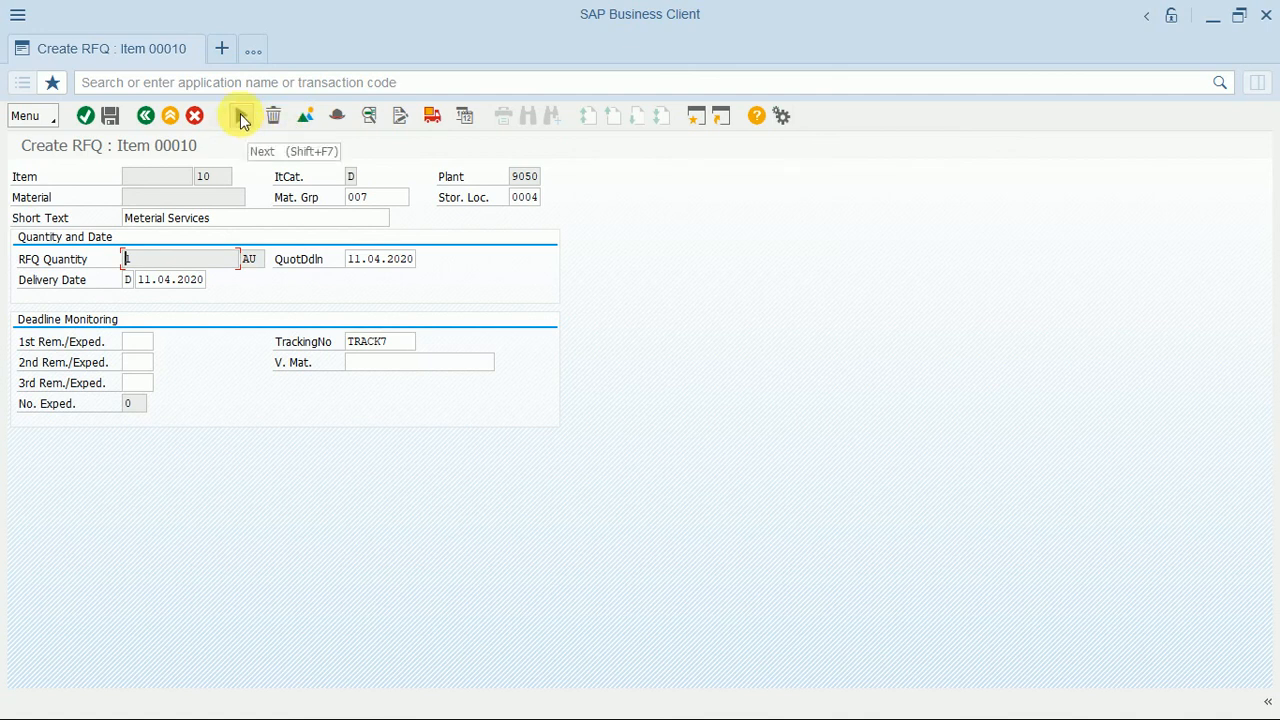
{"action": "left_click", "coordinate": [241, 116]}
{"action": "left_click", "coordinate": [241, 116]}
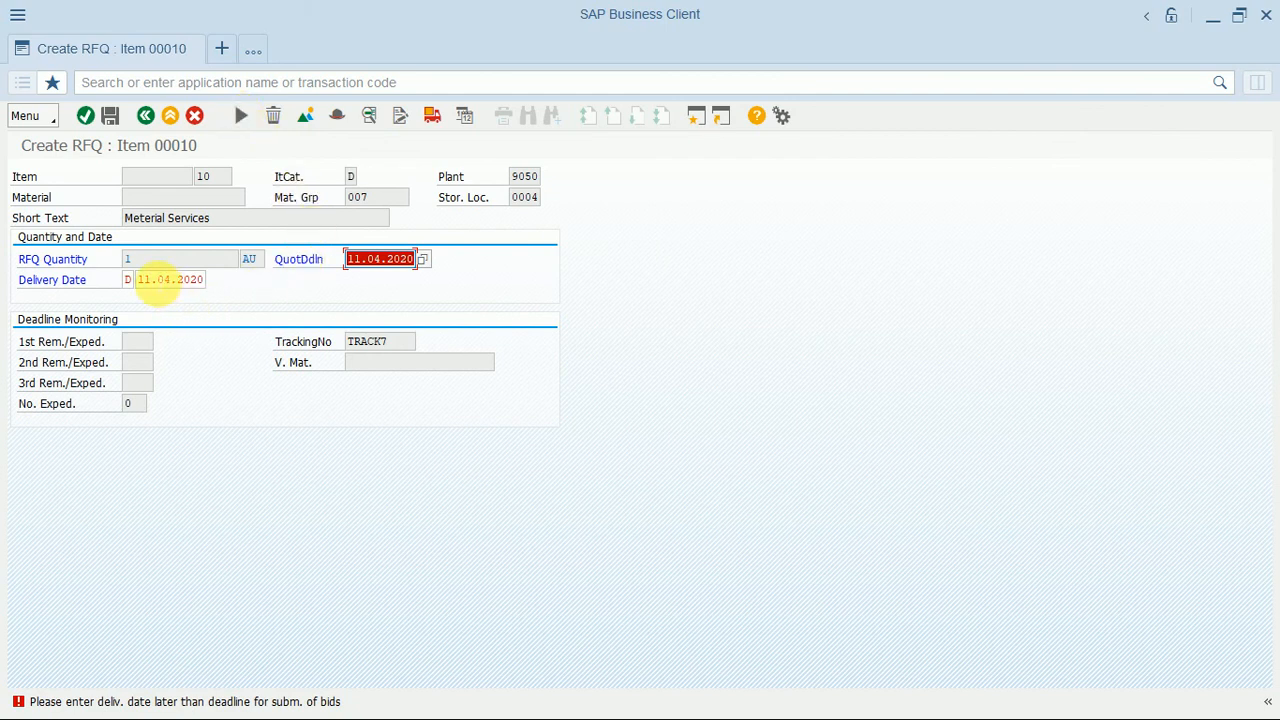
Set the RFQ item's delivery date to 12.04.2020 and continue to the item overview.
{"action": "left_click", "coordinate": [158, 280]}
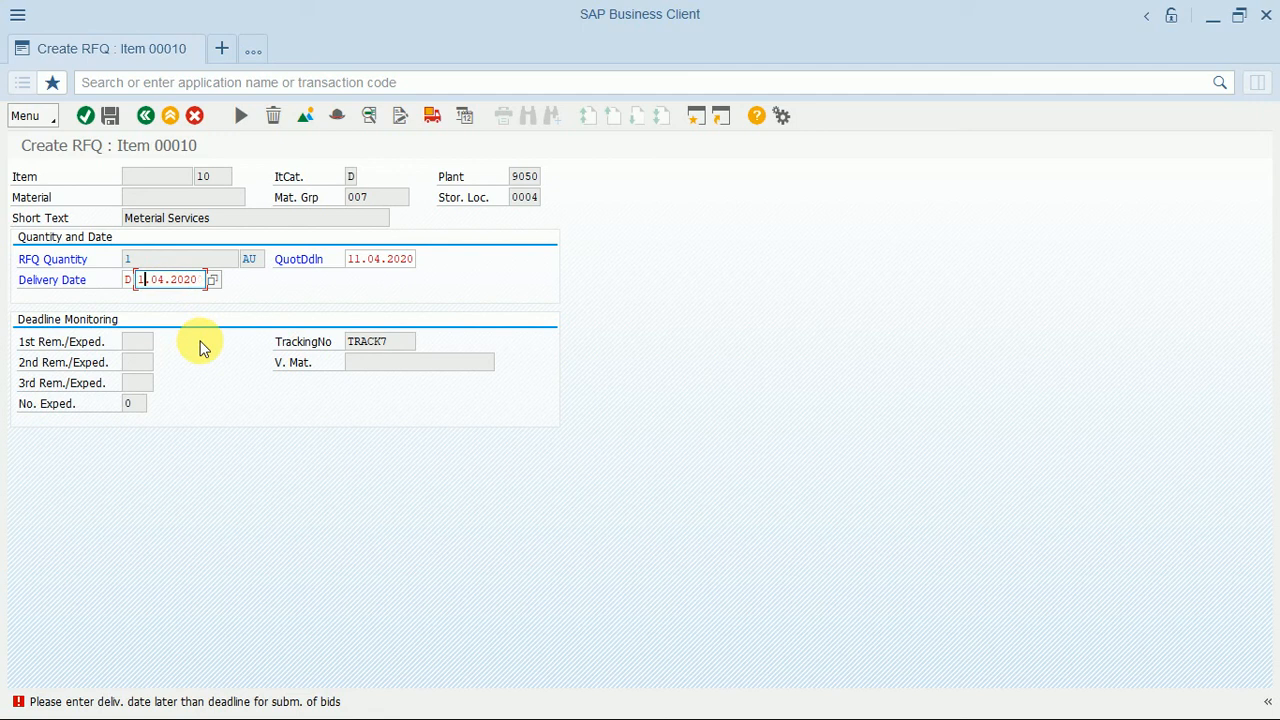
{"action": "type", "text": "2"}
{"action": "key", "text": "Return"}
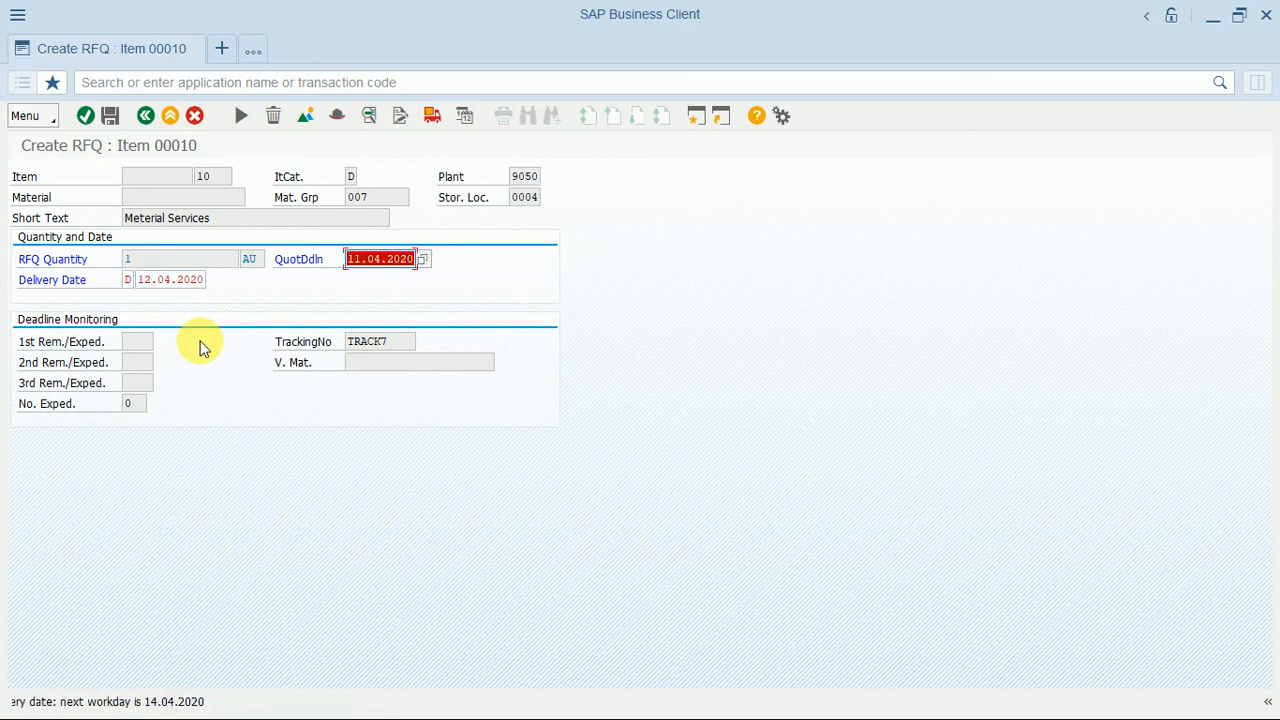
{"action": "key", "text": "Return"}
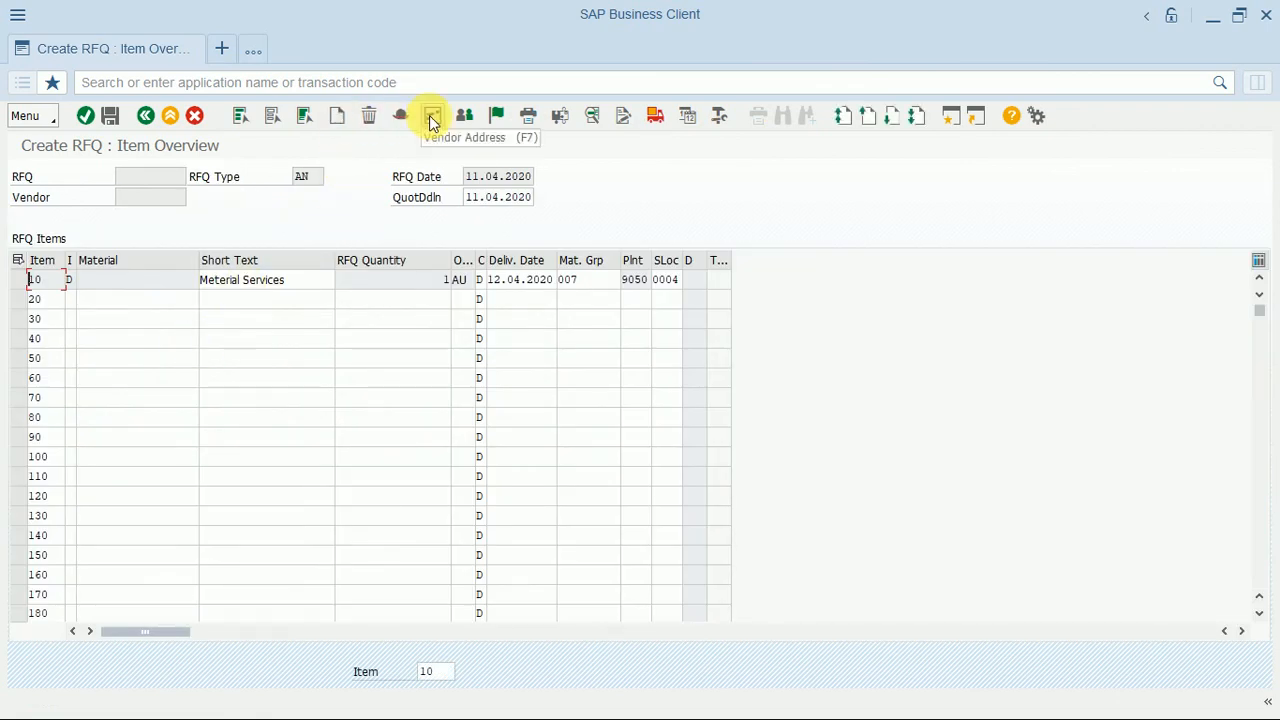
Enter vendor 4550 in the RFQ's vendor address and save the RFQ.
{"action": "left_click", "coordinate": [432, 118]}
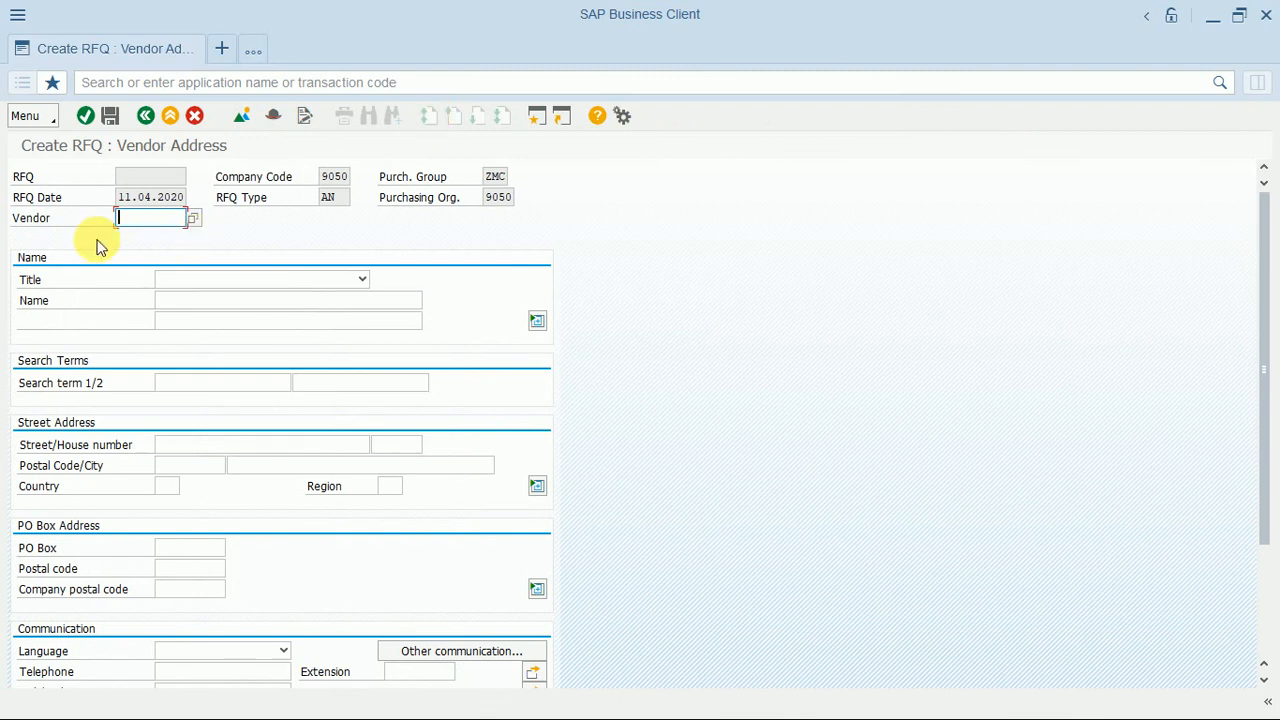
{"action": "type", "text": "4550"}
{"action": "key", "text": "Return"}
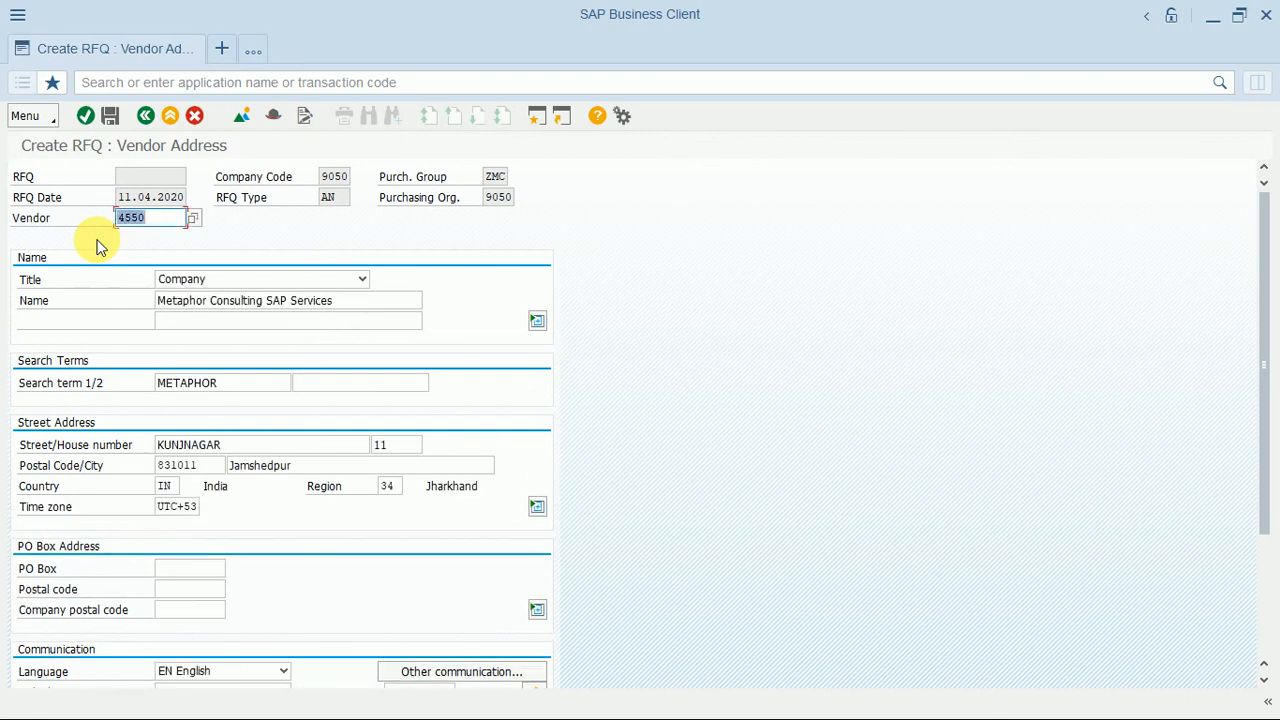
{"action": "left_click", "coordinate": [111, 117]}
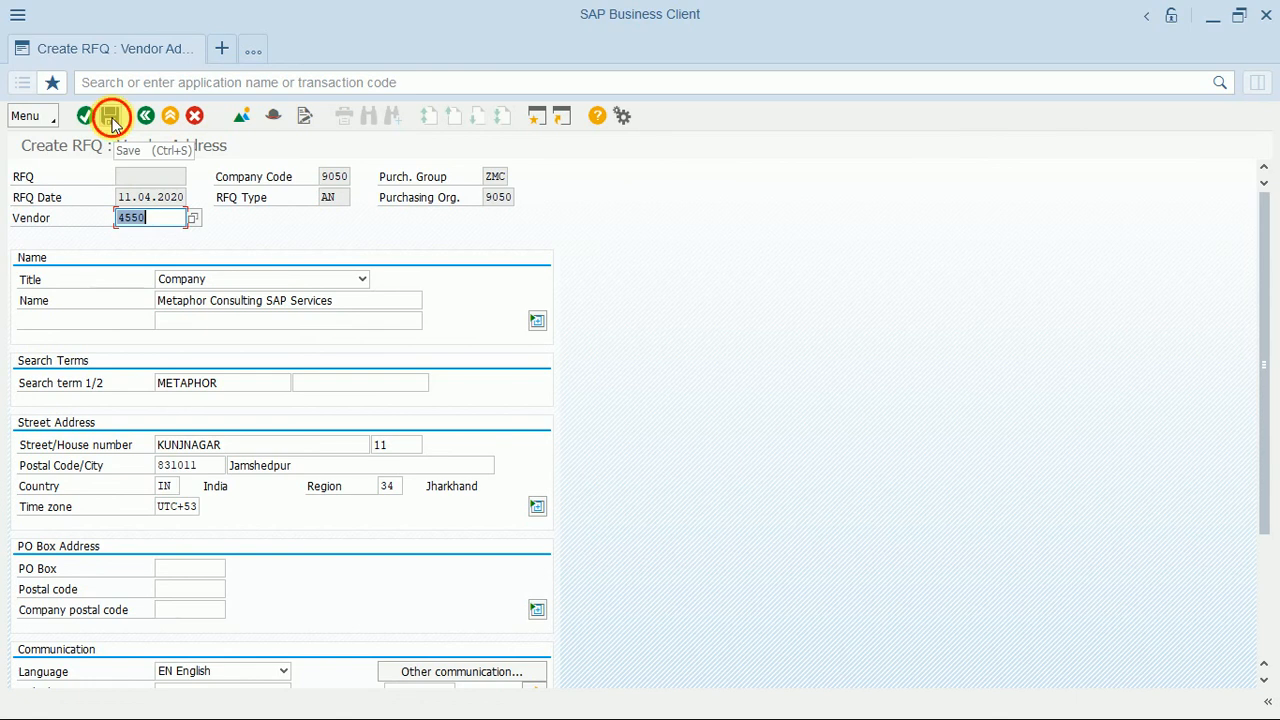
Return to the start screen and open the quotation maintenance screen with transaction ME47.
{"action": "left_click", "coordinate": [169, 118]}
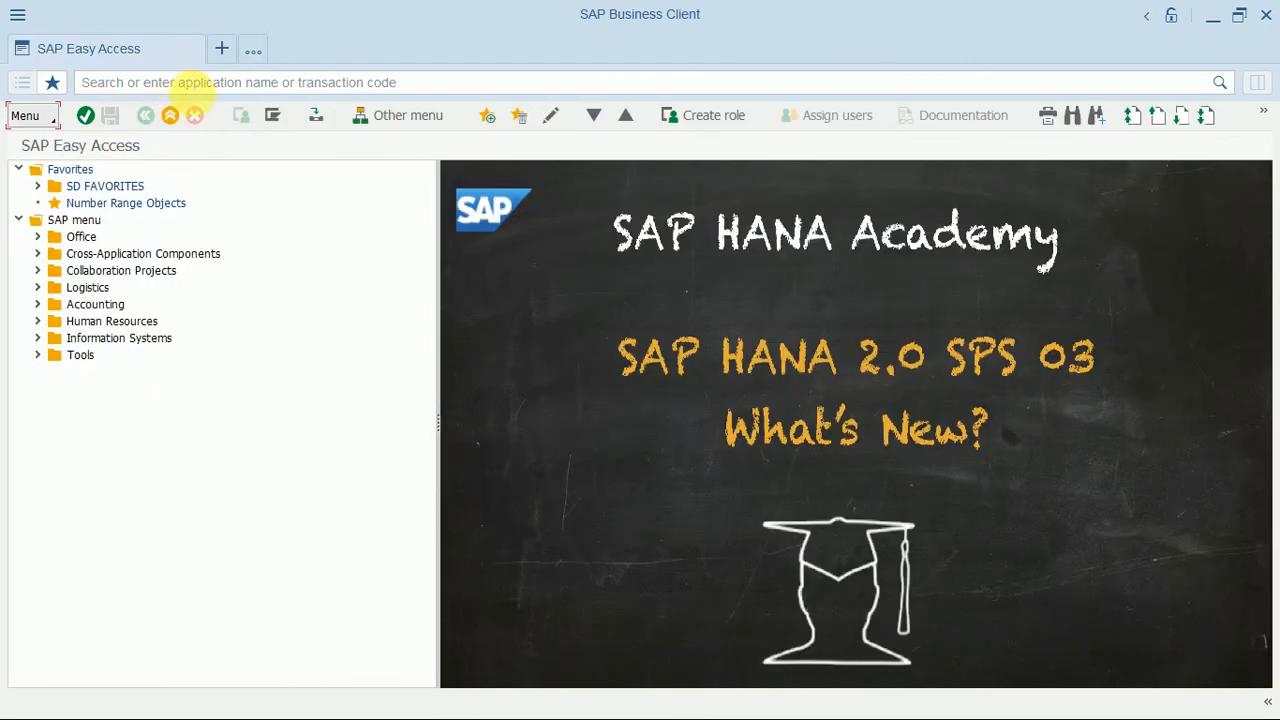
{"action": "type", "text": "ME47"}
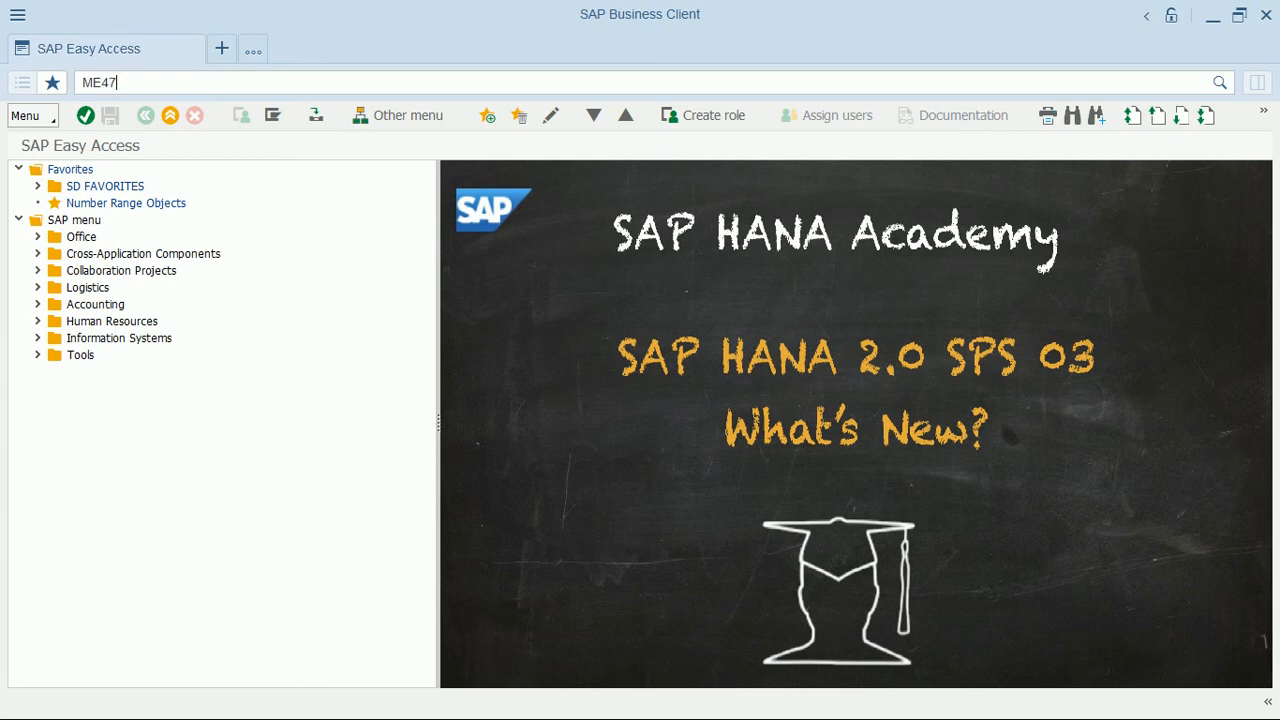
{"action": "key", "text": "Return"}
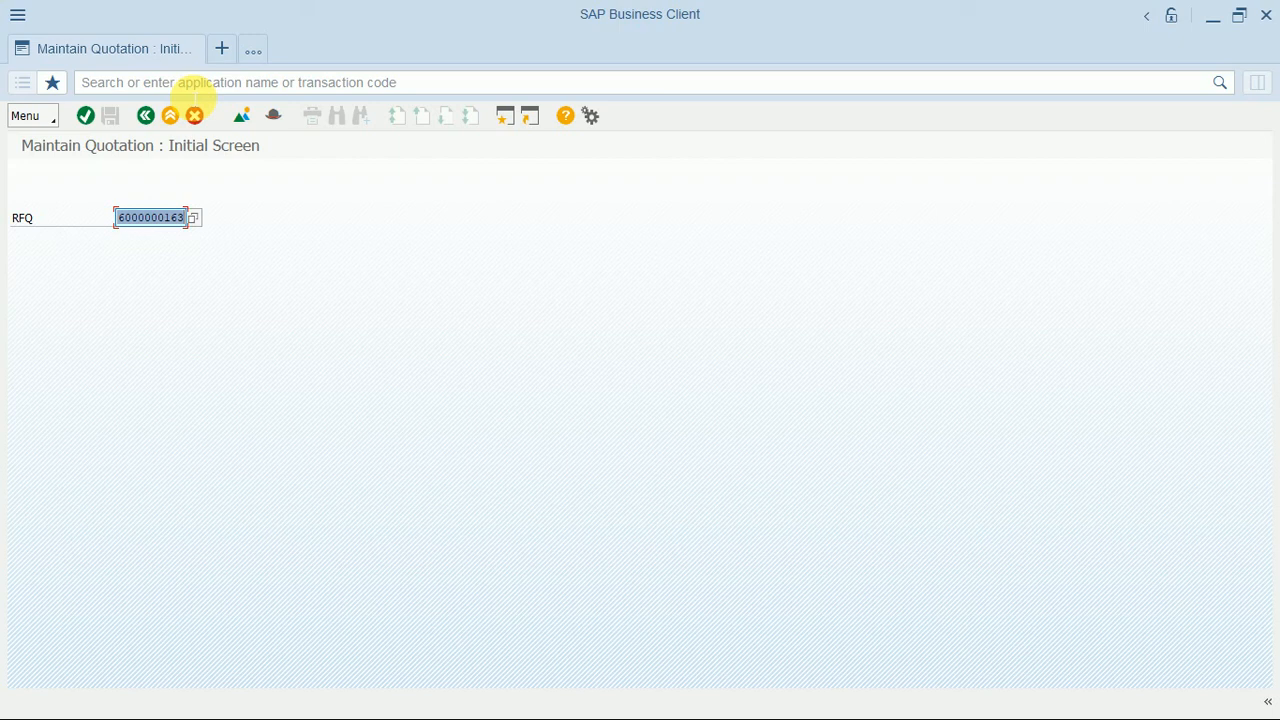
Open the RFQ's quotation item overview and copy the RFQ number from the header.
{"action": "key", "text": "Return"}
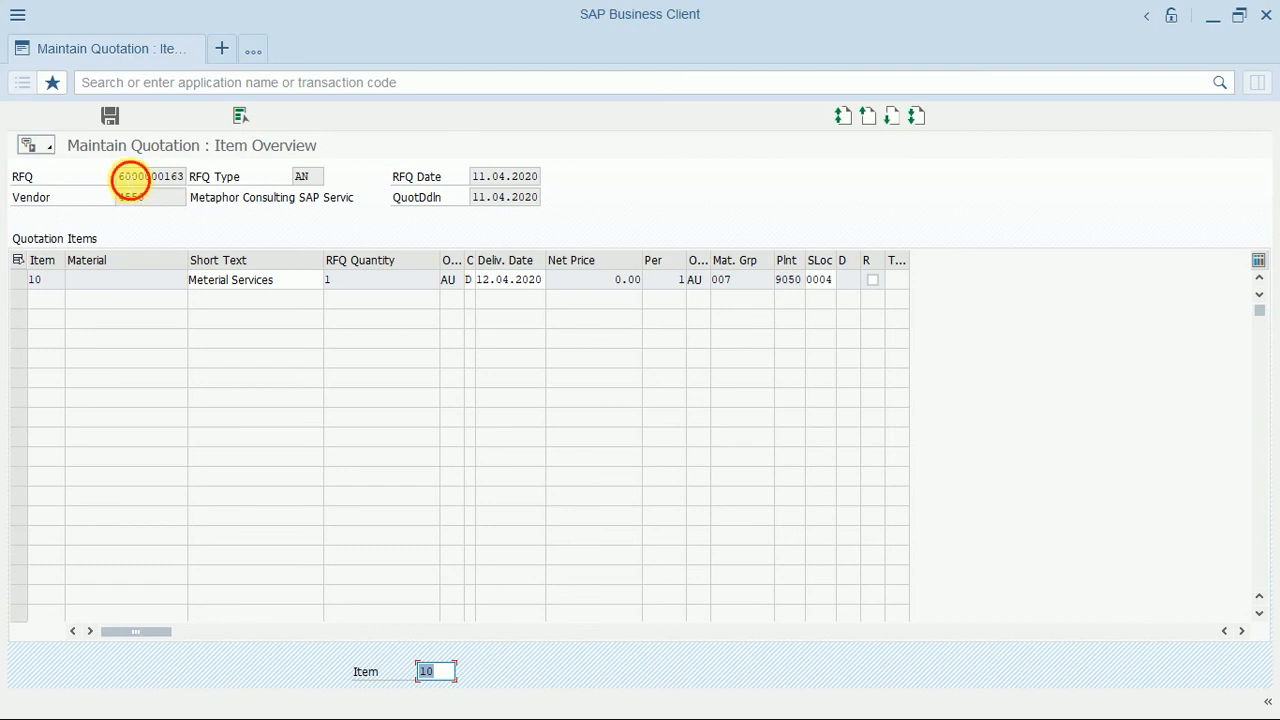
{"action": "left_click_drag", "start_coordinate": [120, 176], "coordinate": [186, 177]}
{"action": "key", "text": "ctrl+c"}
{"action": "left_click", "coordinate": [195, 184]}
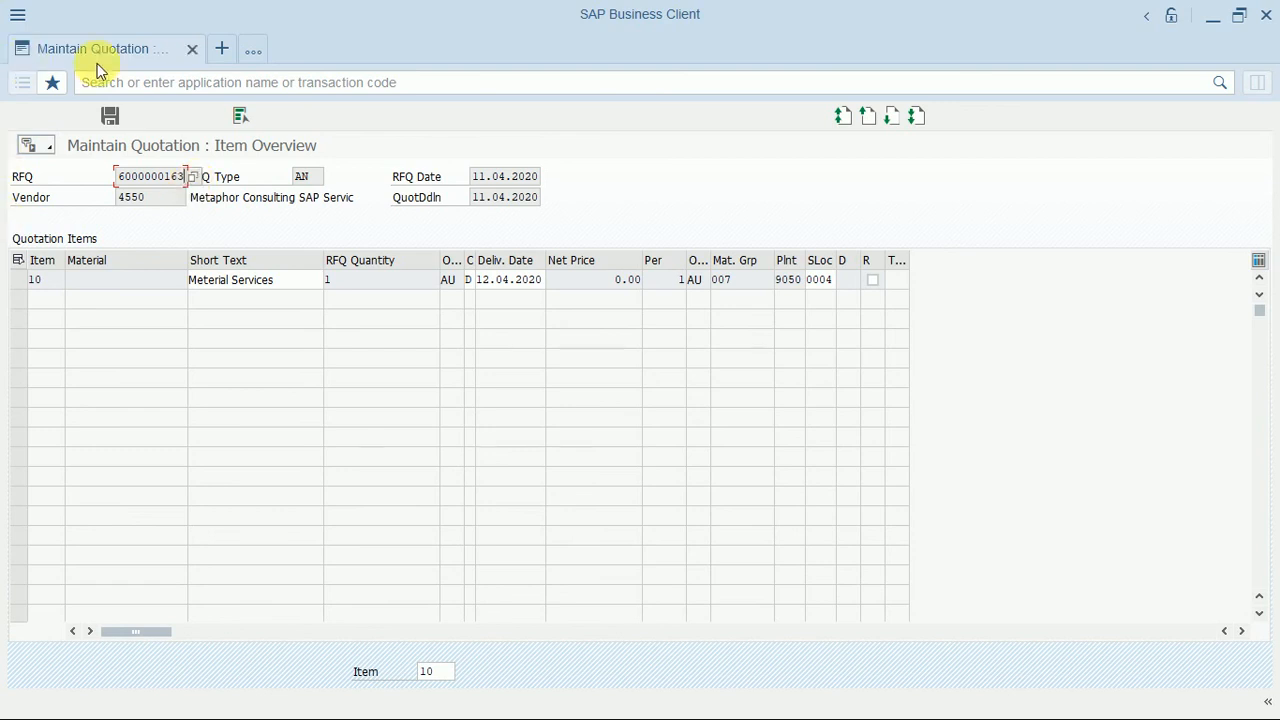
Open purchase order creation in a new session with transaction ME21N.
{"action": "left_click", "coordinate": [222, 52]}
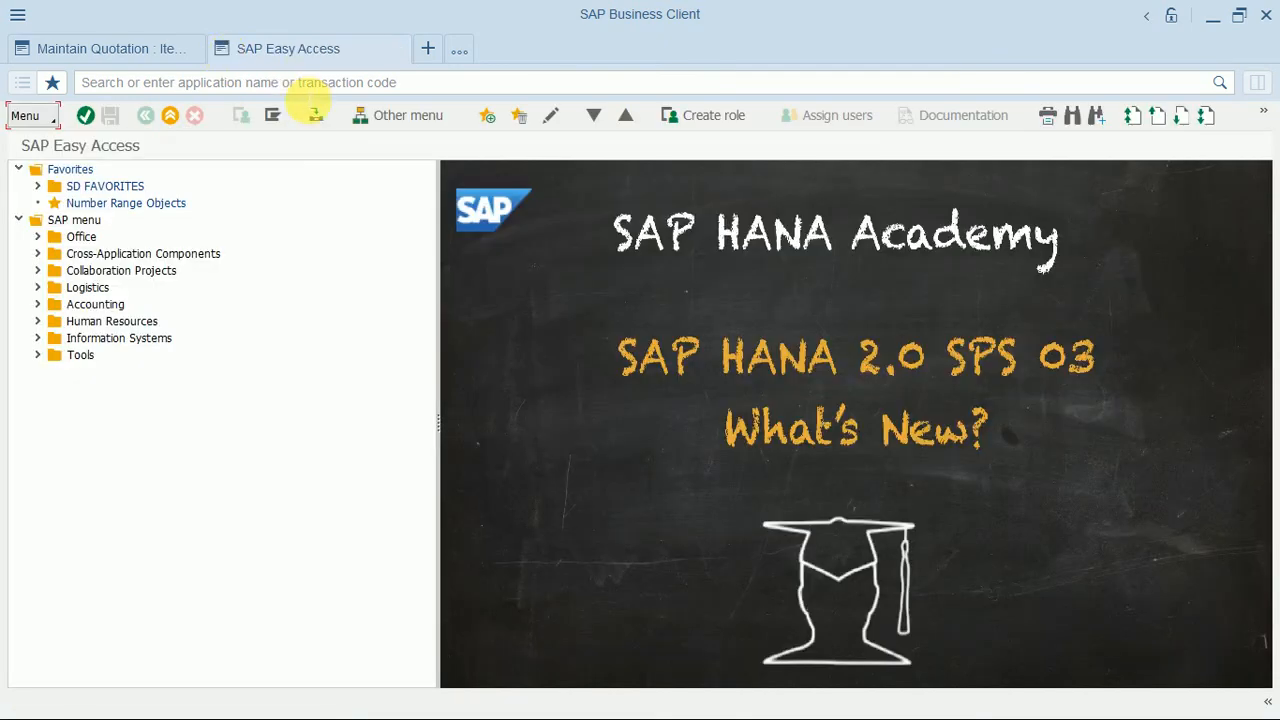
{"action": "left_click", "coordinate": [310, 84]}
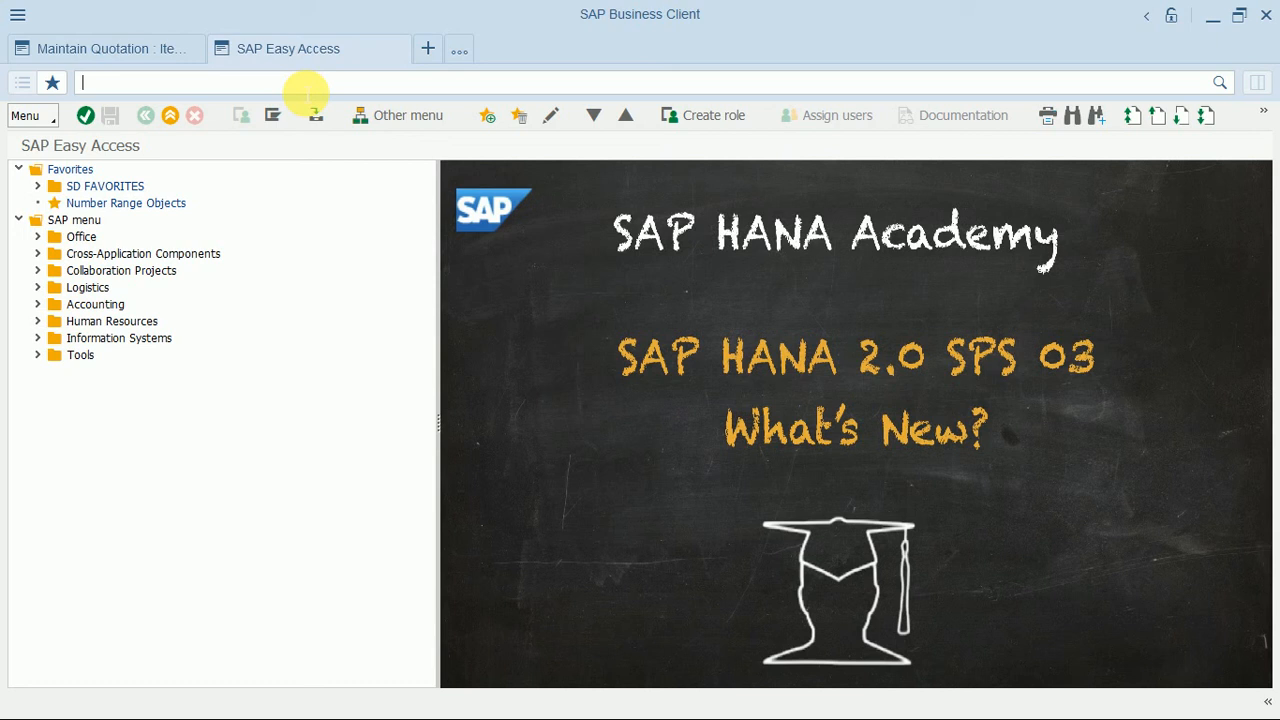
{"action": "type", "text": "ME21"}
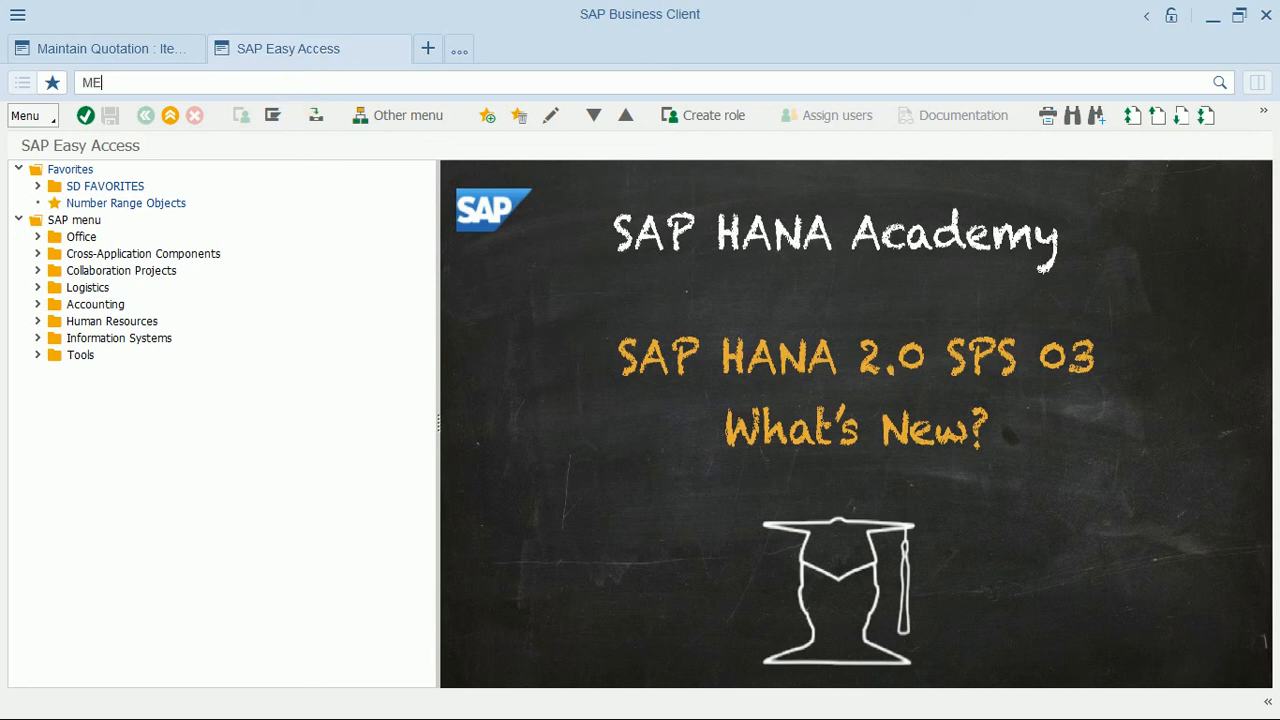
{"action": "type", "text": "N"}
{"action": "key", "text": "Return"}
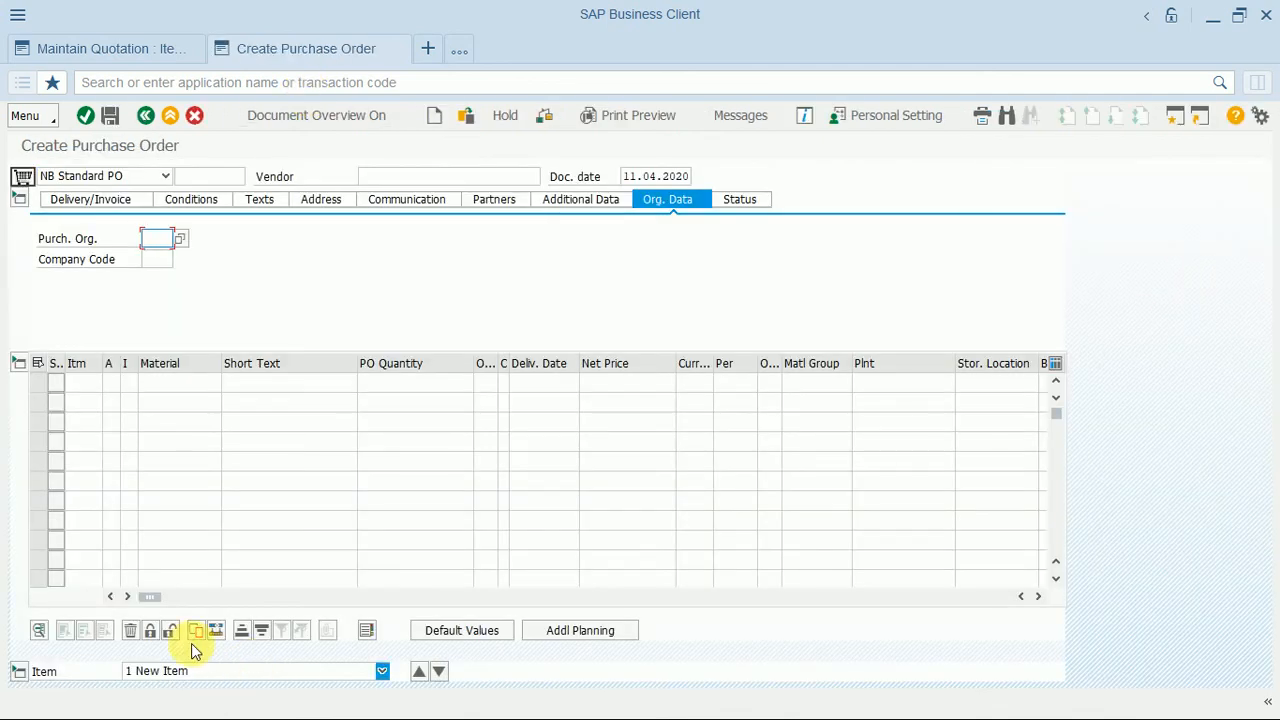
Reference the copied RFQ number in the first item row to adopt its data into the purchase order.
{"action": "left_click_drag", "start_coordinate": [149, 597], "coordinate": [609, 595]}
{"action": "left_click", "coordinate": [646, 388]}
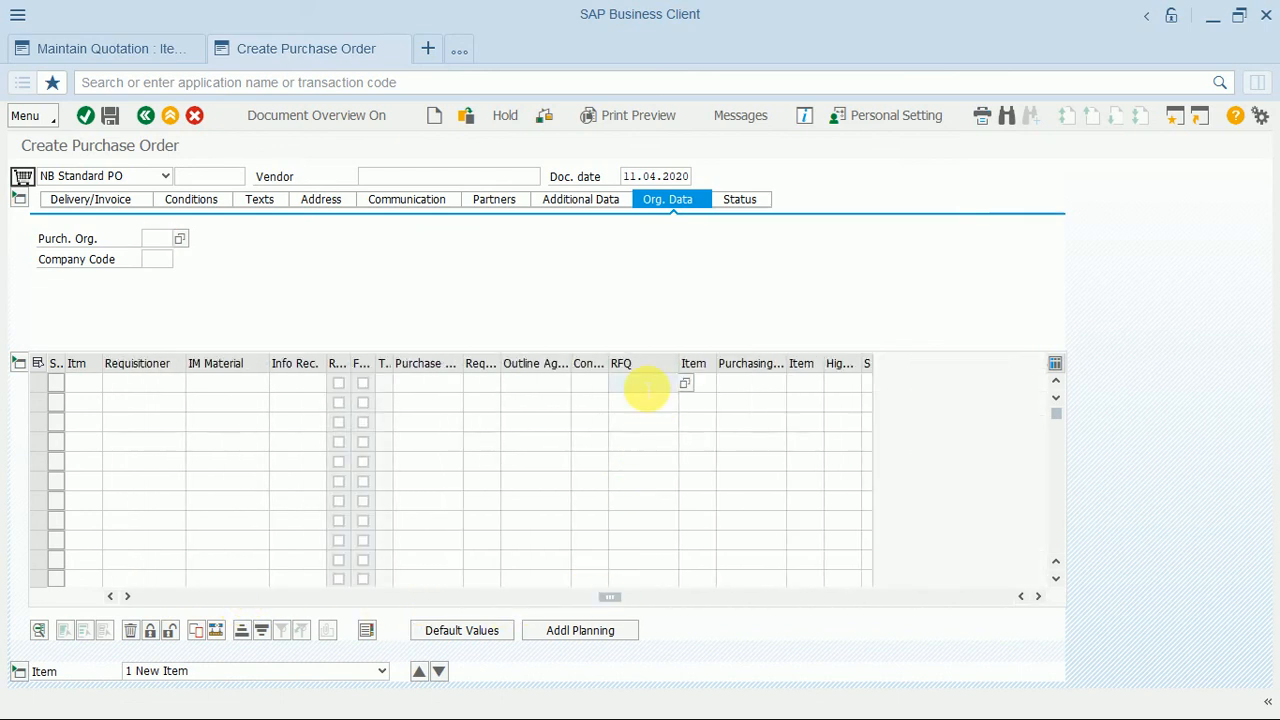
{"action": "key", "text": "ctrl+v"}
{"action": "key", "text": "Return"}
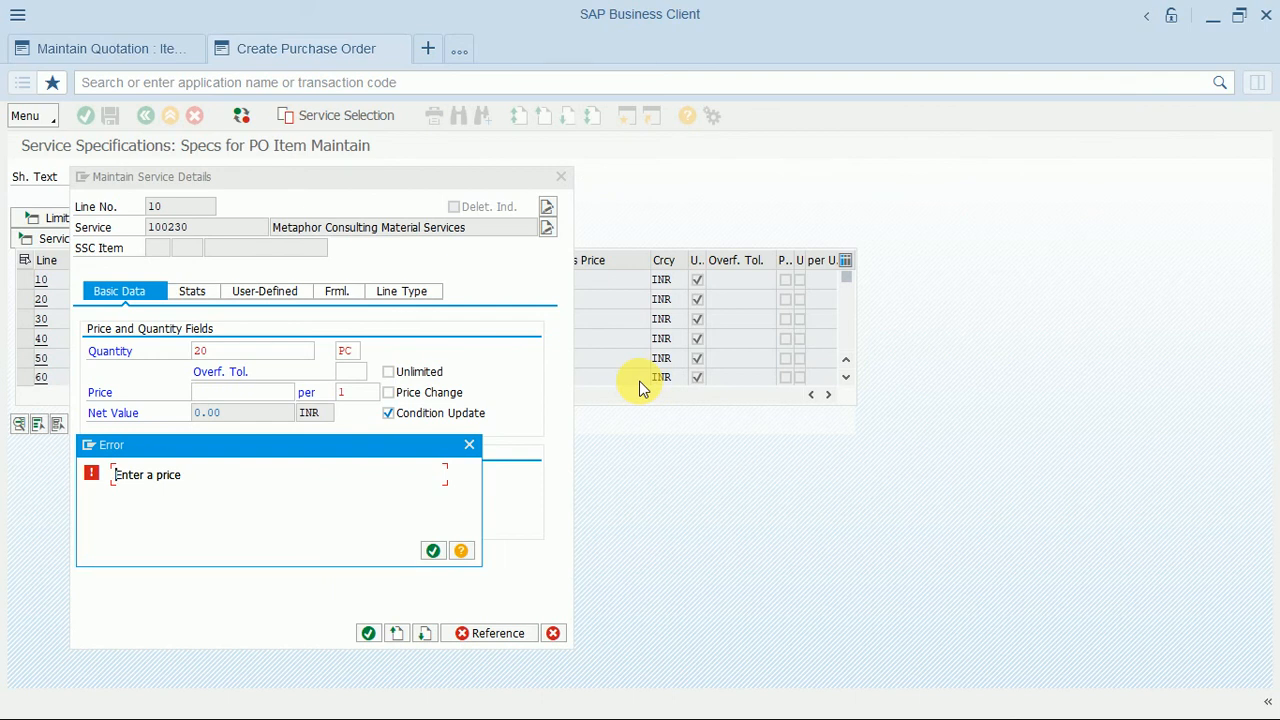
Set the price of the Metaphor Consulting Material Services line to 100 and accept the service details.
{"action": "left_click", "coordinate": [432, 550]}
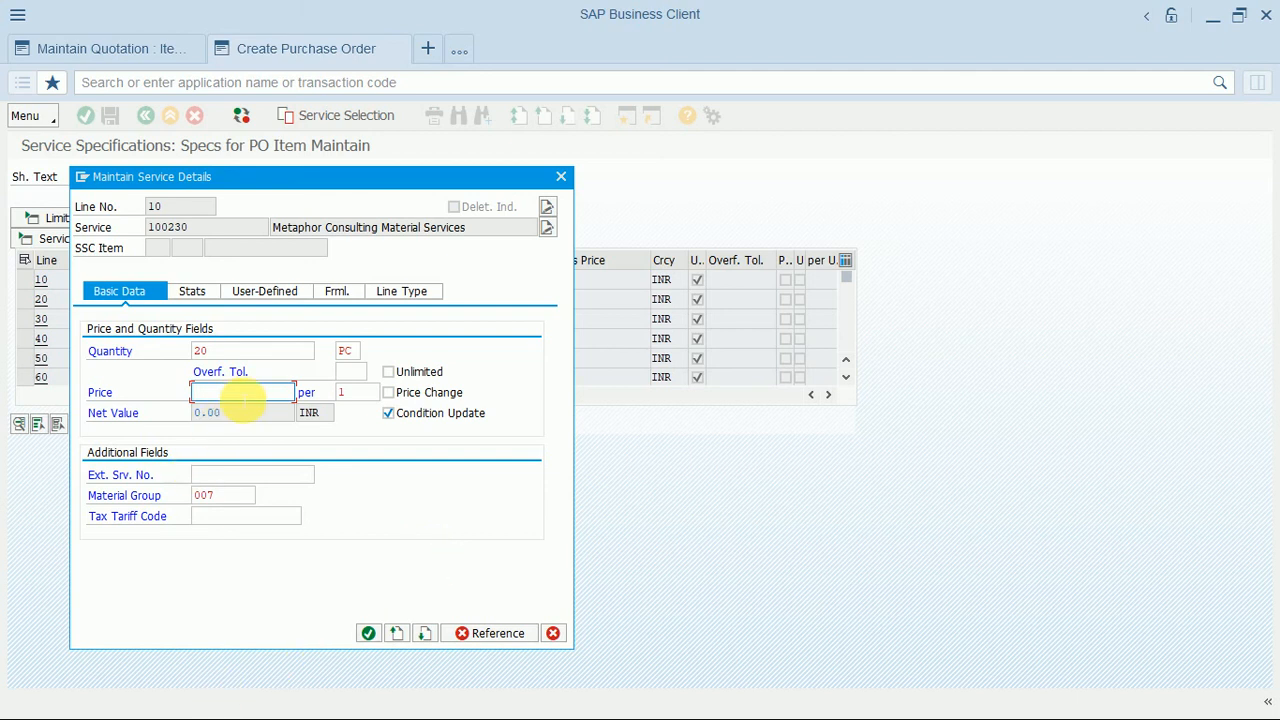
{"action": "type", "text": "120"}
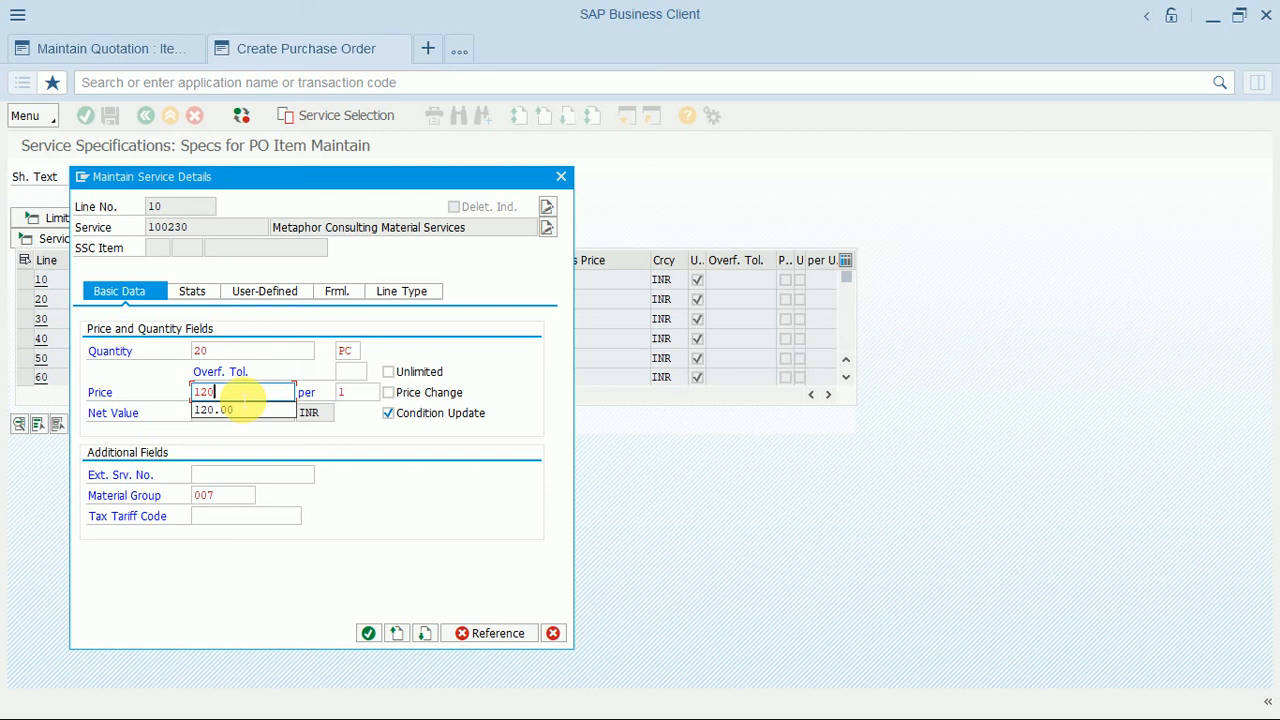
{"action": "key", "text": "BackSpace"}
{"action": "key", "text": "BackSpace"}
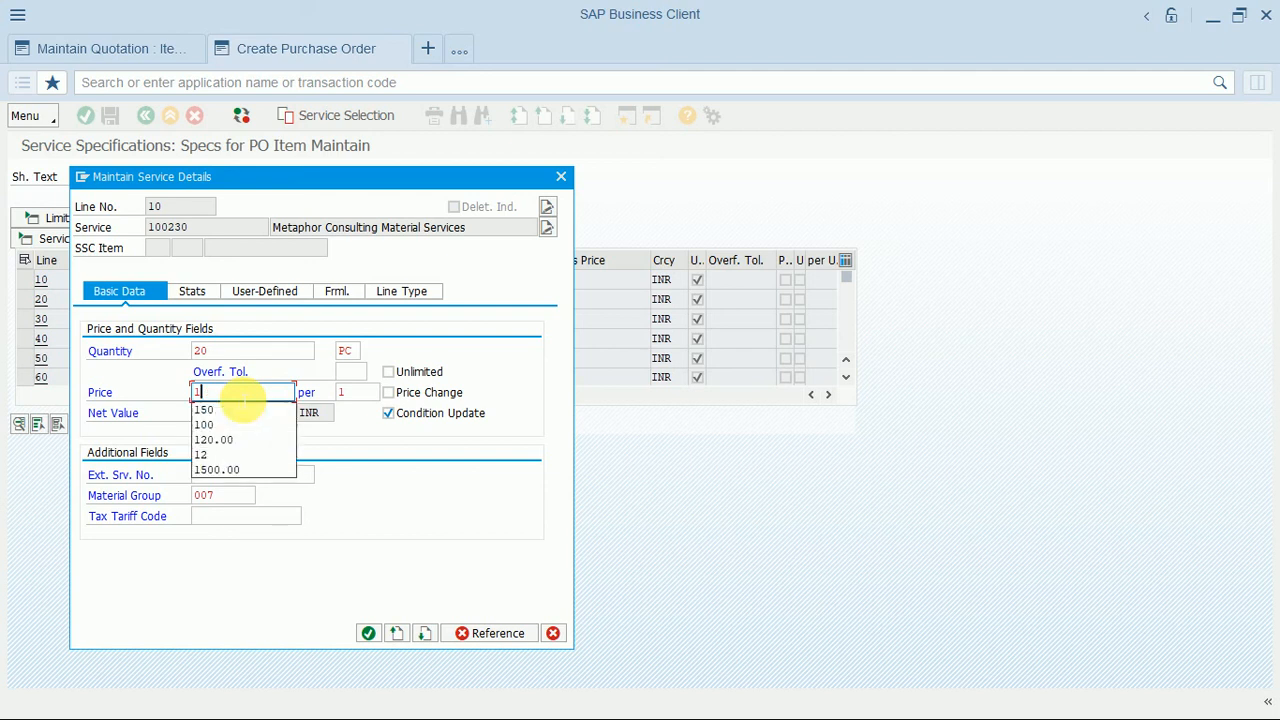
{"action": "type", "text": "00"}
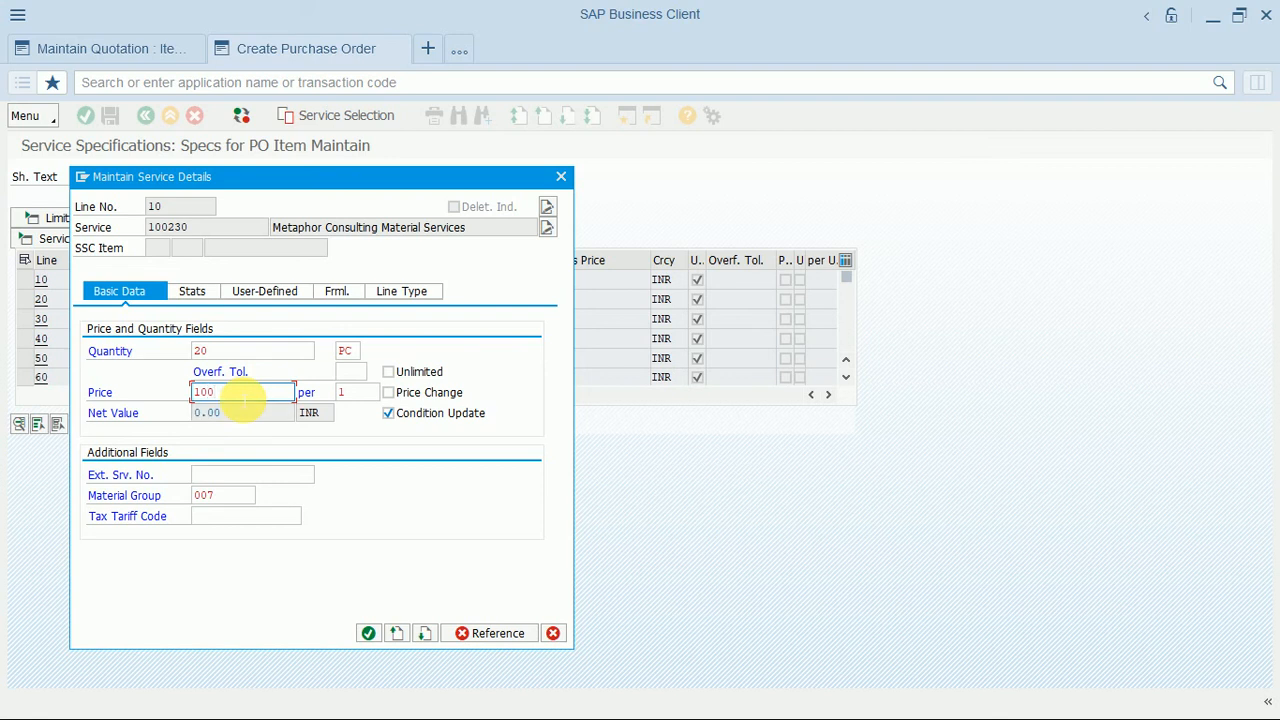
{"action": "left_click", "coordinate": [368, 633]}
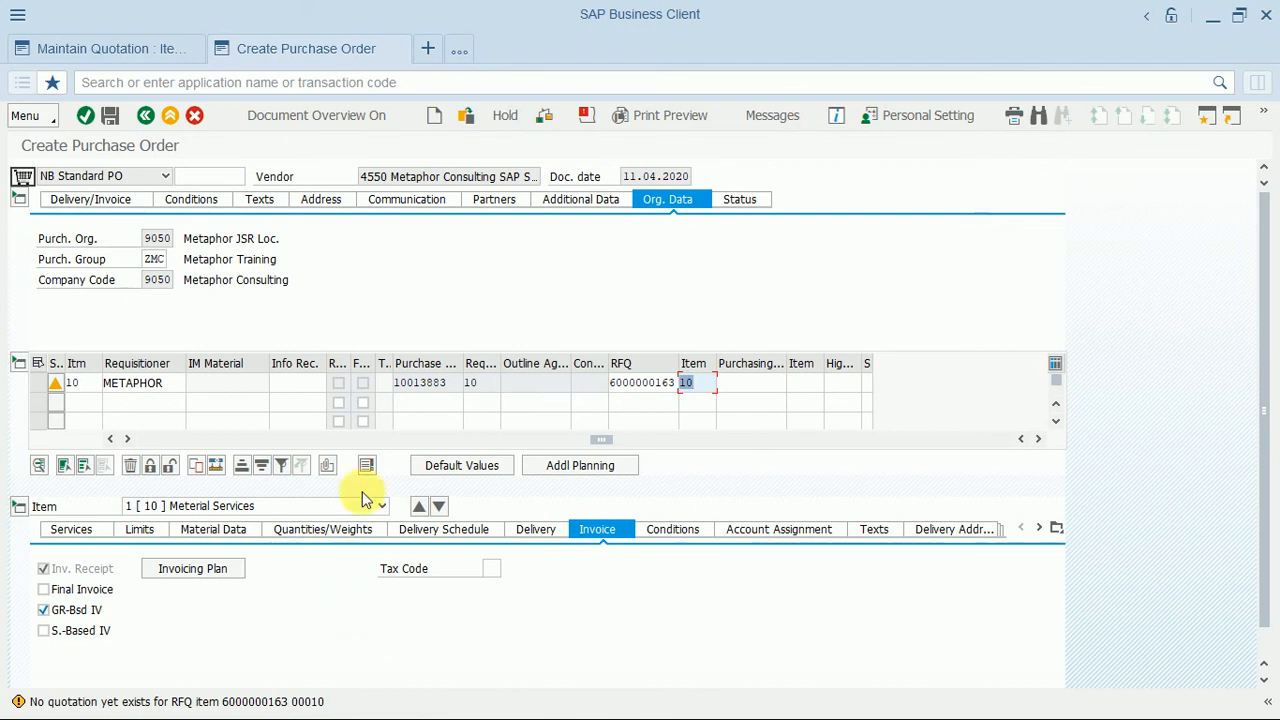
Check and save the purchase order, returning to the start screen.
{"action": "left_click", "coordinate": [541, 117]}
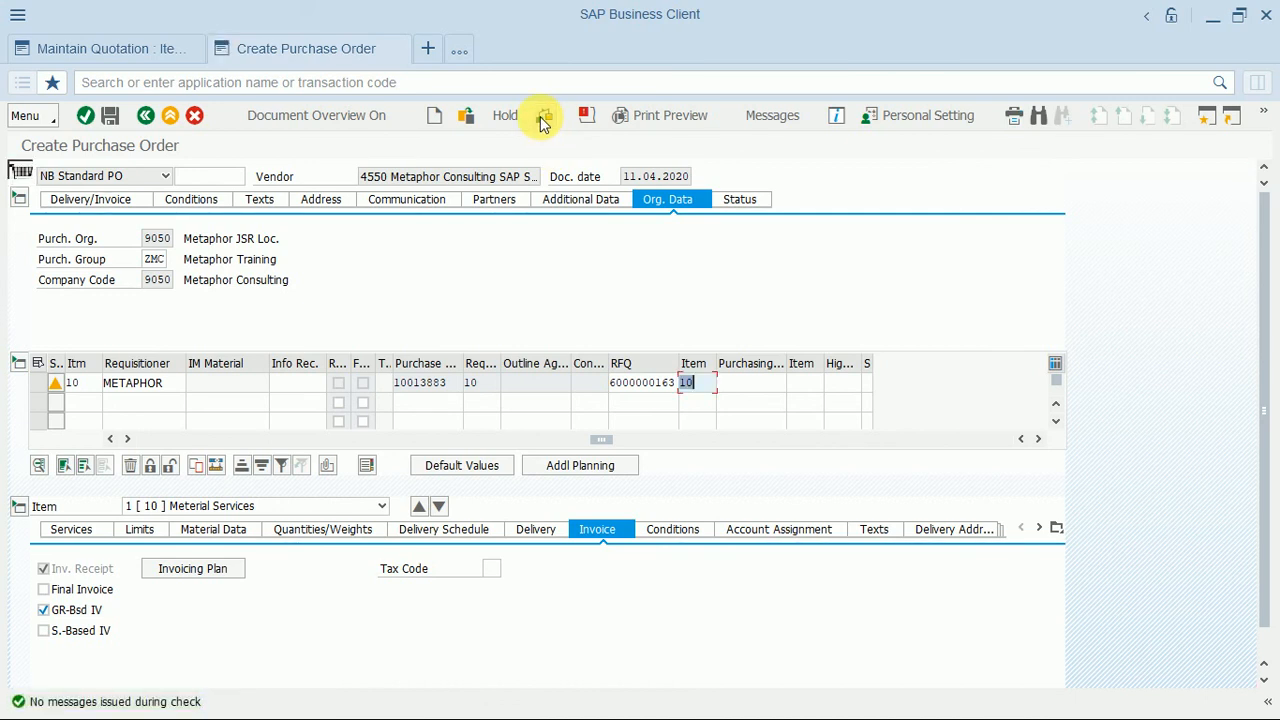
{"action": "left_click", "coordinate": [112, 118]}
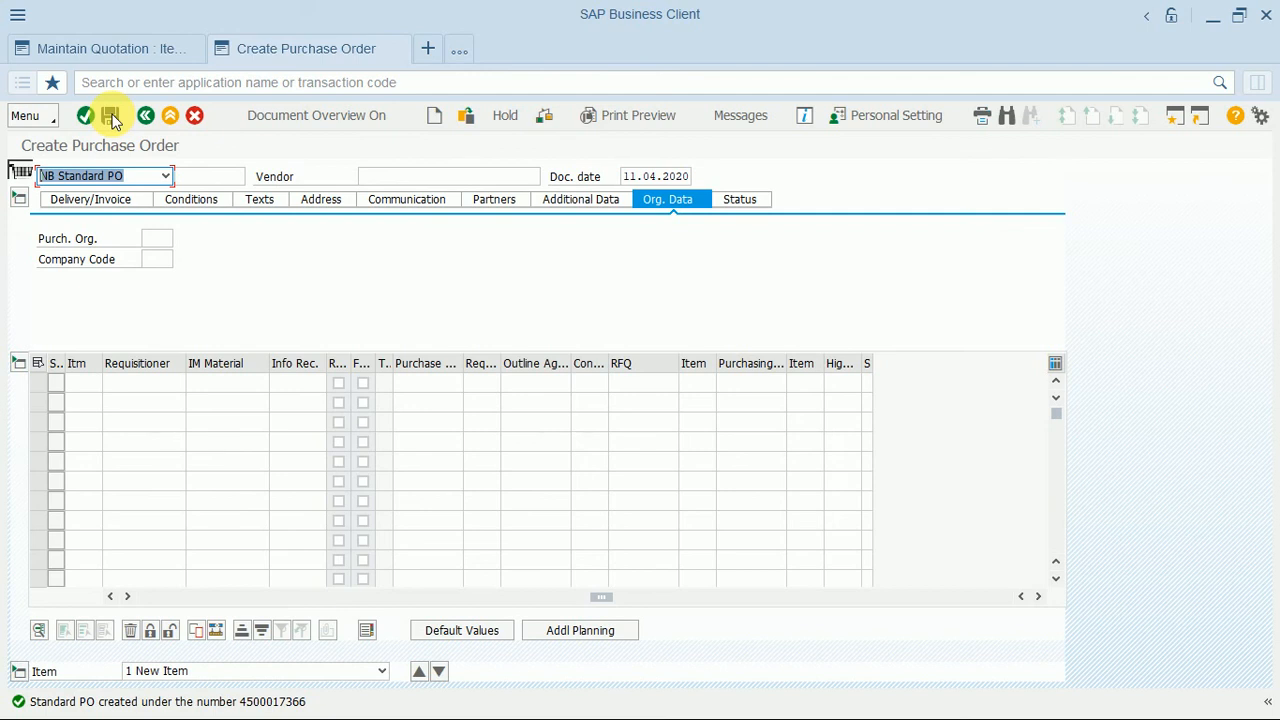
{"action": "left_click", "coordinate": [171, 119]}
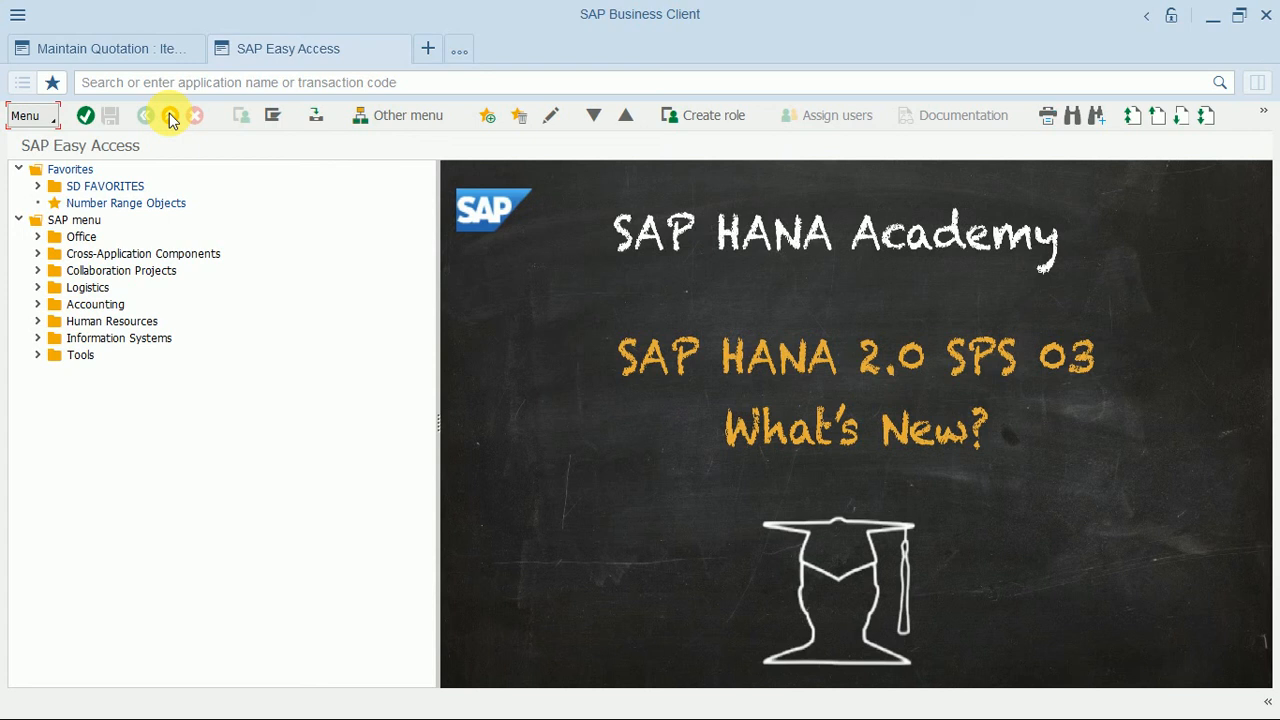
Display the saved purchase order with transaction ME23N and copy its number.
{"action": "left_click", "coordinate": [265, 88]}
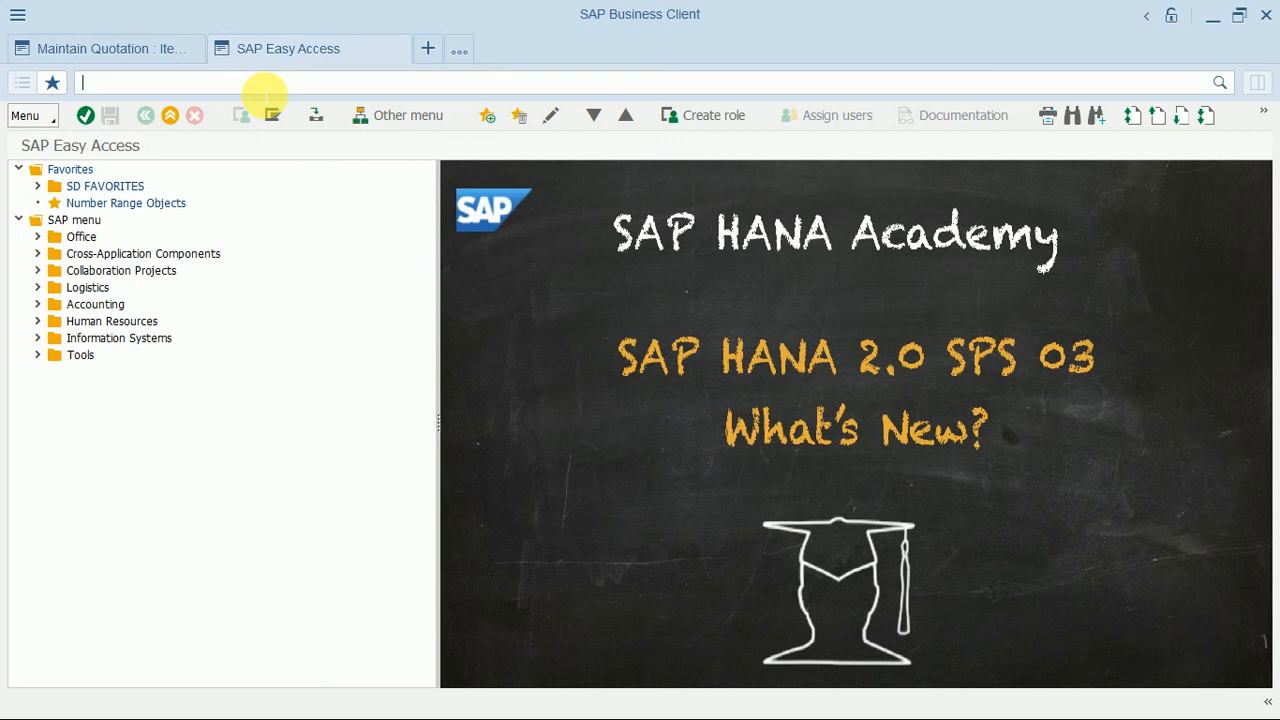
{"action": "type", "text": "ME"}
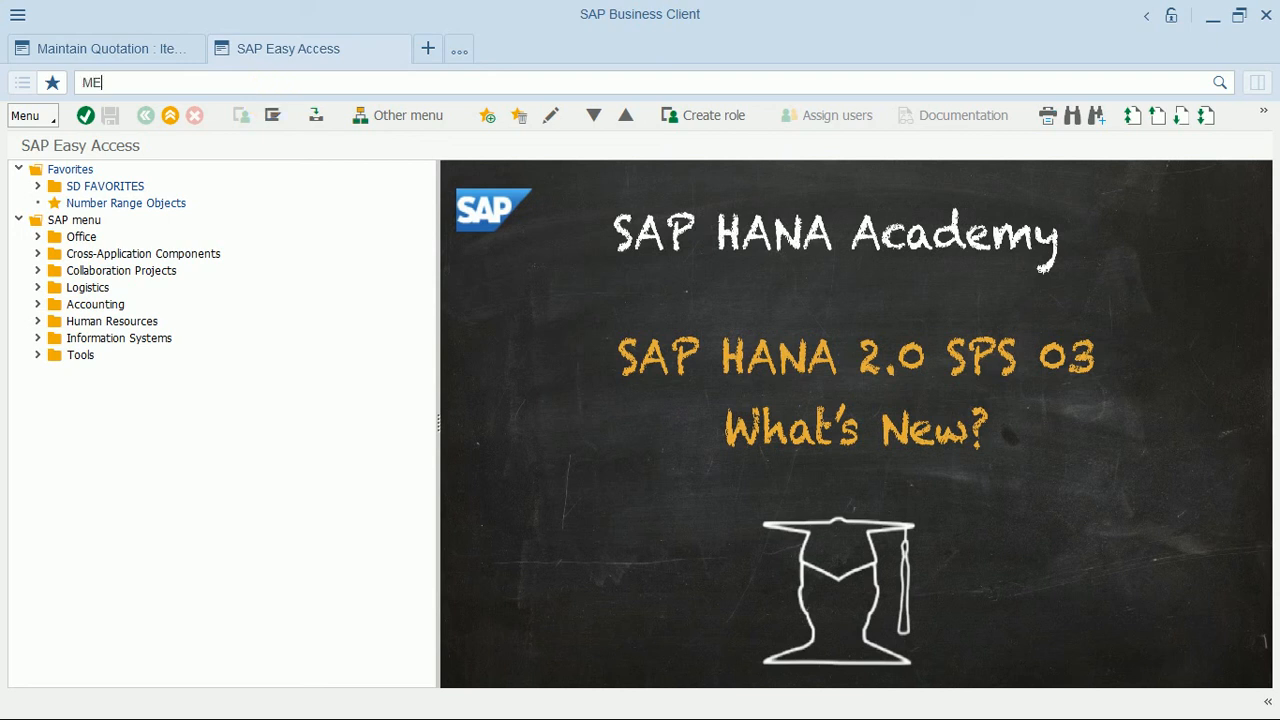
{"action": "type", "text": "23N"}
{"action": "key", "text": "Return"}
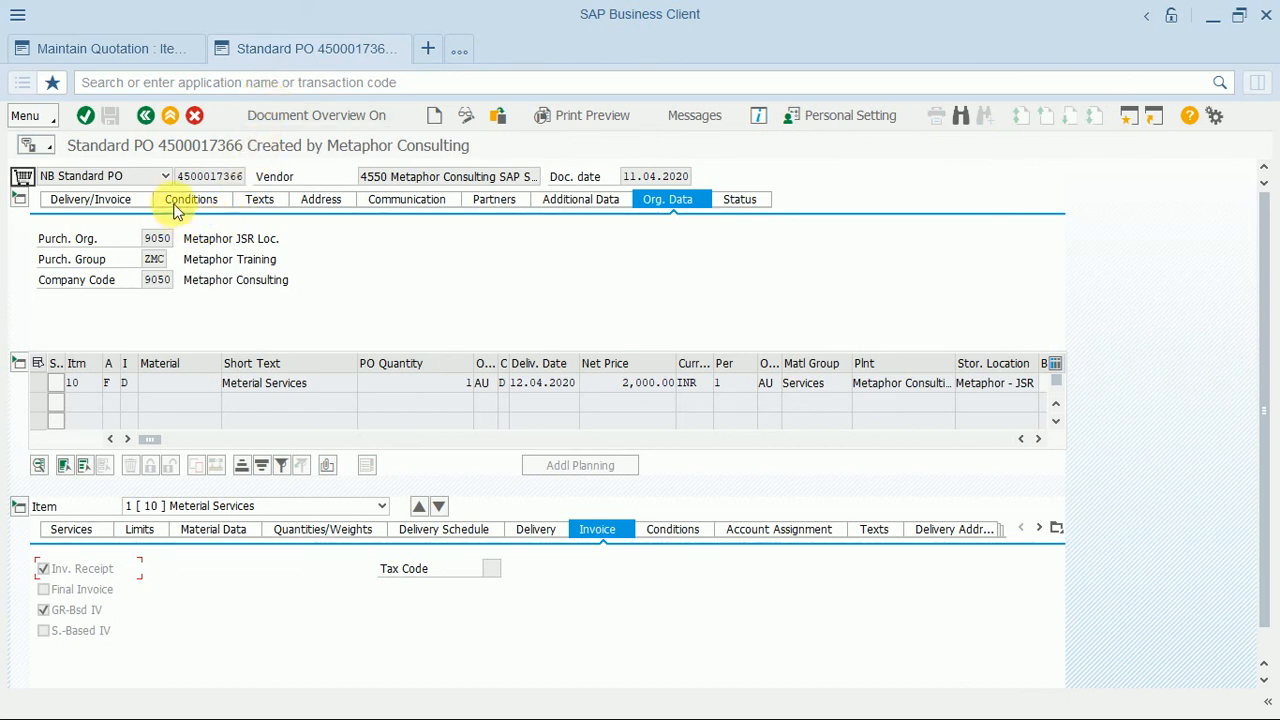
{"action": "left_click_drag", "start_coordinate": [178, 178], "coordinate": [246, 181]}
{"action": "key", "text": "ctrl+c"}
{"action": "left_click", "coordinate": [246, 181]}
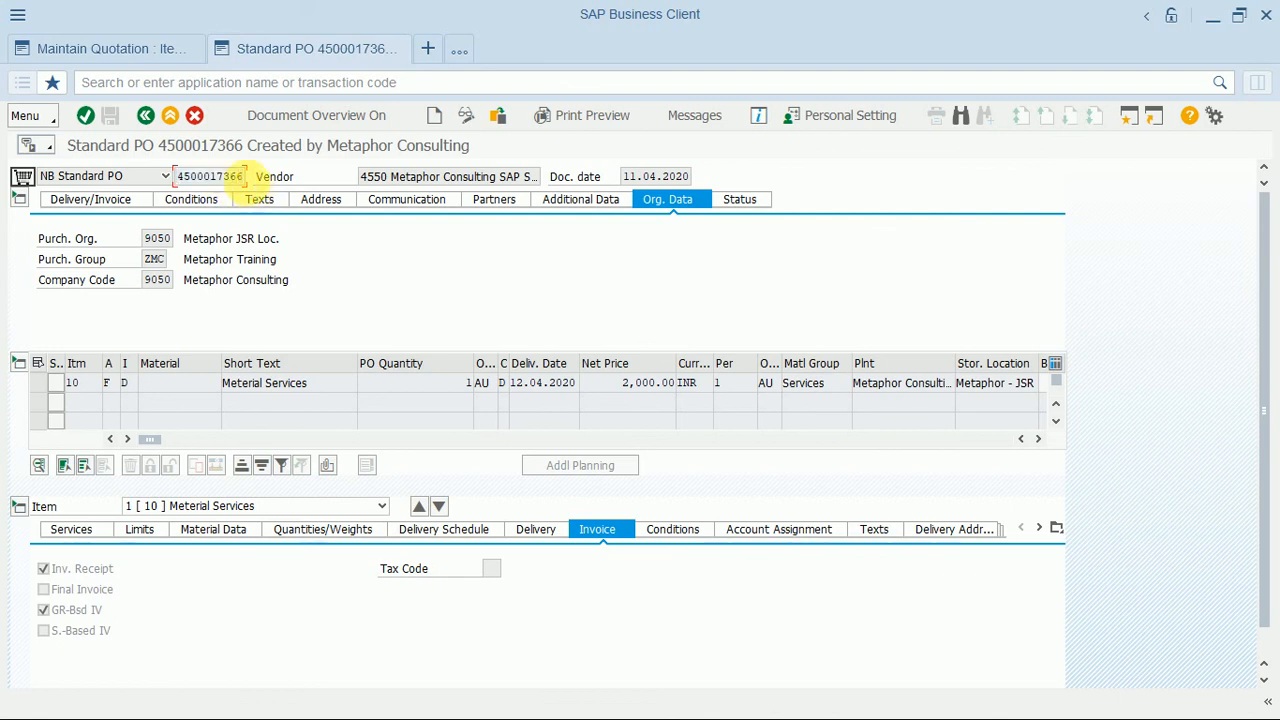
Open service entry sheet maintenance in a new session with transaction ML81N.
{"action": "left_click", "coordinate": [428, 50]}
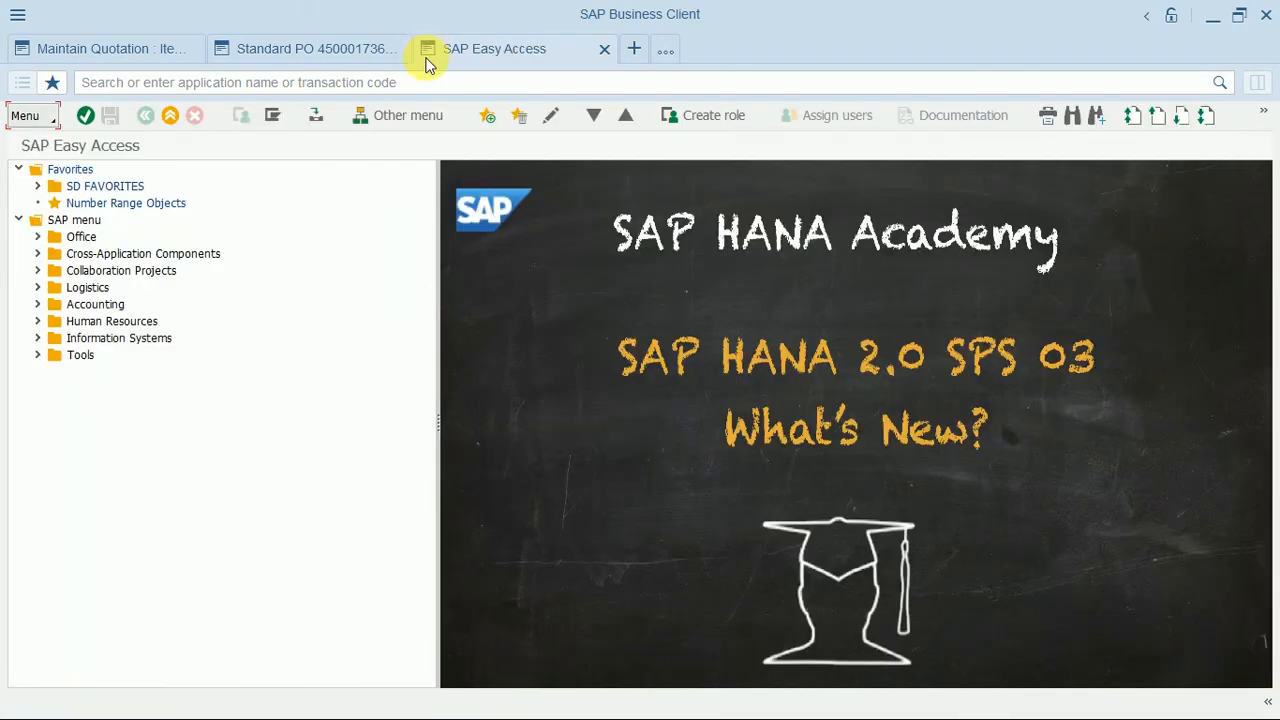
{"action": "left_click", "coordinate": [428, 86]}
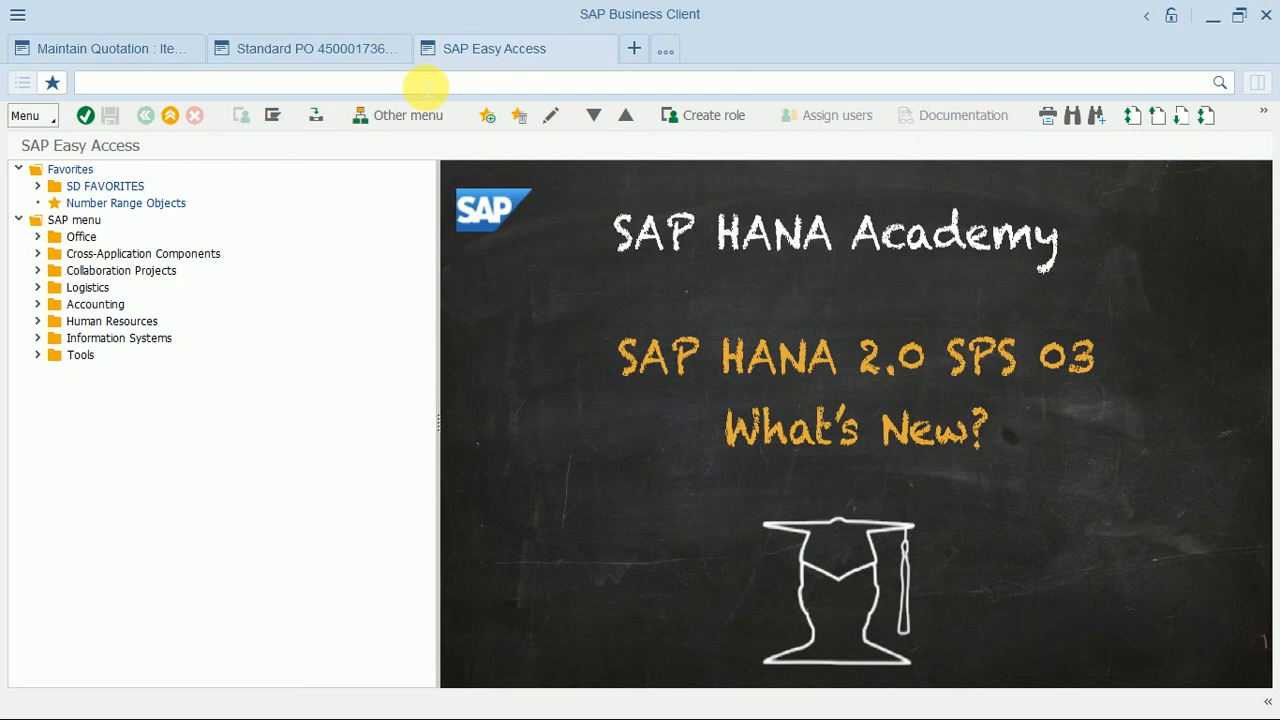
{"action": "type", "text": "ML81"}
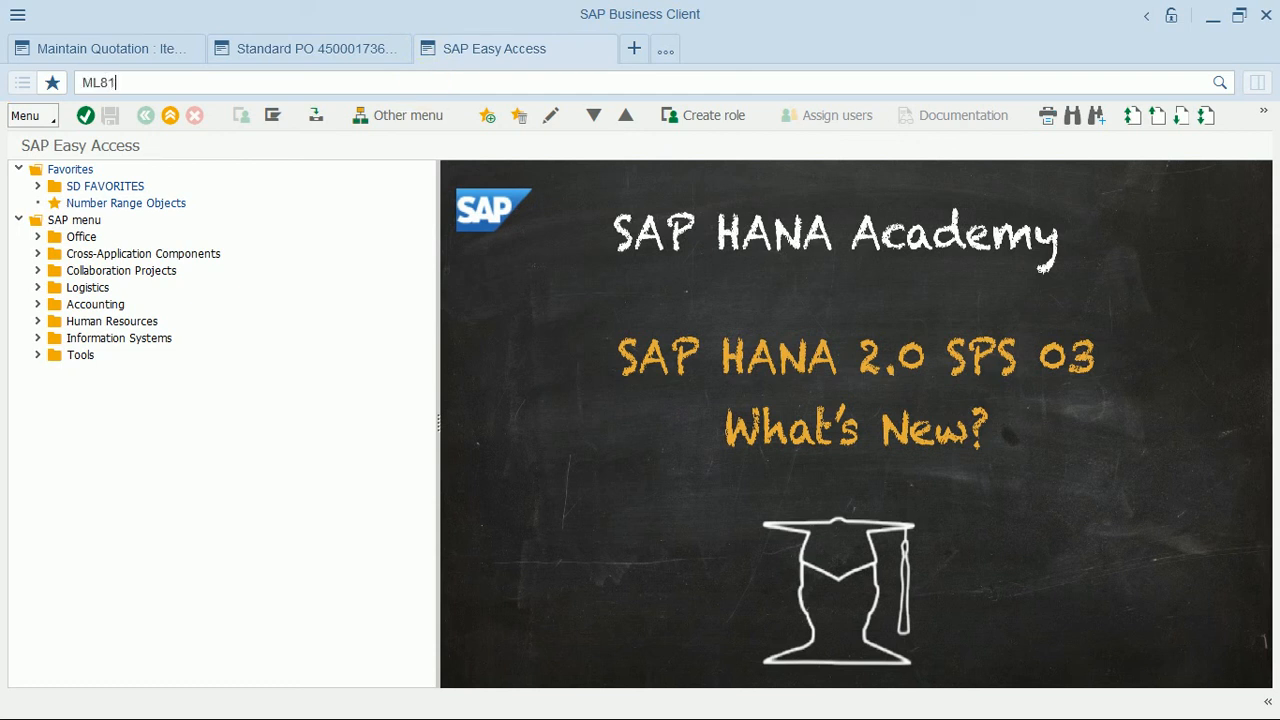
{"action": "type", "text": "N"}
{"action": "key", "text": "Return"}
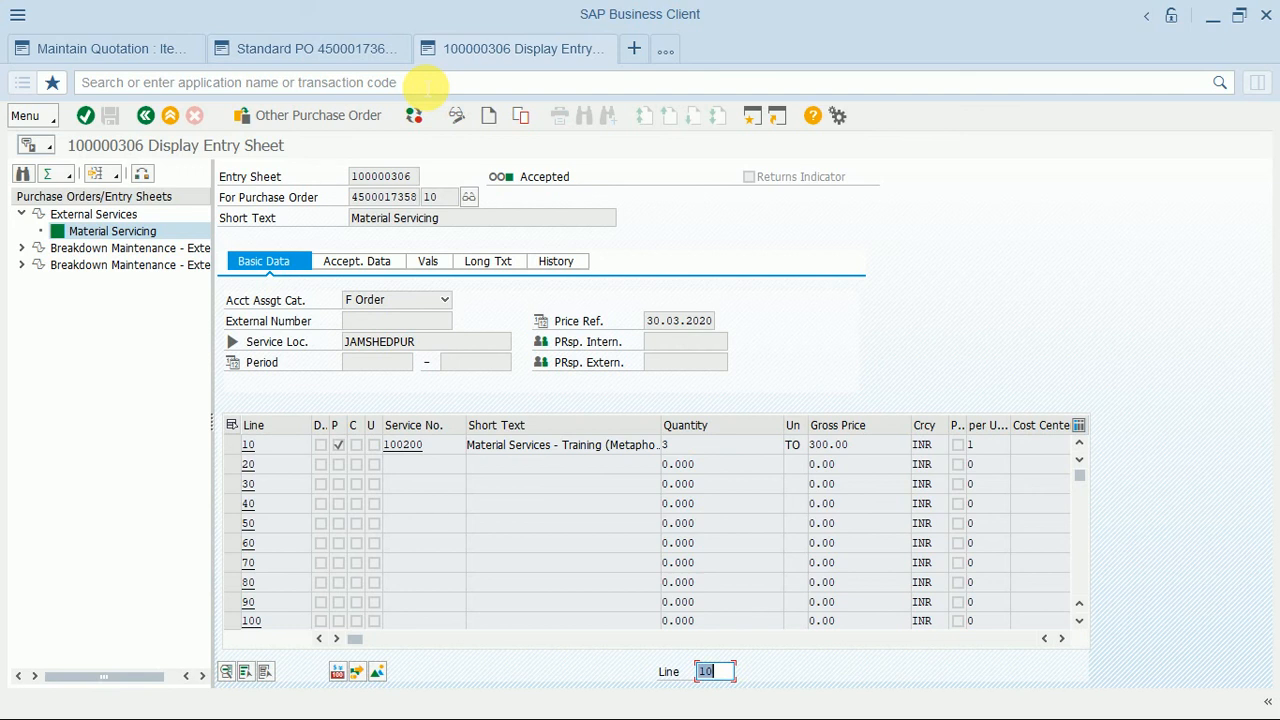
Select the copied purchase order number as the basis for the service entry.
{"action": "left_click", "coordinate": [360, 120]}
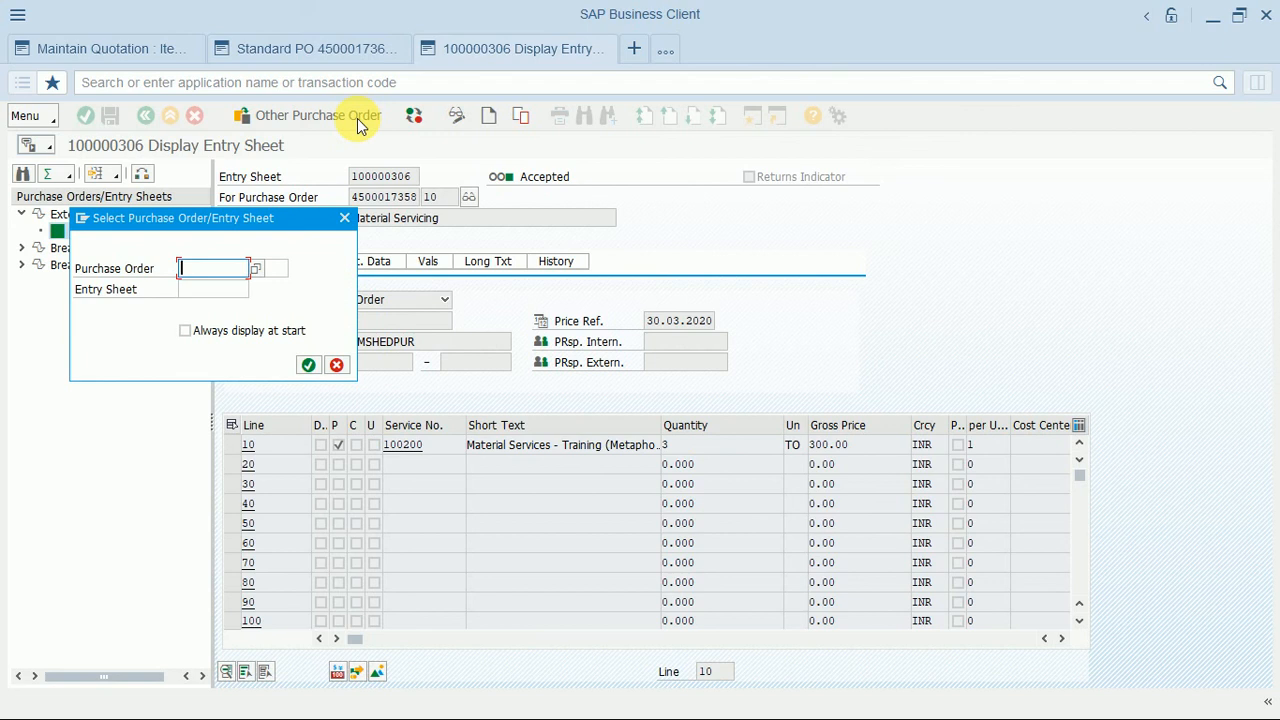
{"action": "key", "text": "ctrl+v"}
{"action": "key", "text": "Return"}
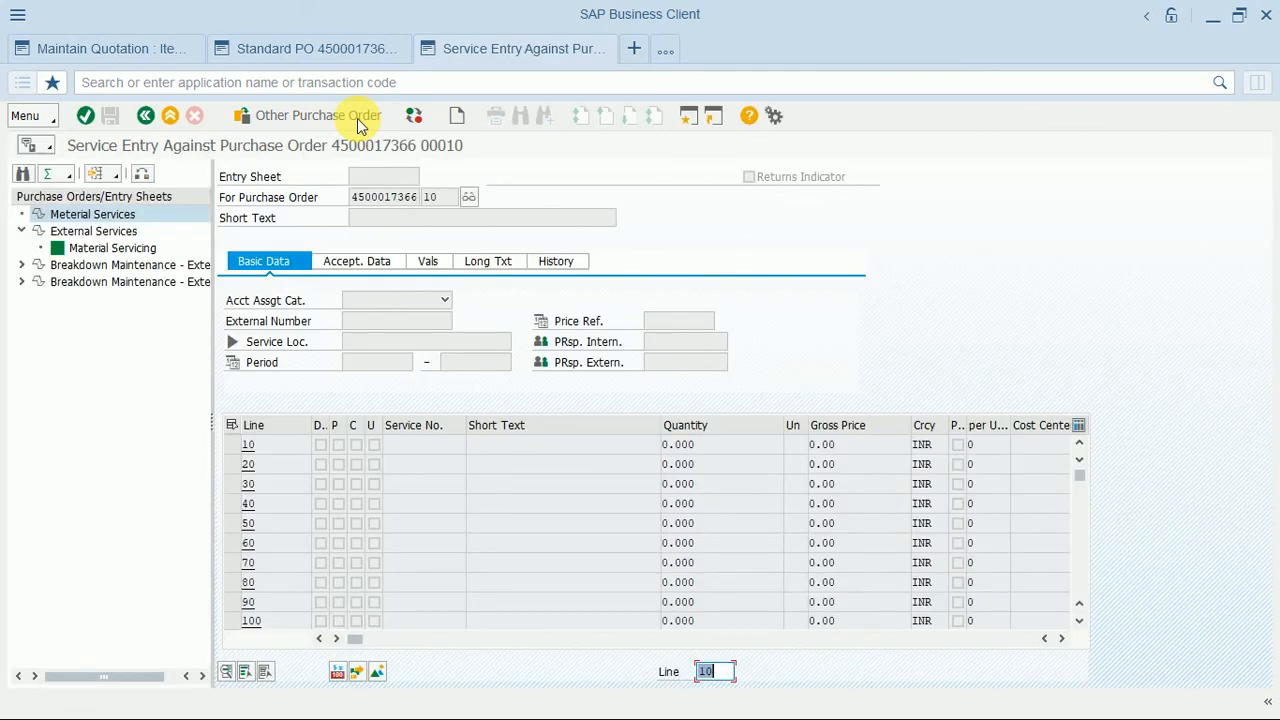
Create a new entry sheet for the purchase order with the short text Material Servicing.
{"action": "left_click", "coordinate": [456, 117]}
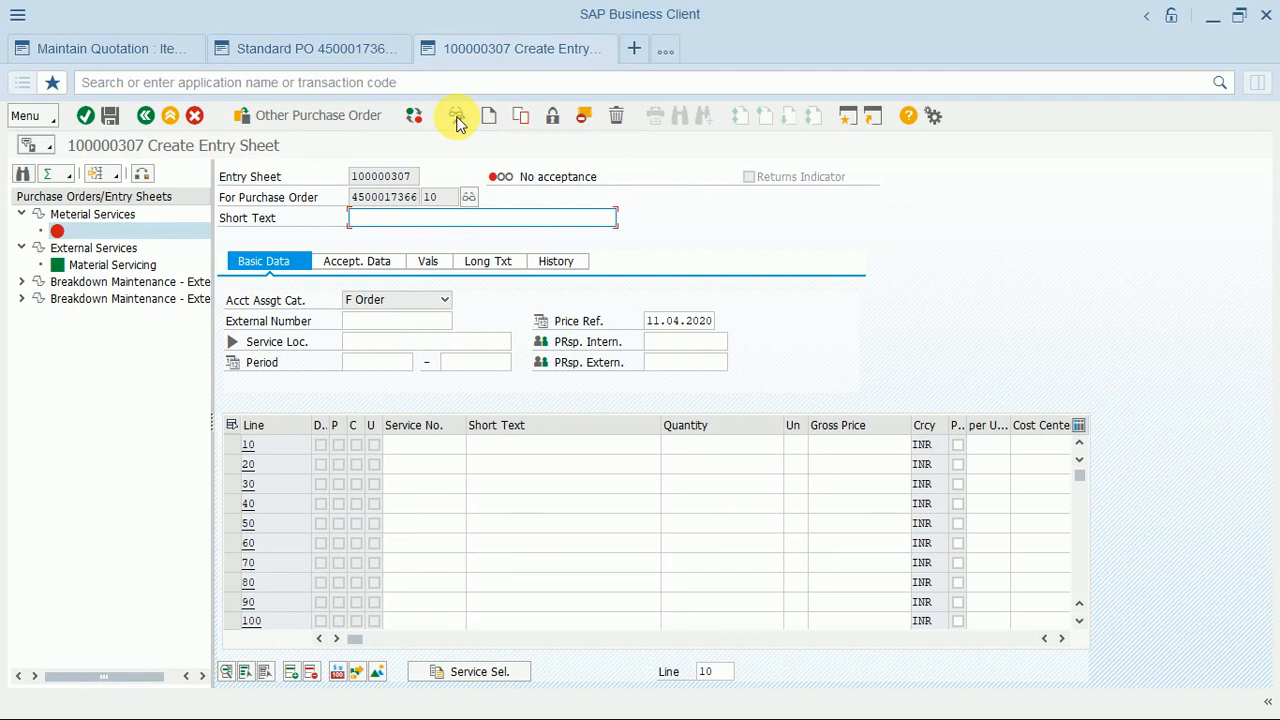
{"action": "type", "text": "mATER"}
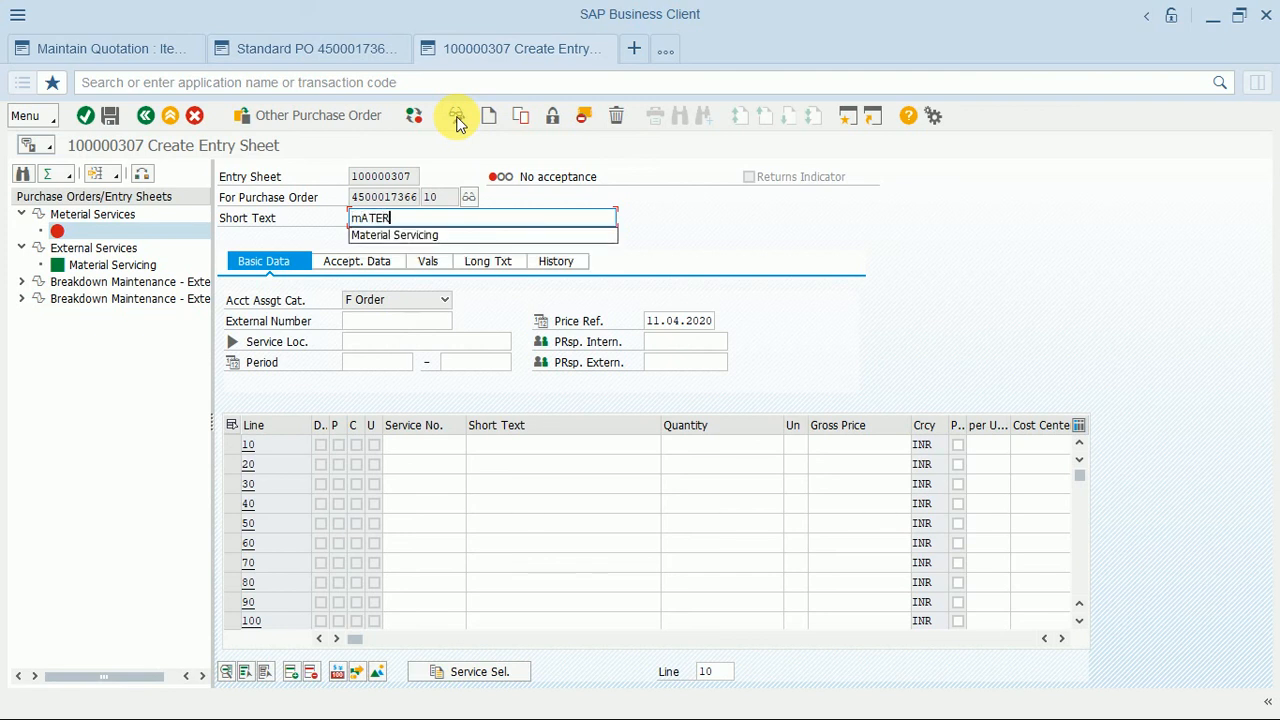
{"action": "left_click", "coordinate": [406, 236]}
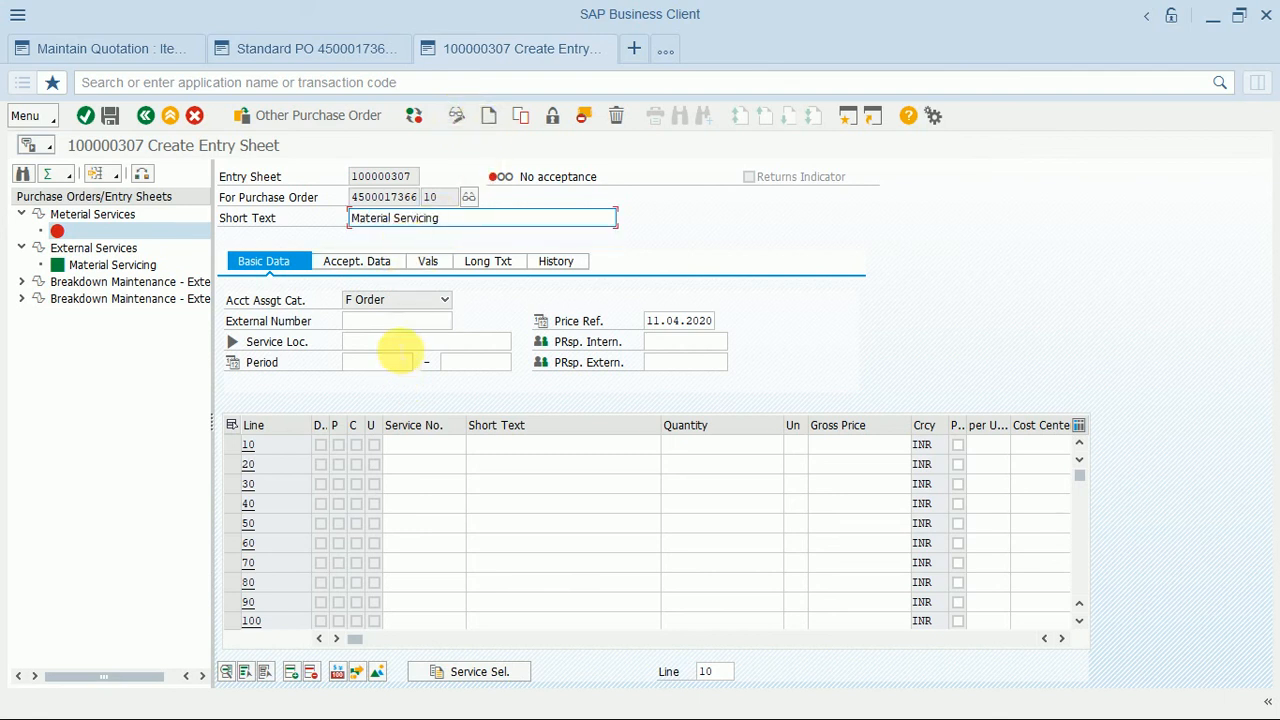
Set both the start and end dates of the entry sheet's service period to 11.04.2020.
{"action": "left_click", "coordinate": [396, 343]}
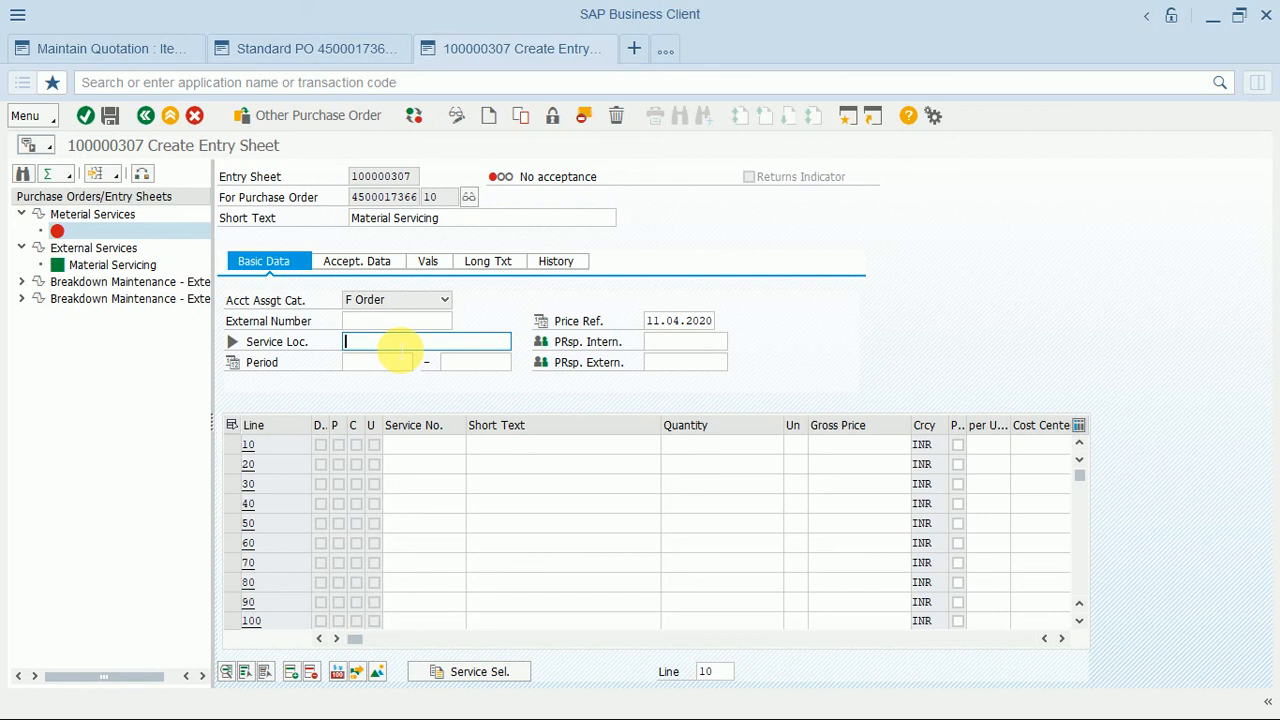
{"action": "left_click", "coordinate": [395, 364]}
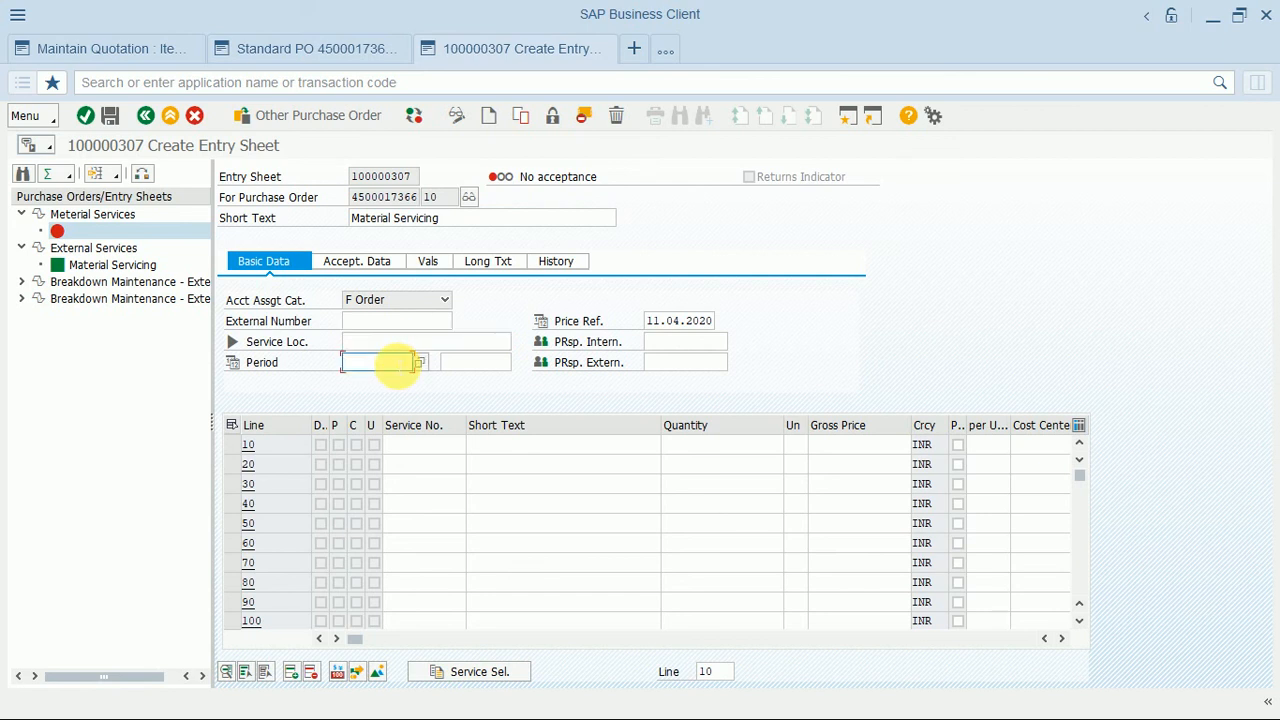
{"action": "key", "text": "F4"}
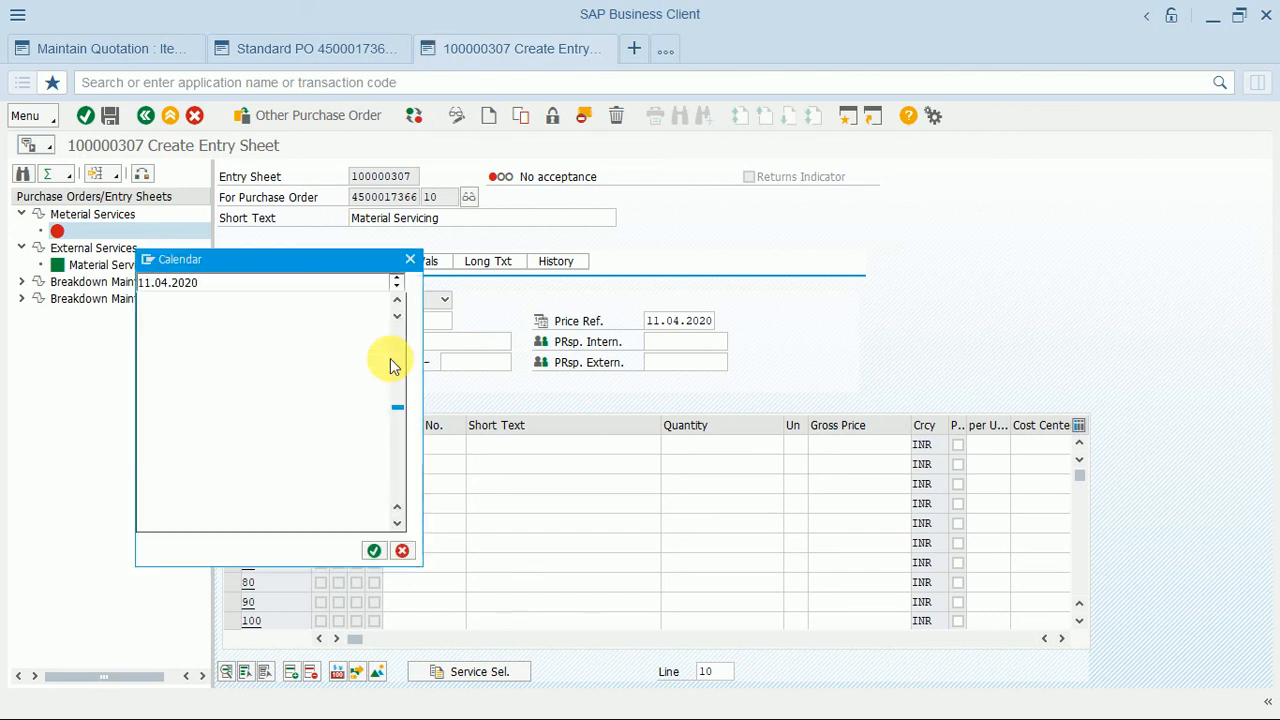
{"action": "left_click", "coordinate": [460, 368]}
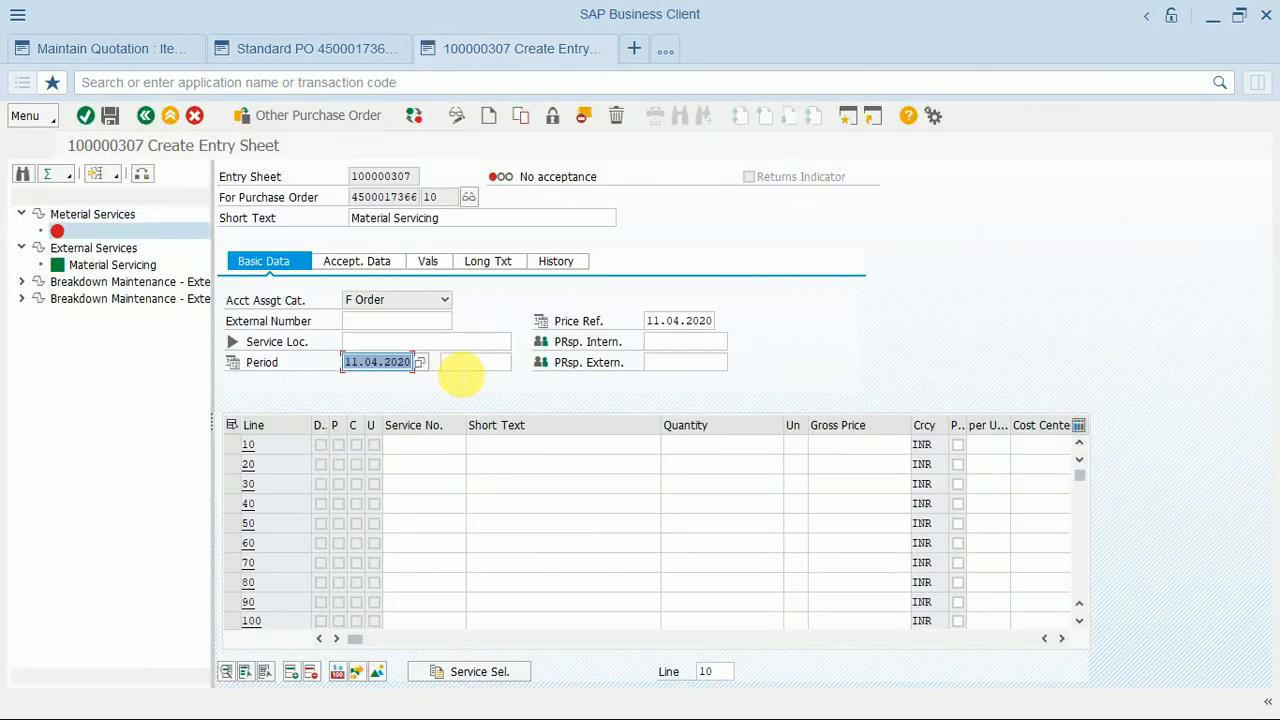
{"action": "key", "text": "F4"}
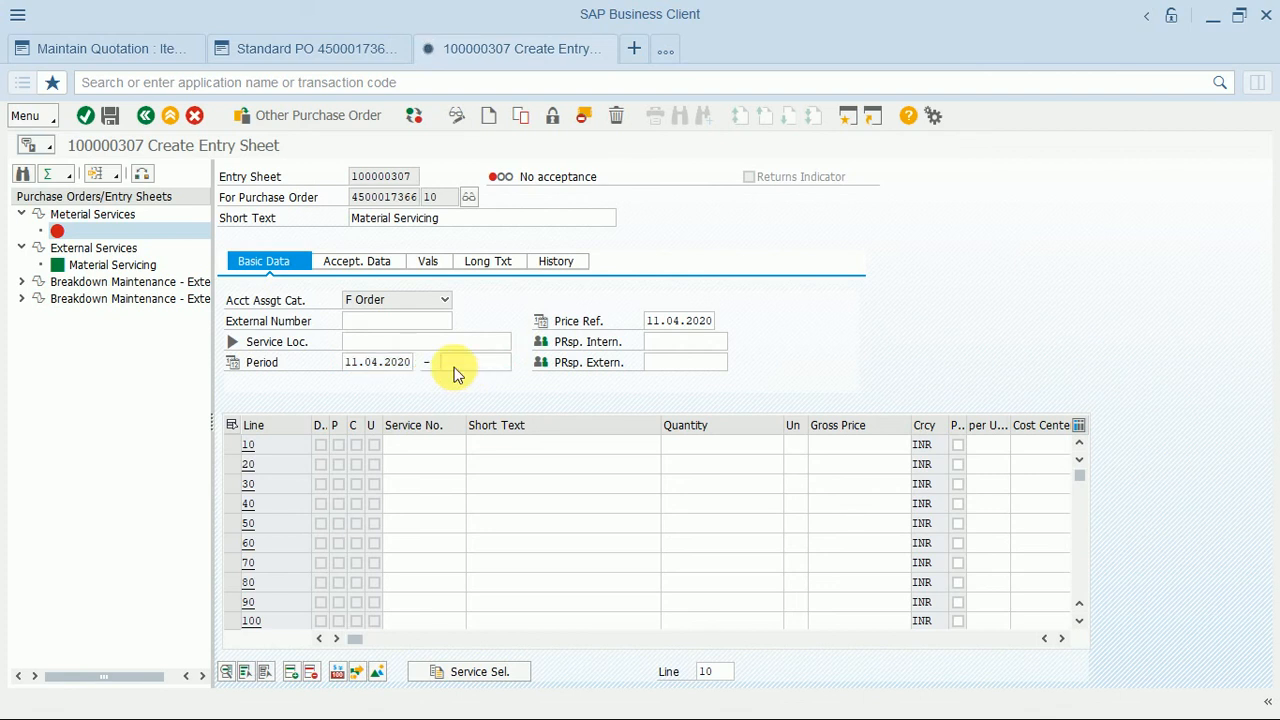
{"action": "key", "text": "Return"}
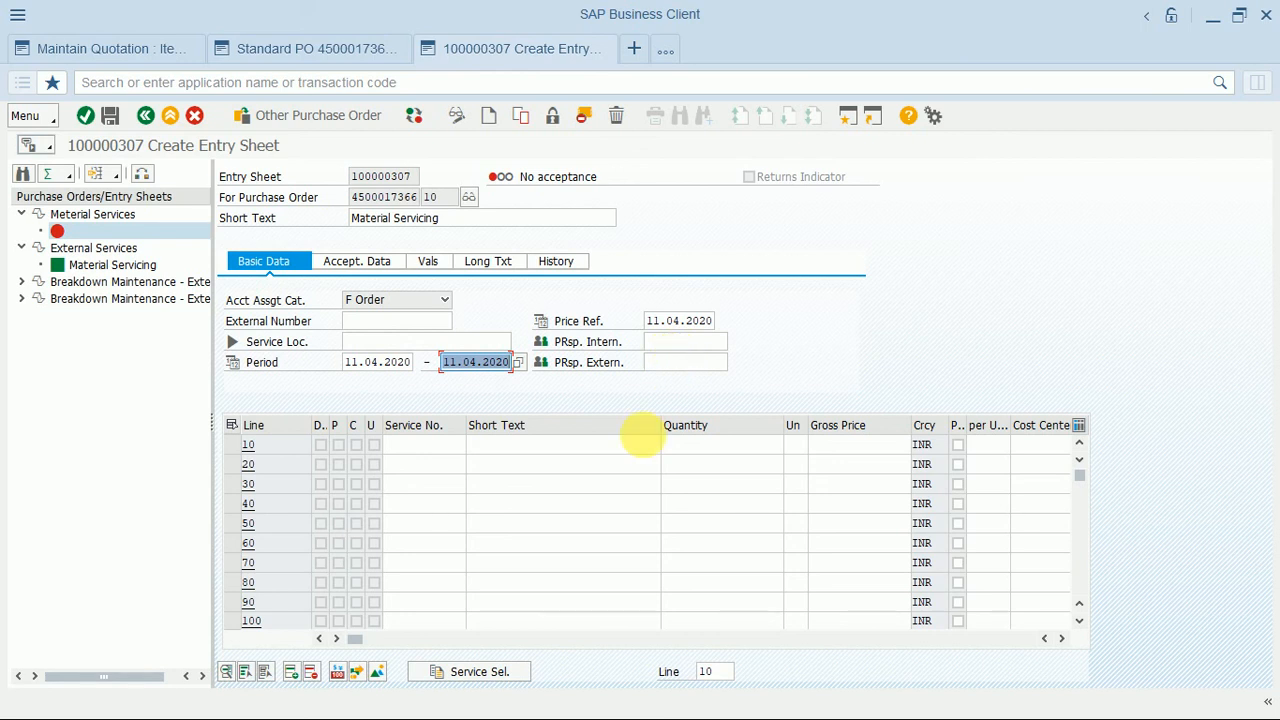
Adopt service line 10, Metaphor Consulting Material Services, from the purchase order into the entry sheet.
{"action": "left_click", "coordinate": [478, 672]}
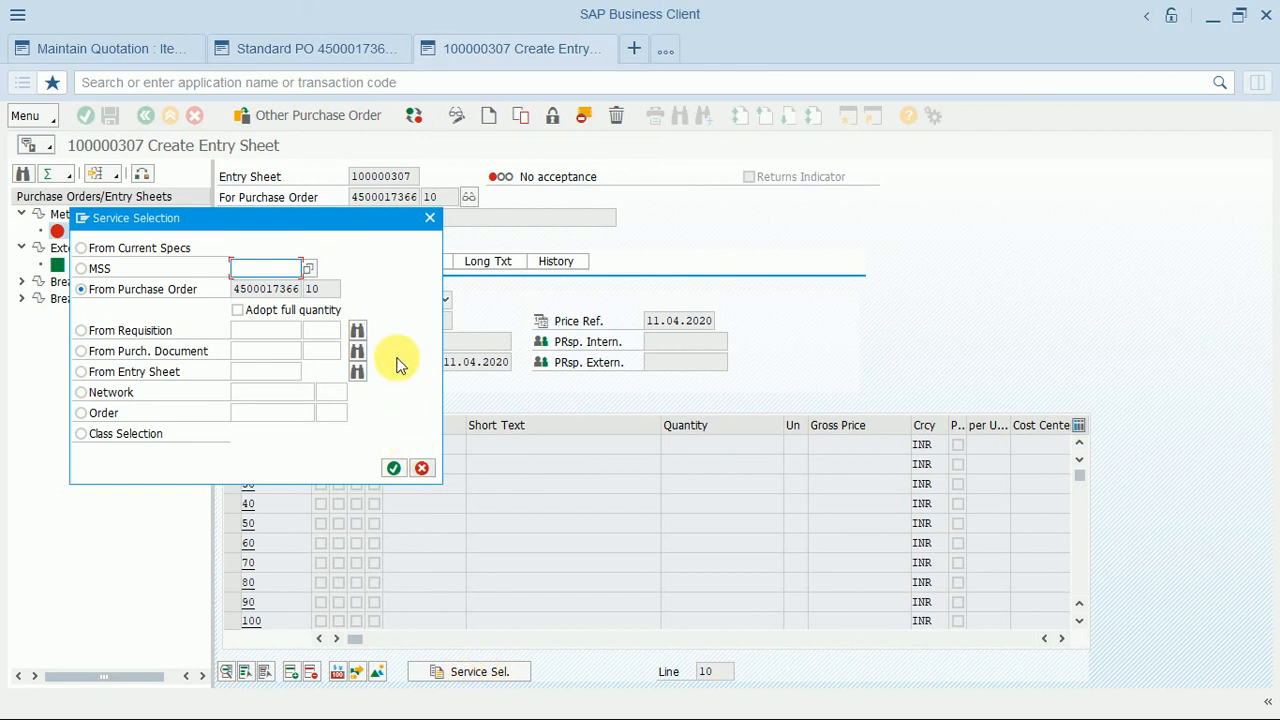
{"action": "left_click", "coordinate": [394, 469]}
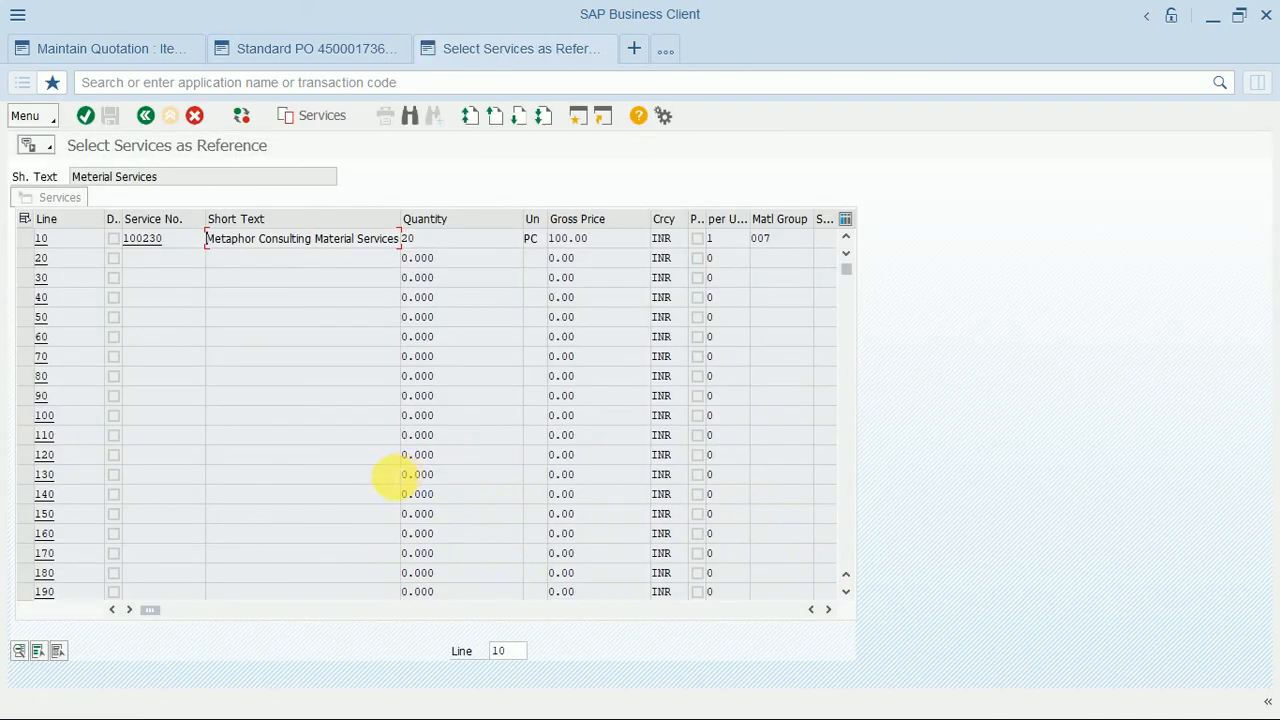
{"action": "left_click", "coordinate": [27, 240]}
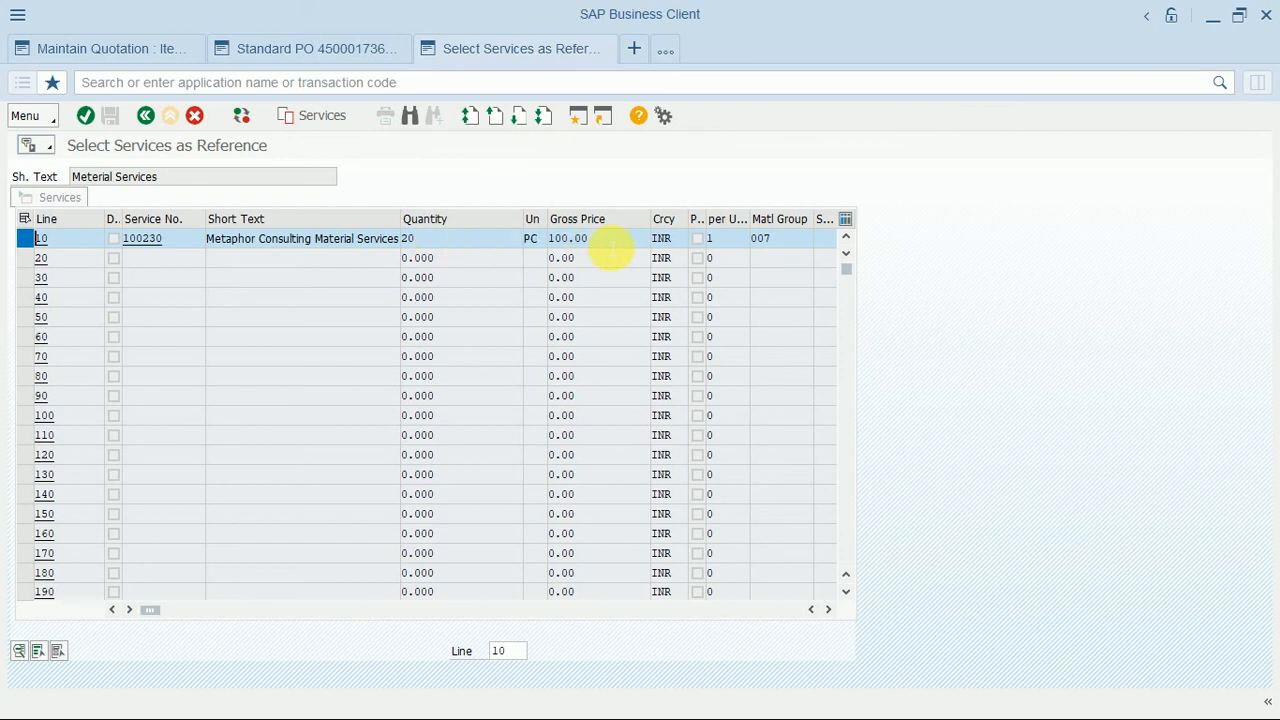
{"action": "left_click", "coordinate": [310, 117]}
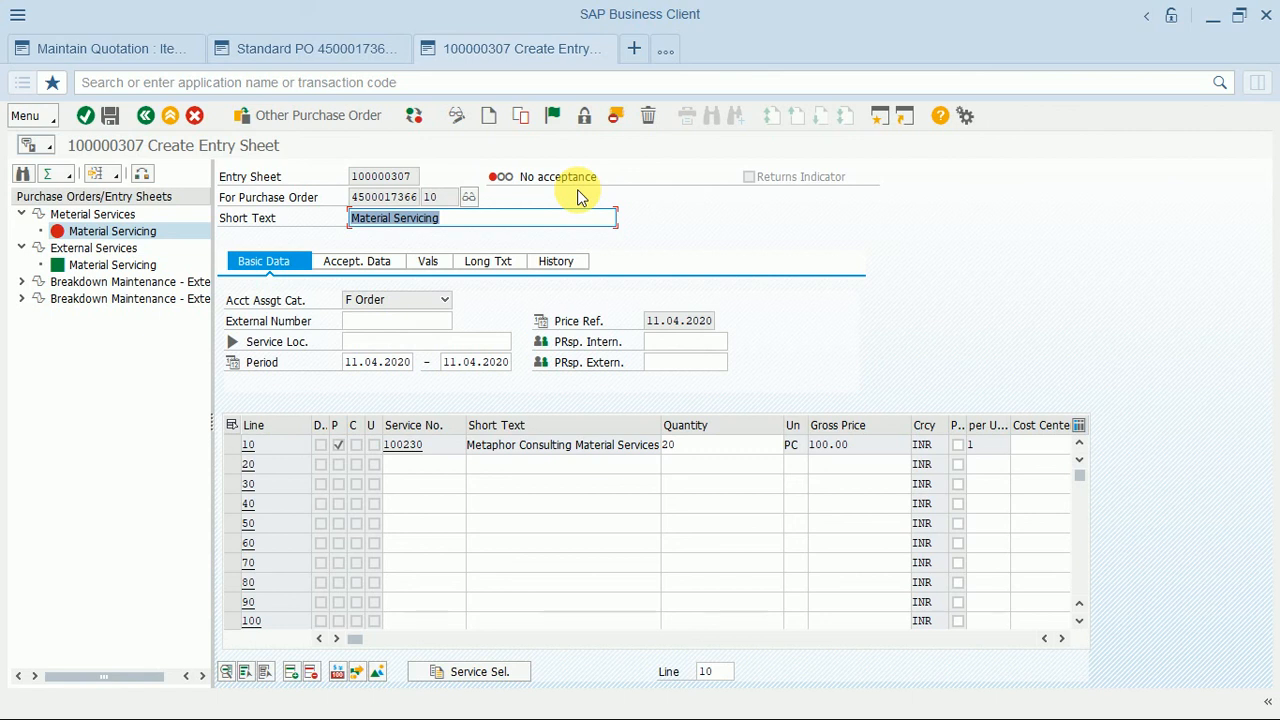
Accept and save the service entry sheet, and copy its purchase order number.
{"action": "left_click", "coordinate": [554, 117]}
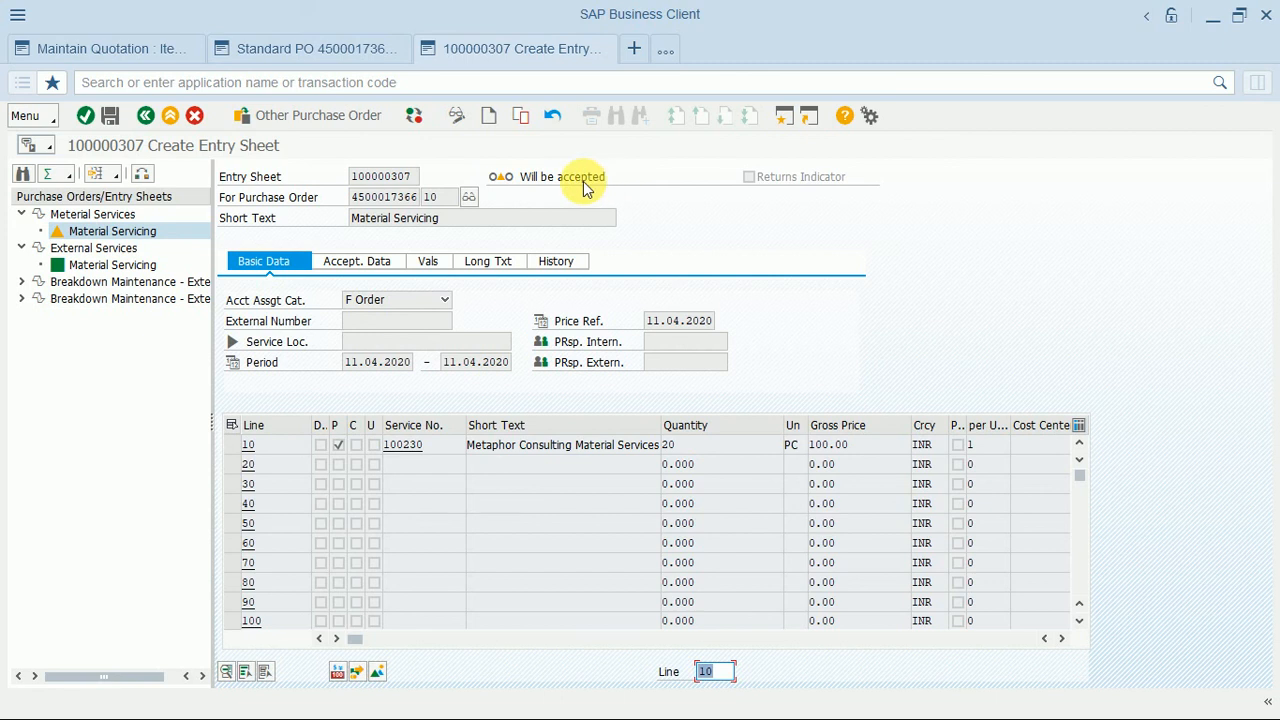
{"action": "left_click", "coordinate": [111, 118]}
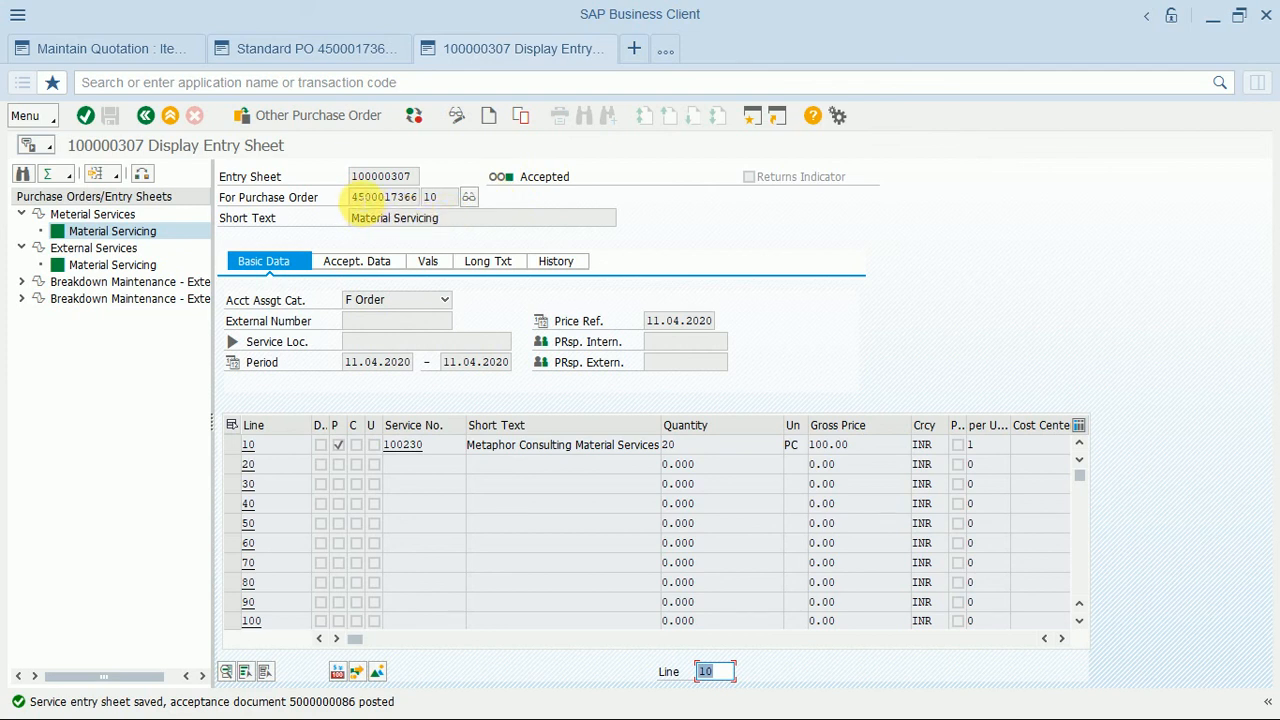
{"action": "left_click_drag", "start_coordinate": [350, 197], "coordinate": [410, 197]}
{"action": "key", "text": "ctrl+c"}
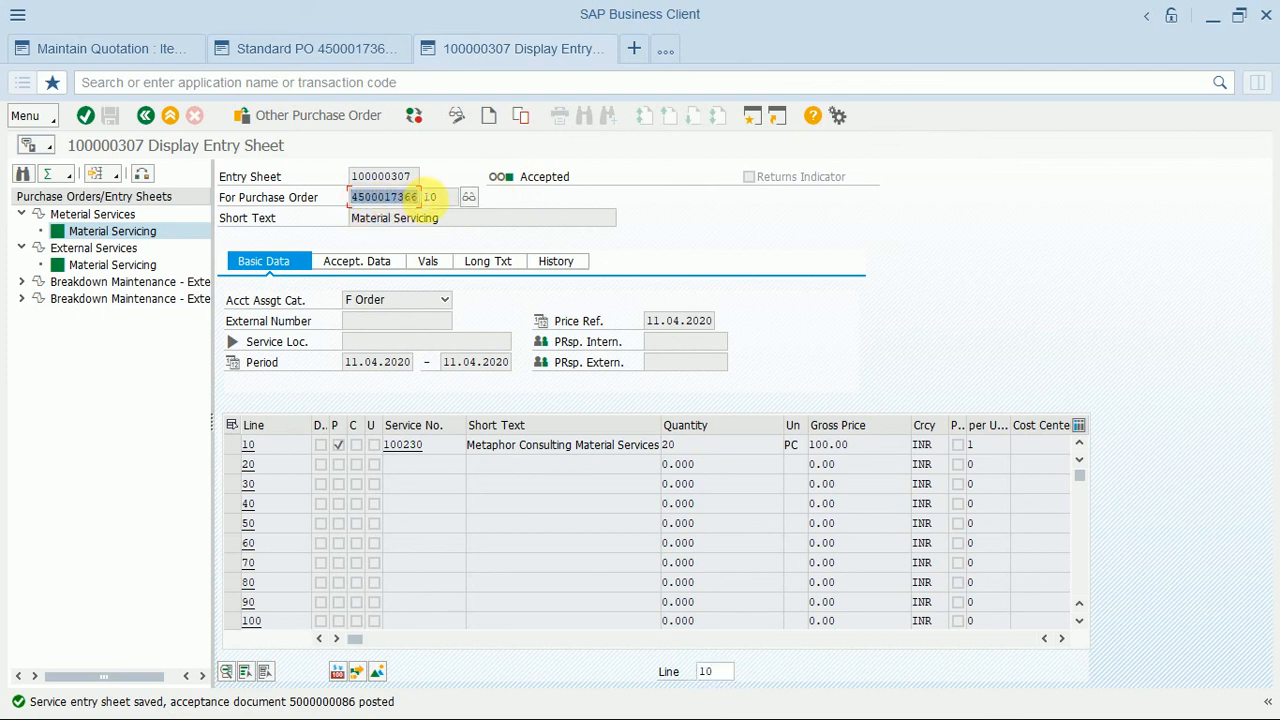
{"action": "left_click", "coordinate": [410, 197]}
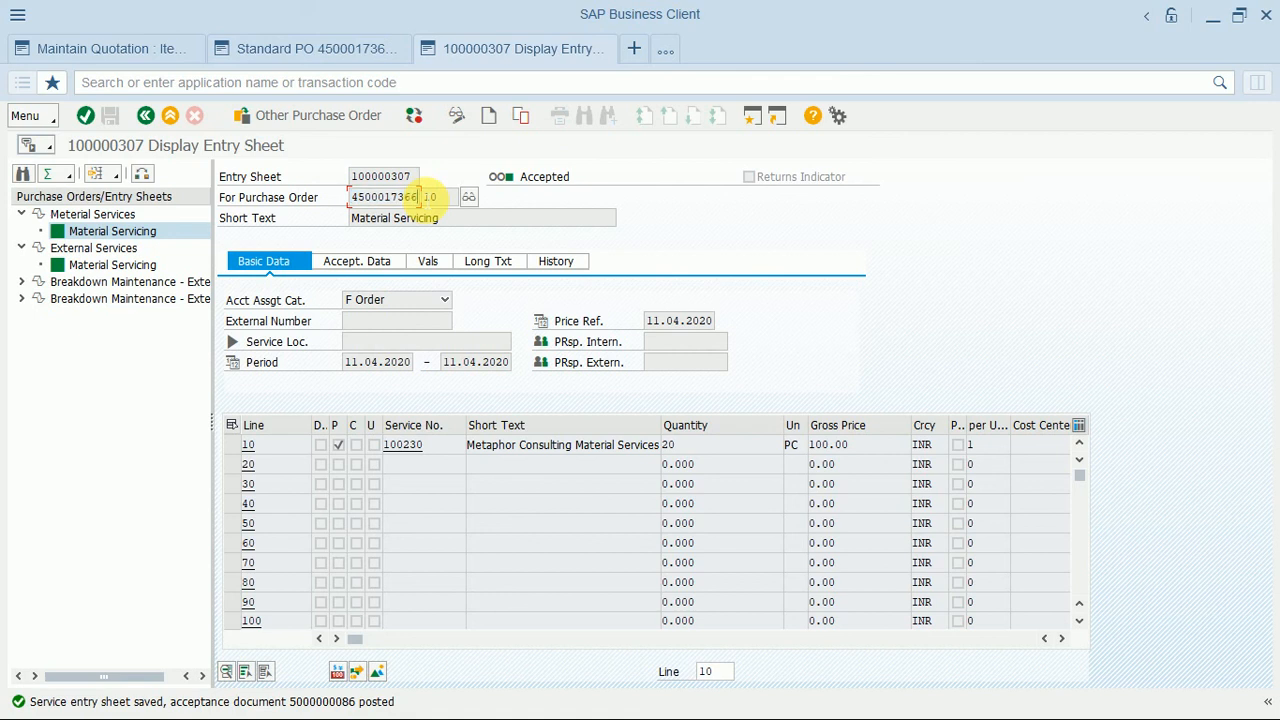
Leave the entry sheet and open incoming invoice entry with transaction MIRO.
{"action": "left_click", "coordinate": [170, 116]}
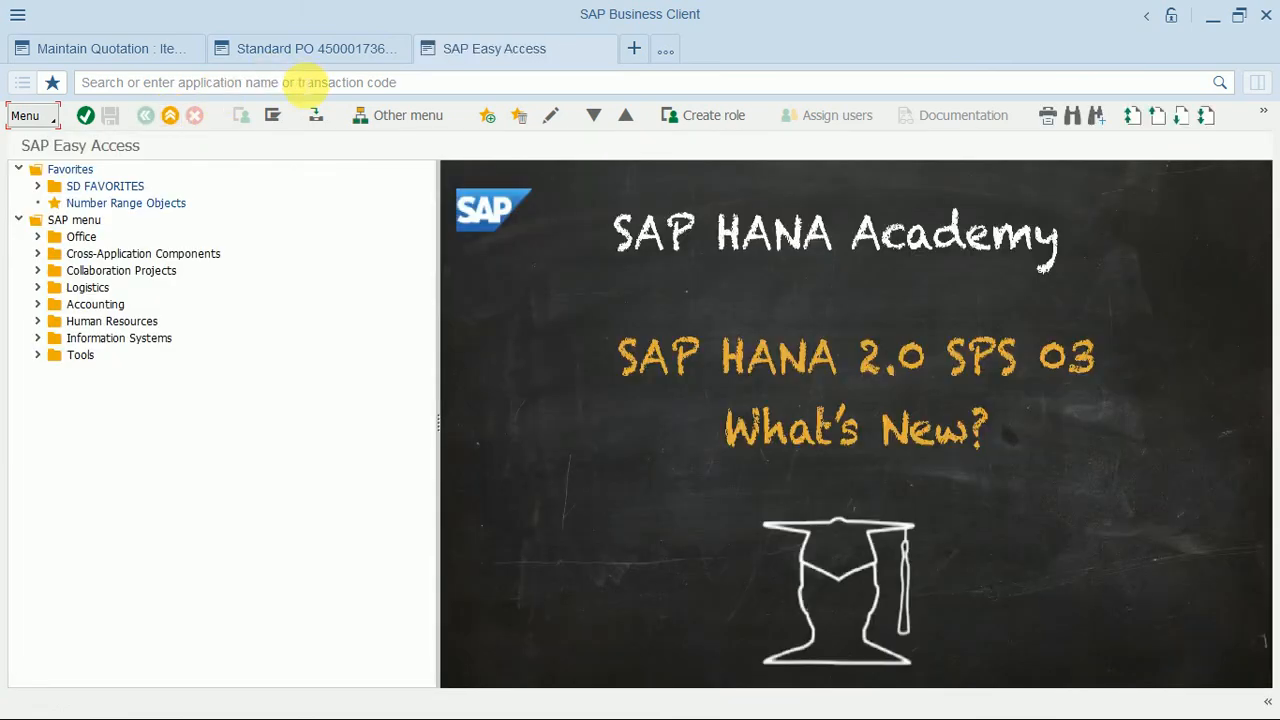
{"action": "left_click", "coordinate": [305, 82]}
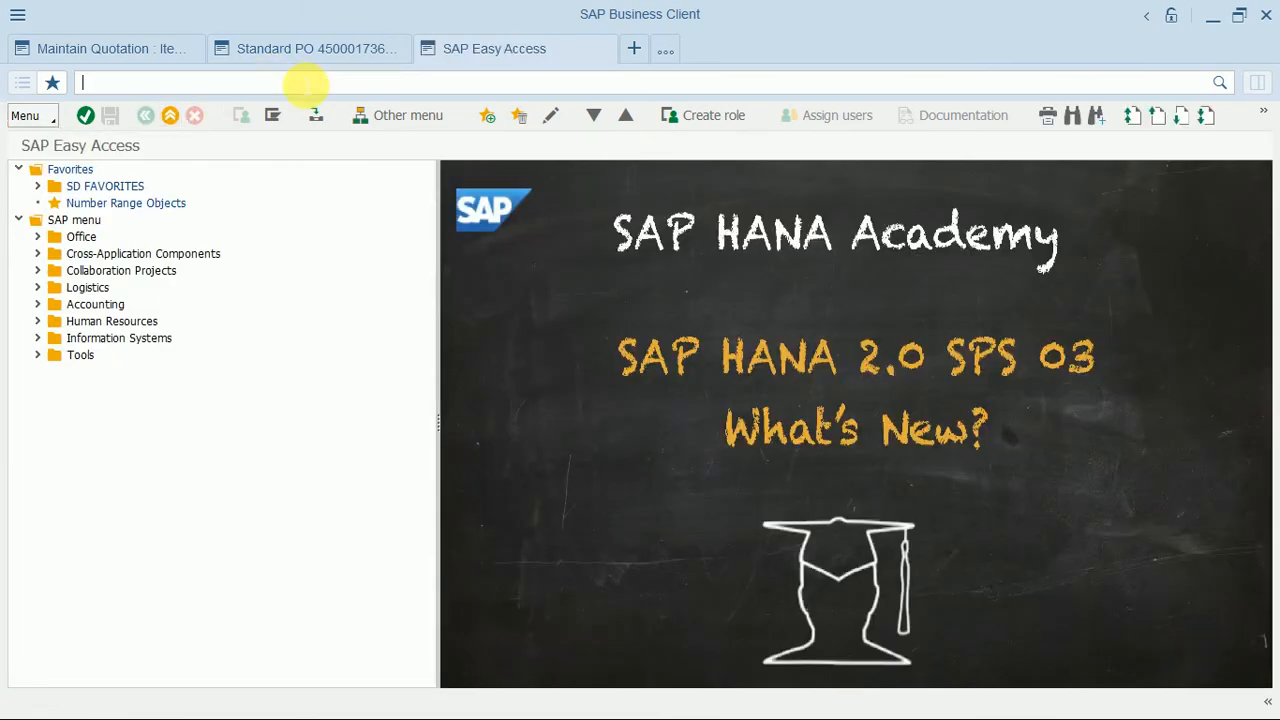
{"action": "type", "text": "MIRO"}
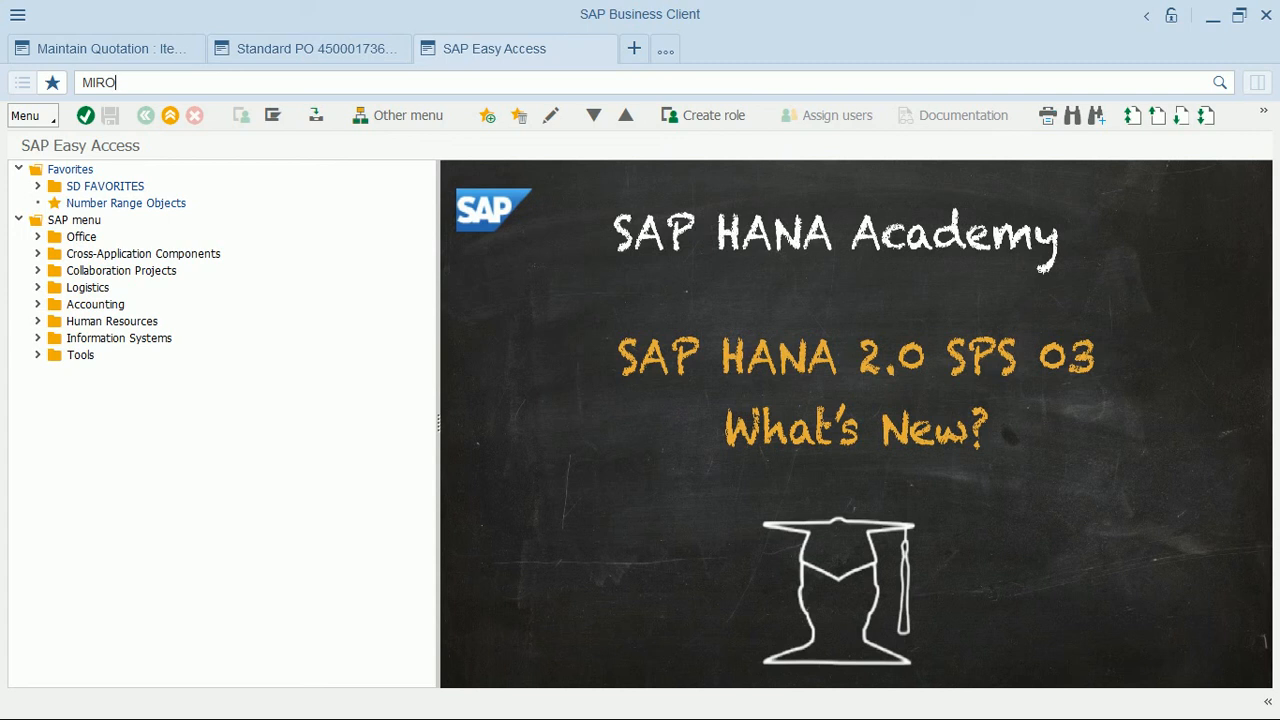
{"action": "key", "text": "Return"}
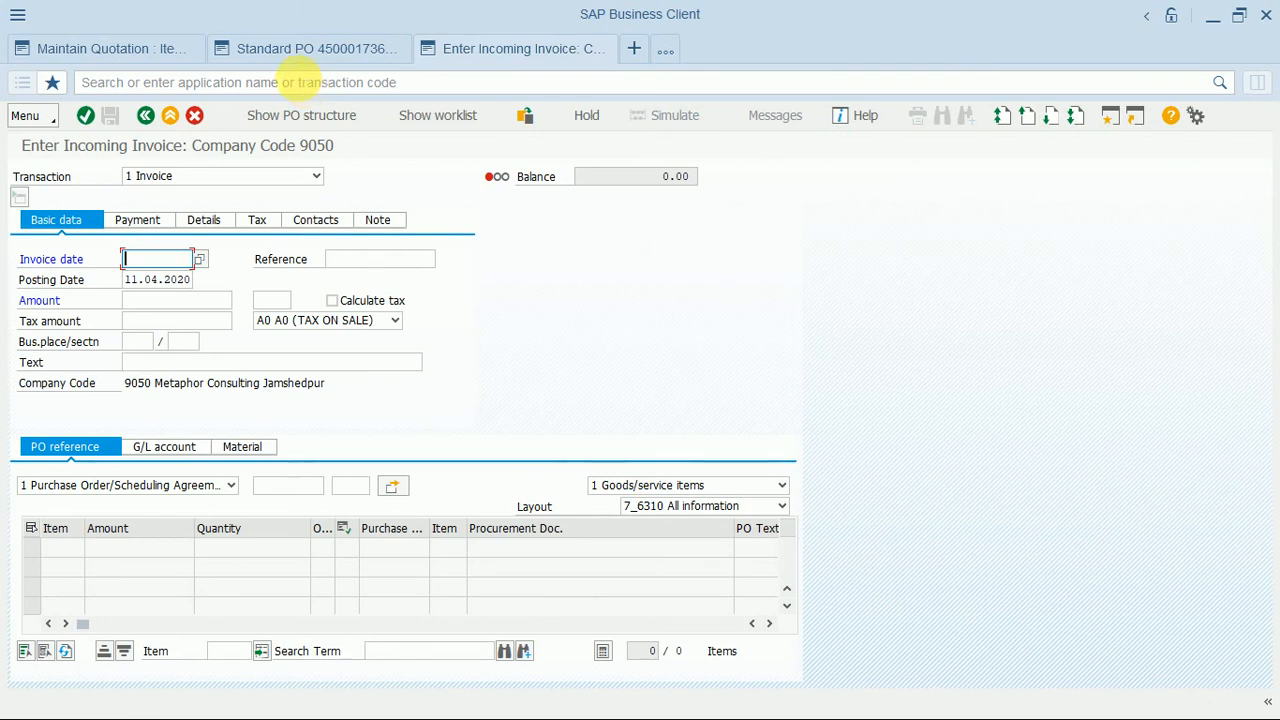
Set the invoice date to 11.04.2020.
{"action": "key", "text": "Down"}
{"action": "key", "text": "Down"}
{"action": "key", "text": "Return"}
Enter the invoice reference IV6 and load the invoice item from the copied purchase order number.
{"action": "left_click", "coordinate": [408, 264]}
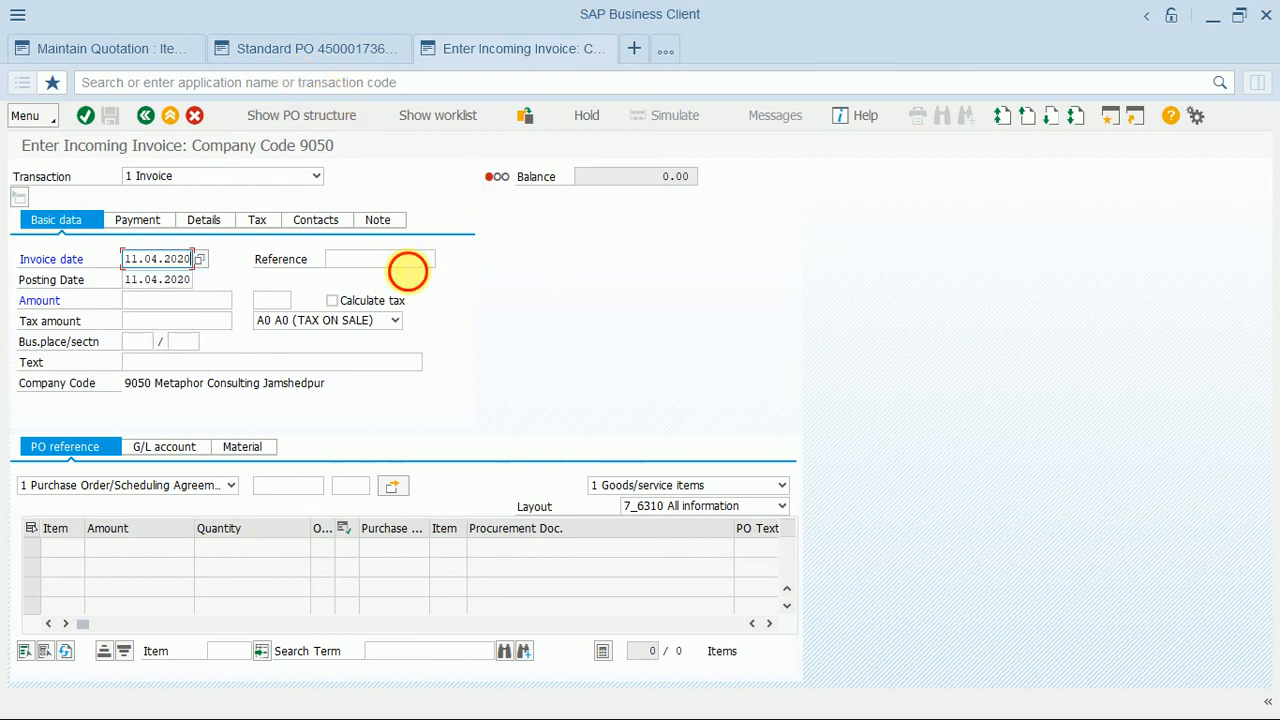
{"action": "key", "text": "Down"}
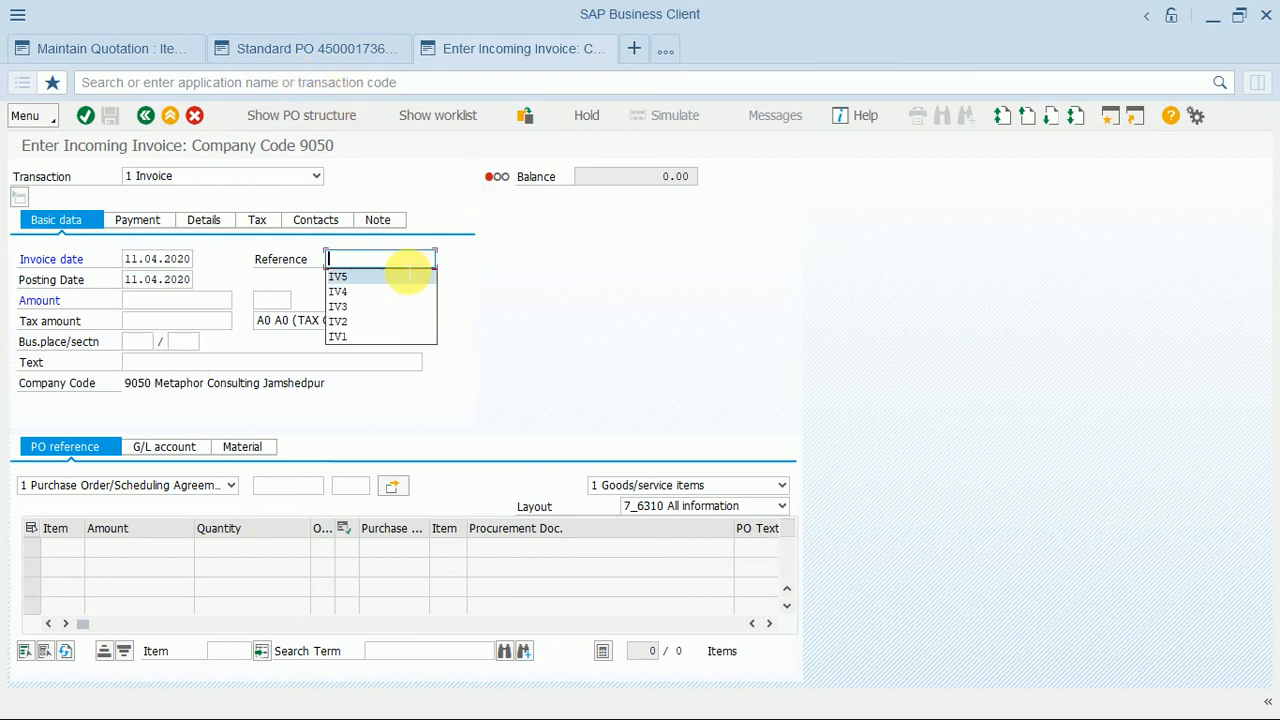
{"action": "key", "text": "Return"}
{"action": "key", "text": "BackSpace"}
{"action": "type", "text": "6"}
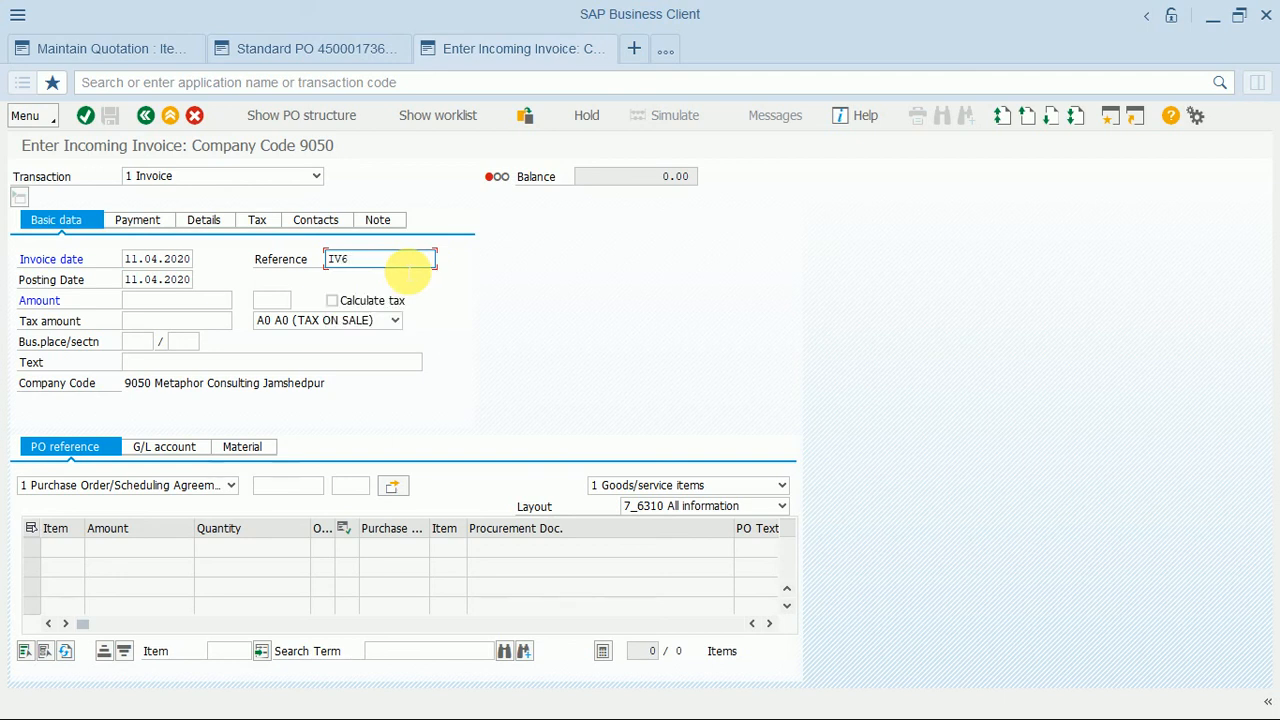
{"action": "left_click", "coordinate": [318, 486]}
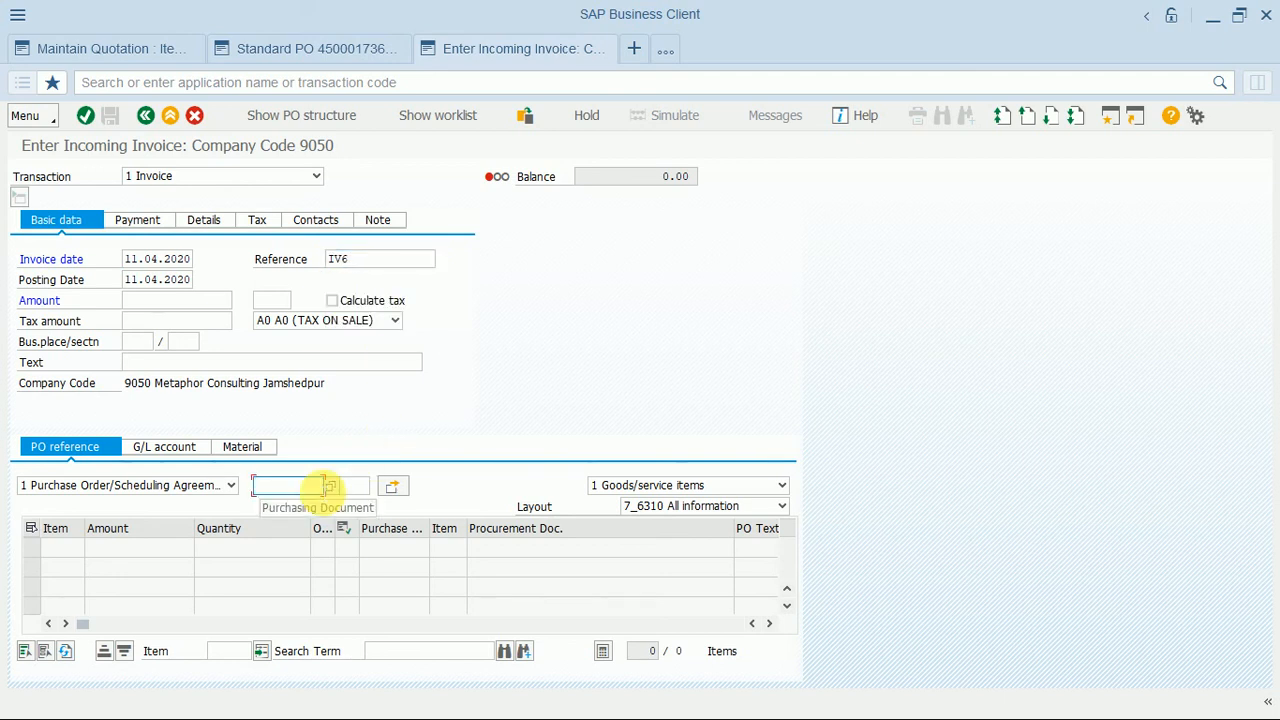
{"action": "key", "text": "ctrl+v"}
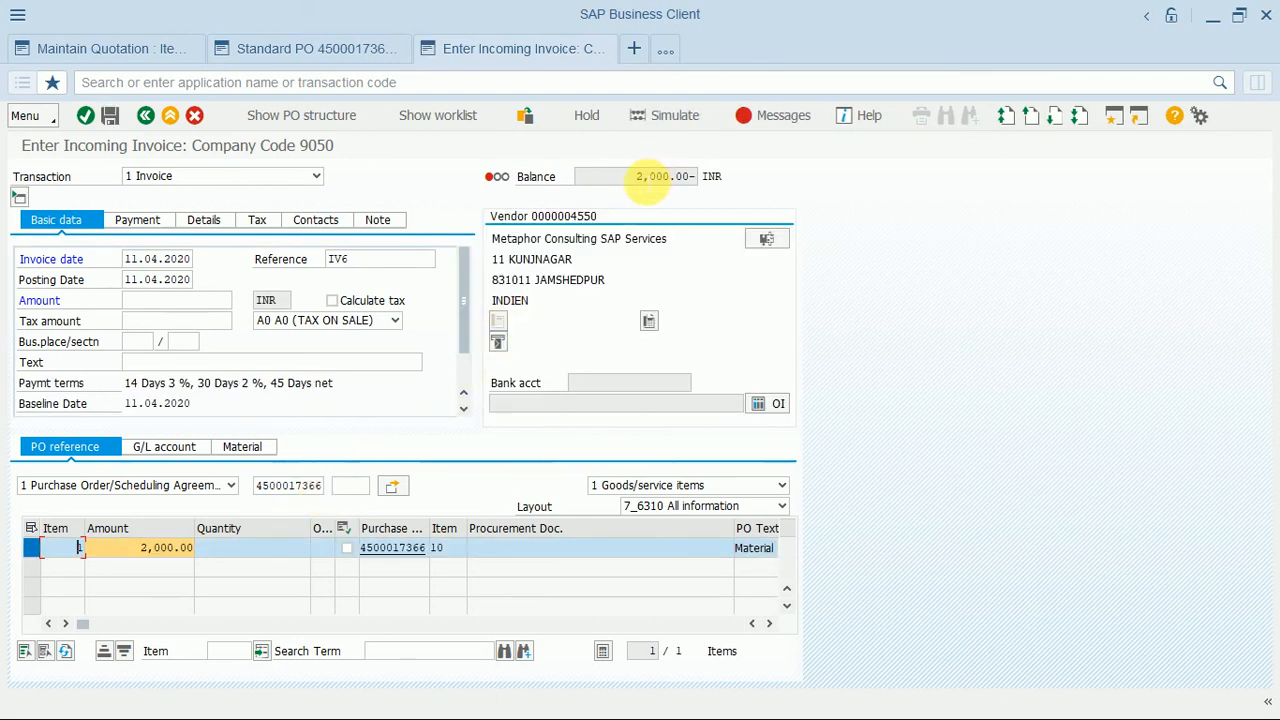
Copy the balance into the invoice amount as 2,000.00 INR and post the invoice.
{"action": "left_click_drag", "start_coordinate": [636, 176], "coordinate": [692, 177]}
{"action": "key", "text": "ctrl+c"}
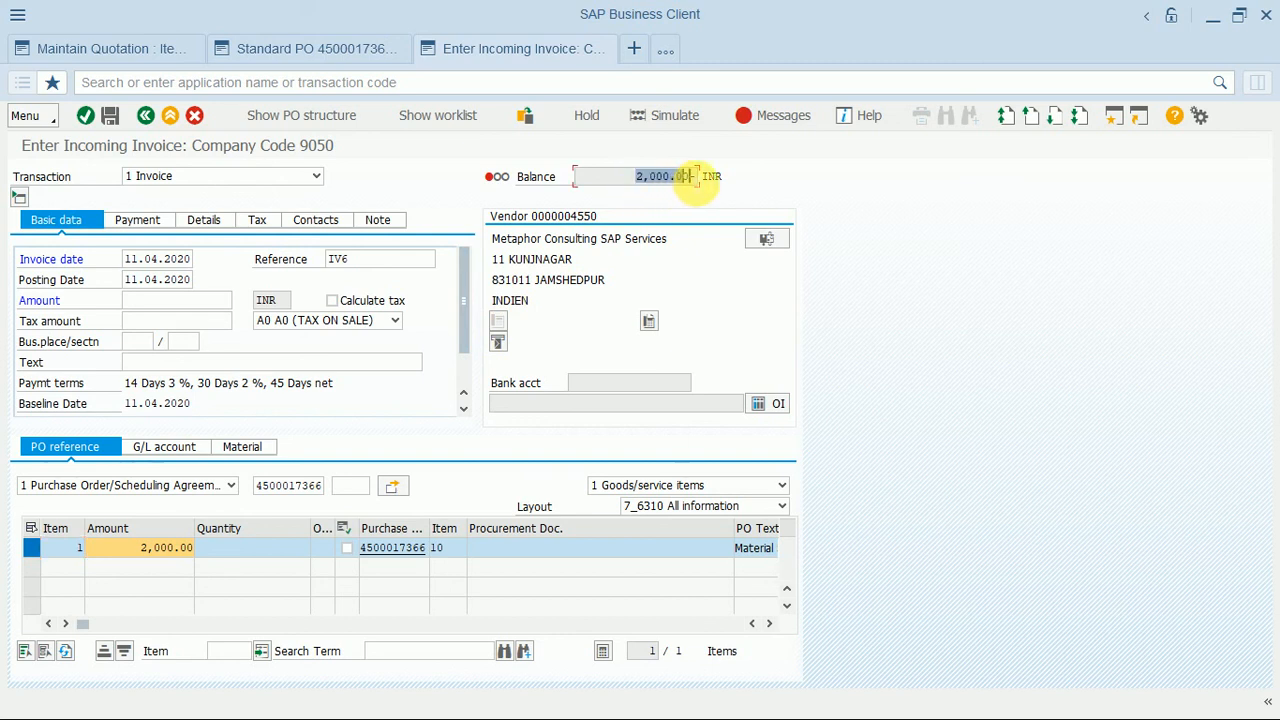
{"action": "left_click", "coordinate": [692, 176]}
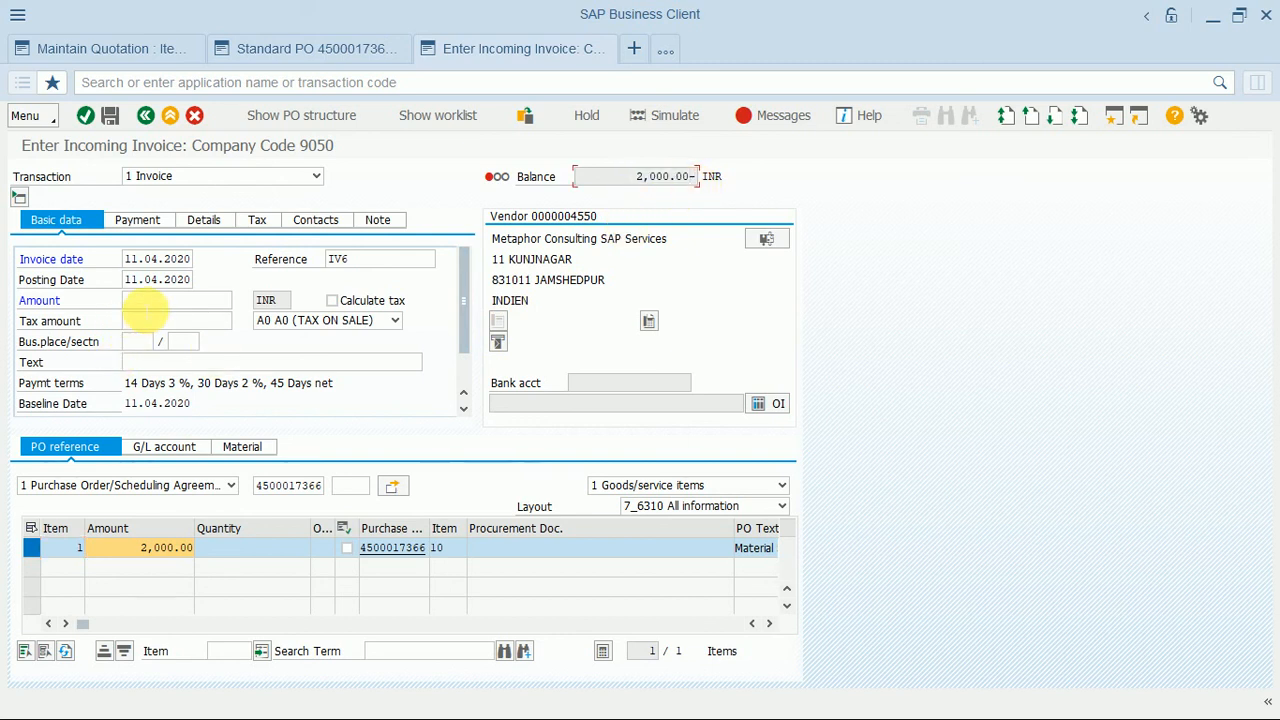
{"action": "left_click", "coordinate": [146, 304]}
{"action": "key", "text": "ctrl+v"}
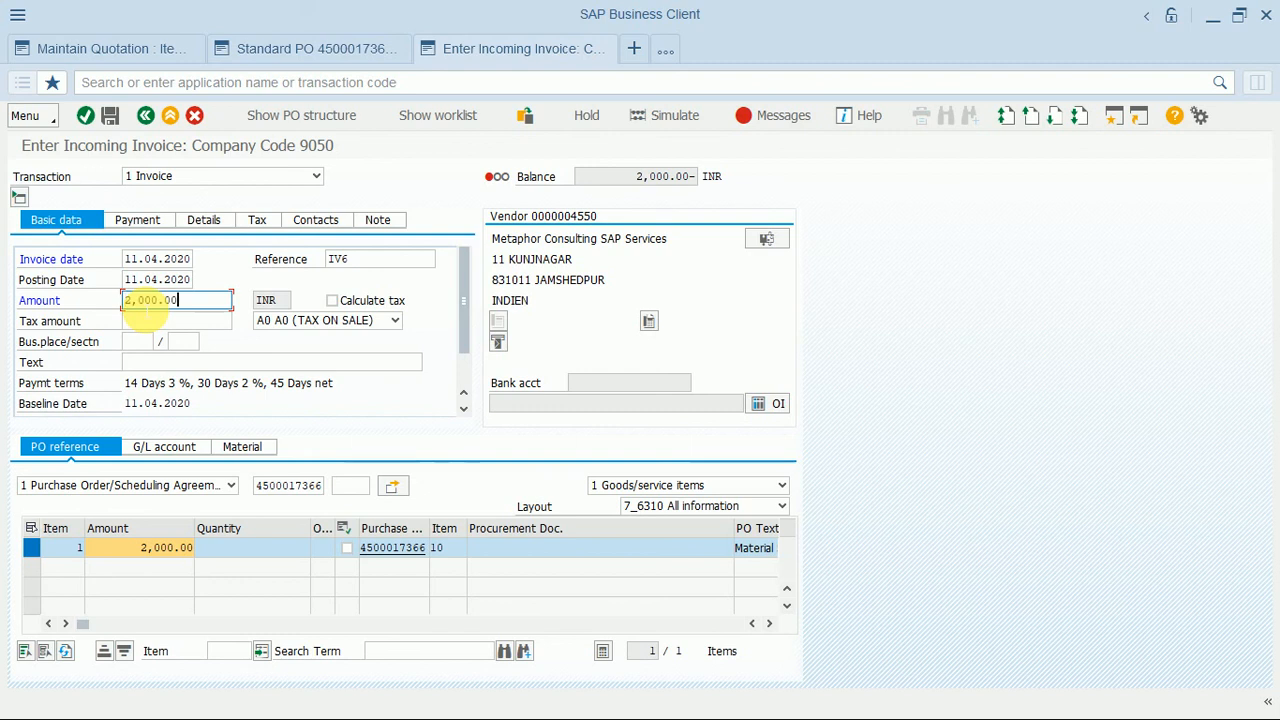
{"action": "key", "text": "Return"}
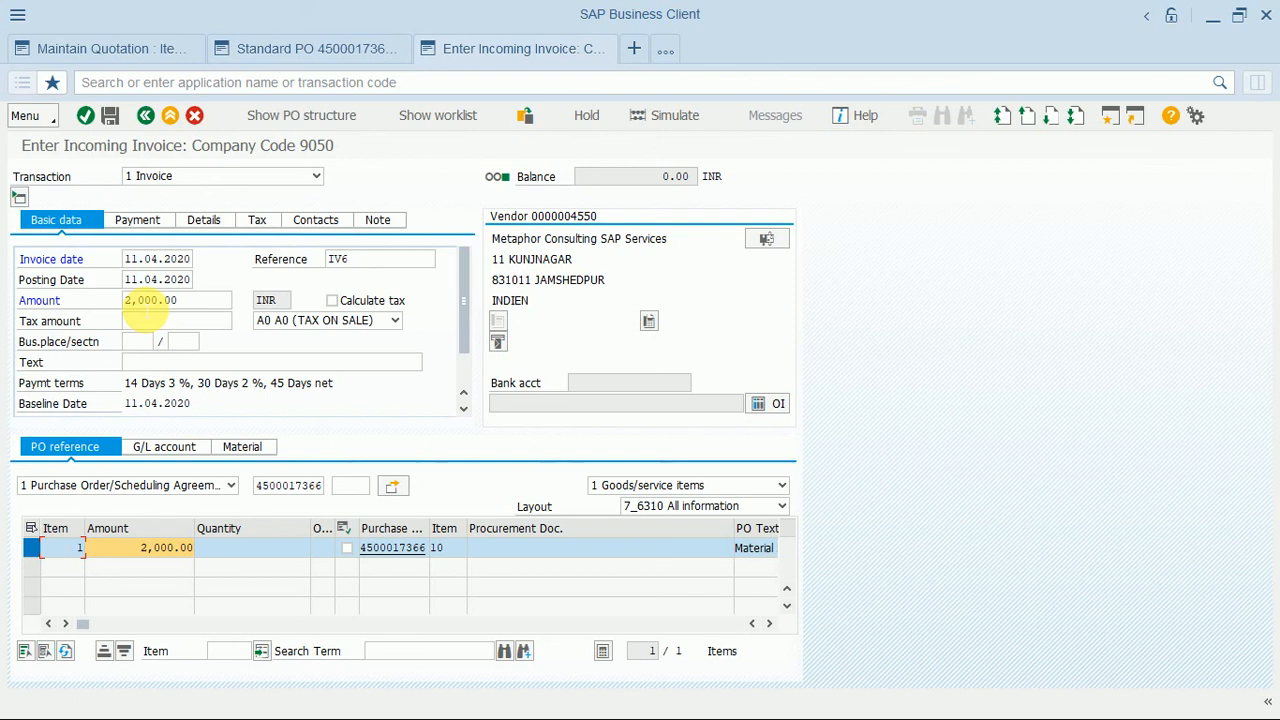
{"action": "left_click", "coordinate": [111, 118]}
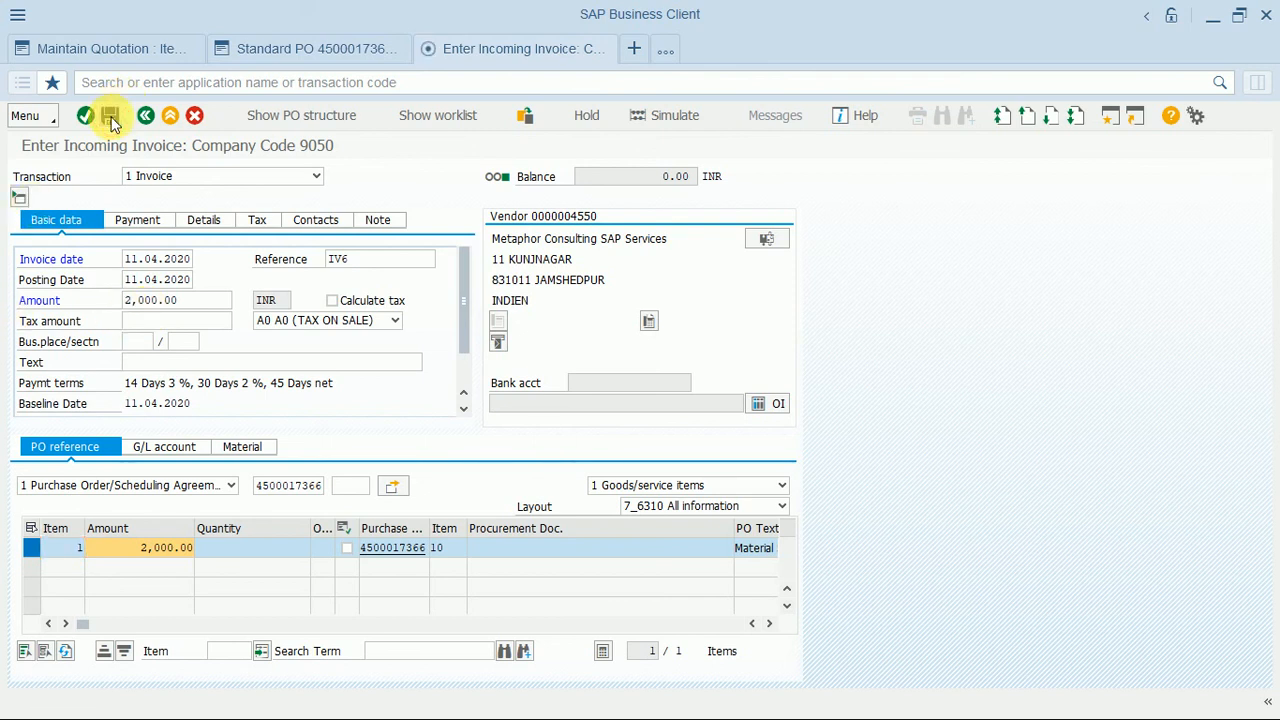